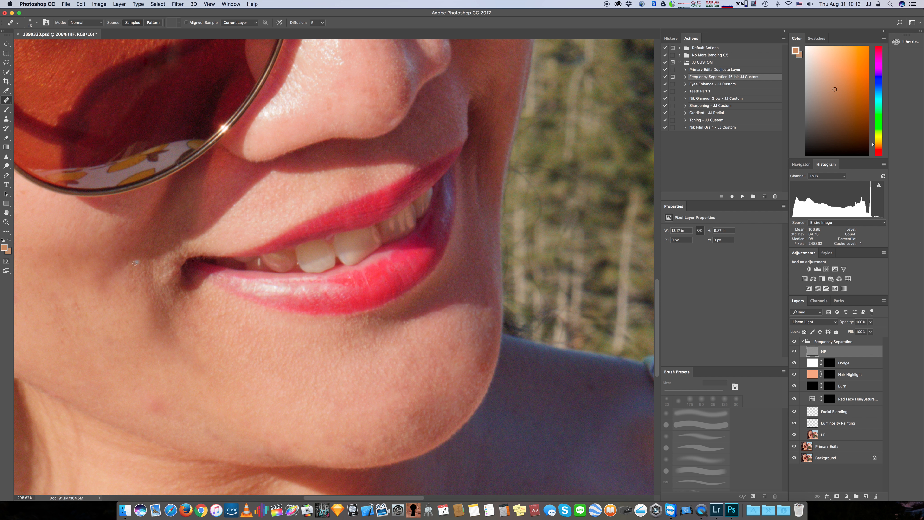
Heal the small blemishes on the cheek, jawline and chin on the HF layer.
scroll(138, 346, left, 3)
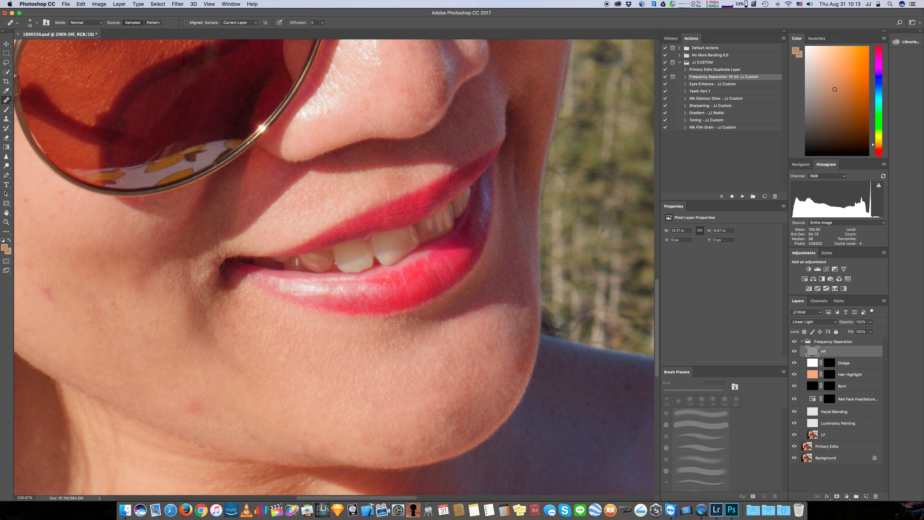
scroll(207, 425, left, 6)
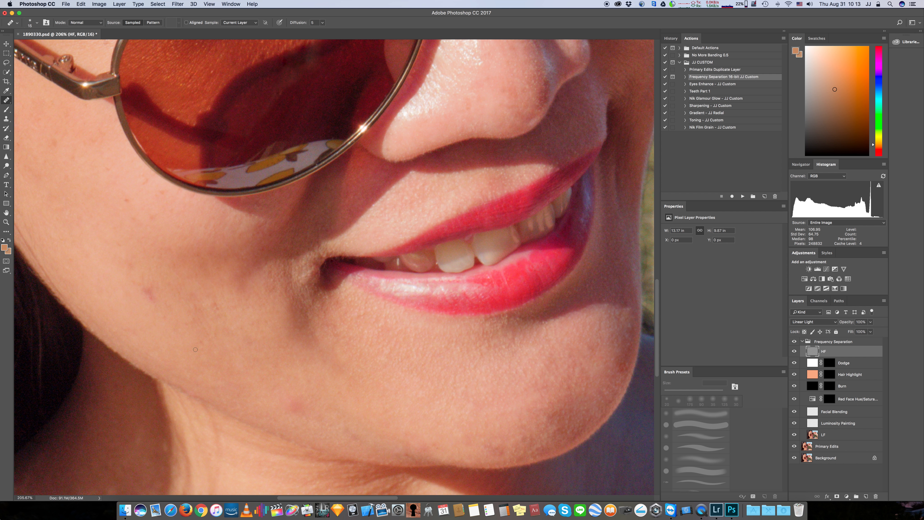
click(232, 379)
click(241, 395)
click(444, 449)
click(413, 444)
click(364, 352)
click(371, 429)
Compare the skin around the eyes and sunglasses with the Frequency Separation group hidden and shown.
scroll(159, 302, up, 10)
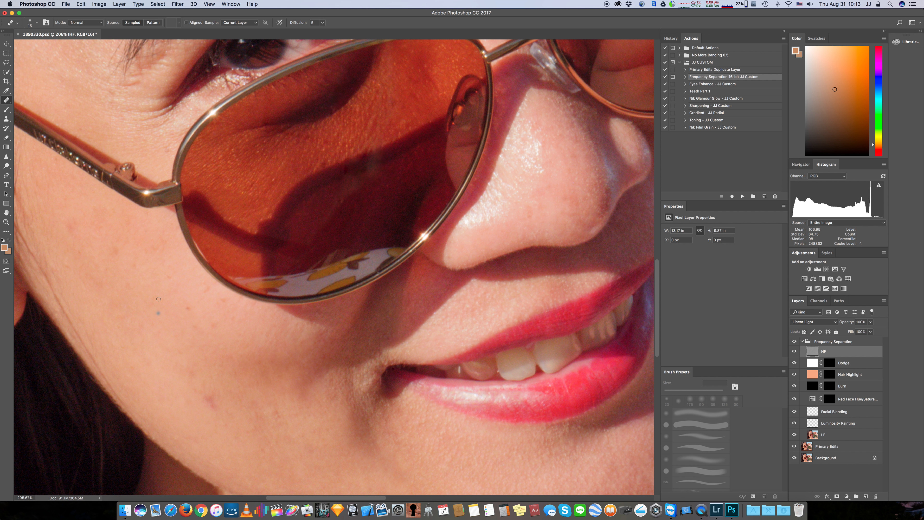
scroll(159, 299, up, 10)
scroll(159, 299, left, 4)
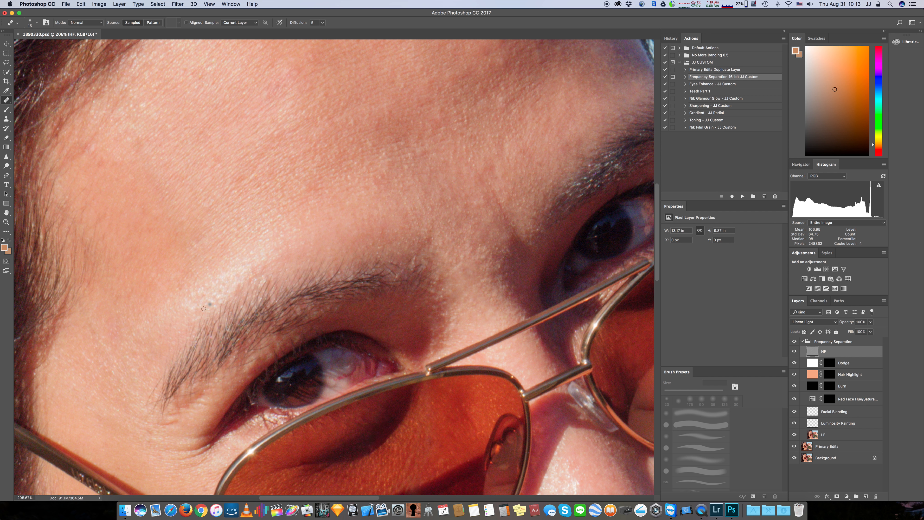
scroll(359, 363, down, 6)
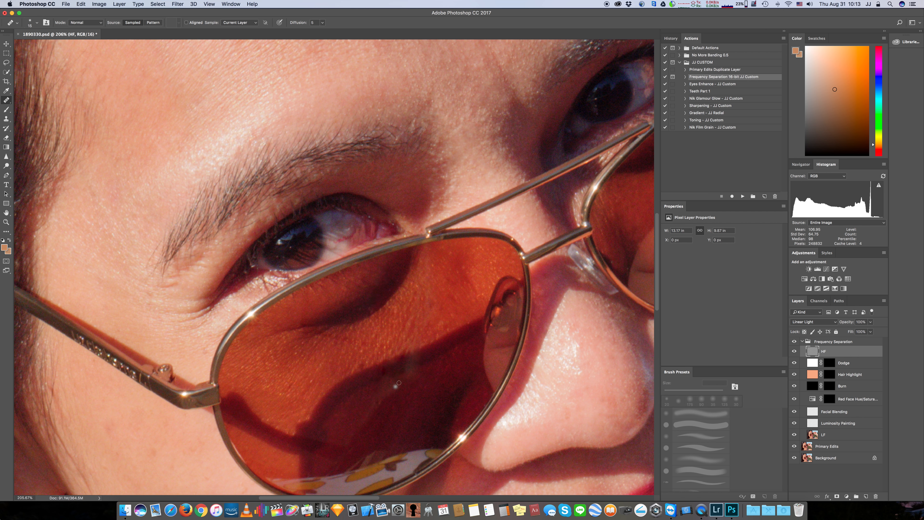
click(795, 342)
click(795, 341)
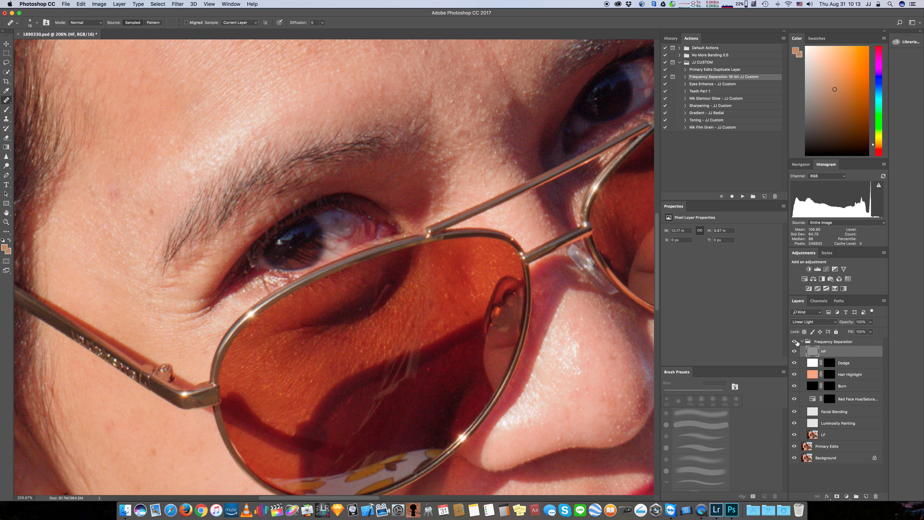
Heal a mark on the sunglasses' far lens, using texture sampled from the near lens.
scroll(388, 193, right, 5)
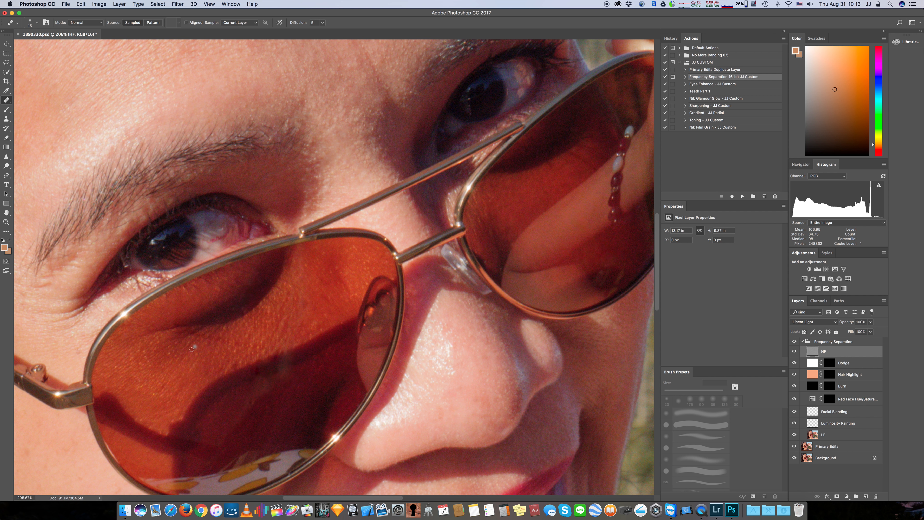
alt+click(246, 356)
click(540, 286)
key(super+0)
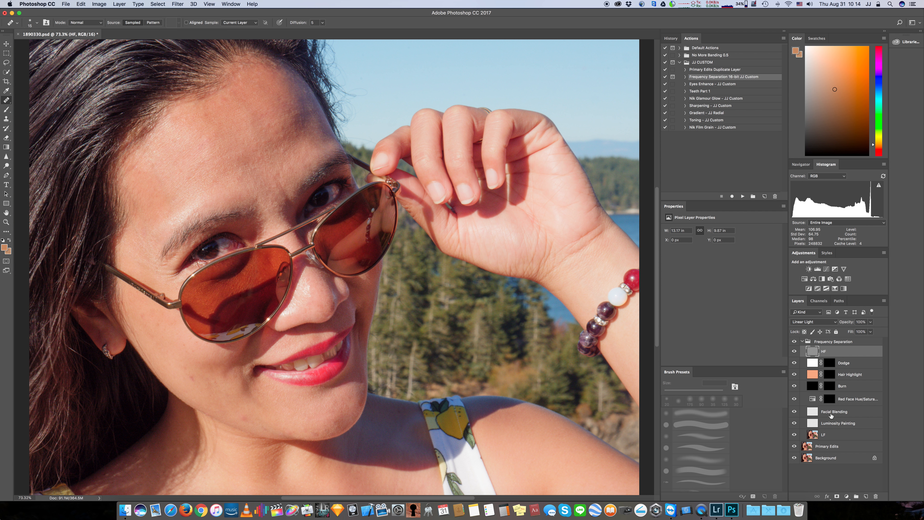
Set up the Brush tool on the Facial Blending layer with a soft round tip at 0% hardness.
click(832, 415)
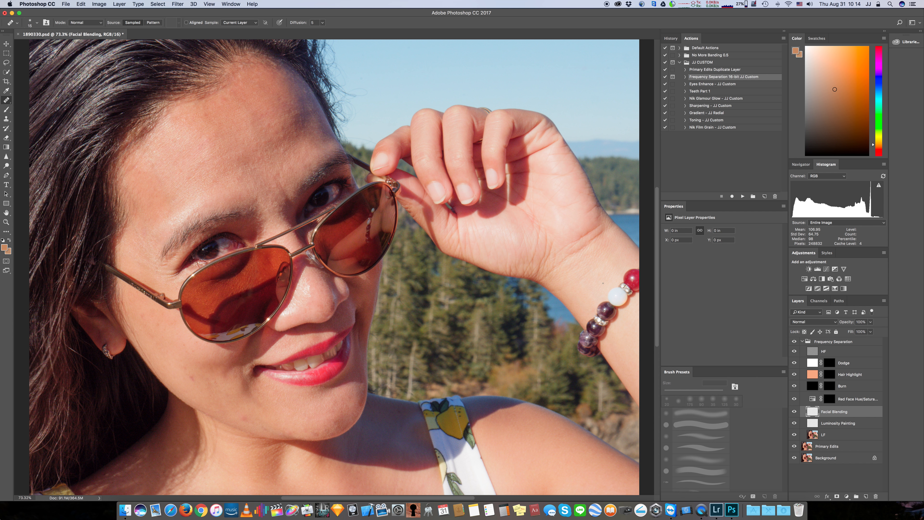
click(6, 109)
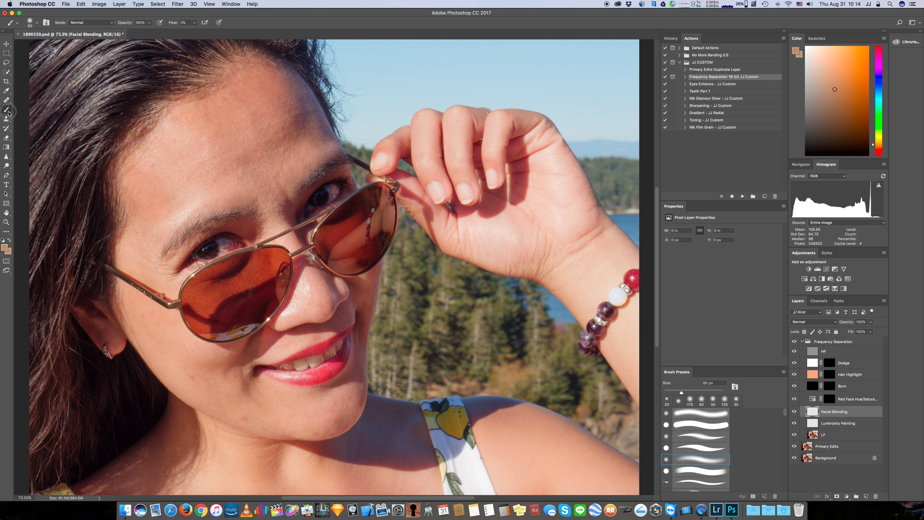
click(35, 112)
click(36, 23)
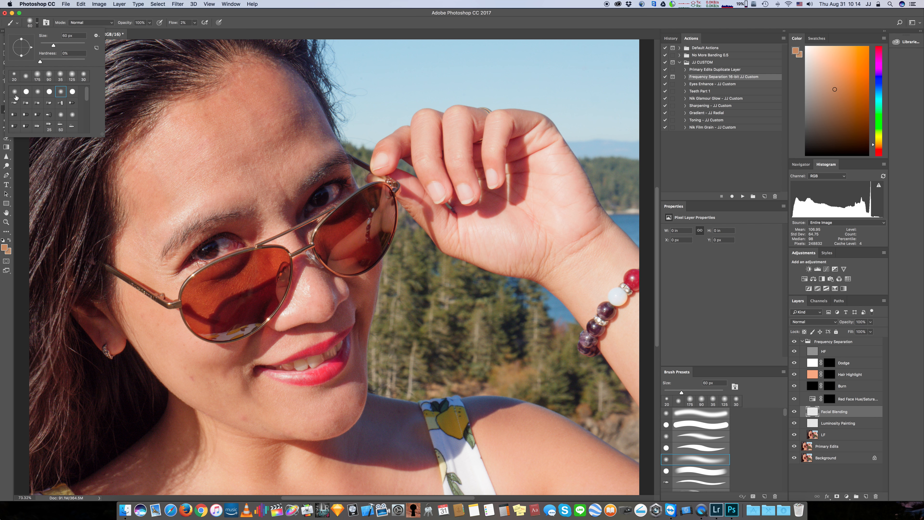
click(14, 93)
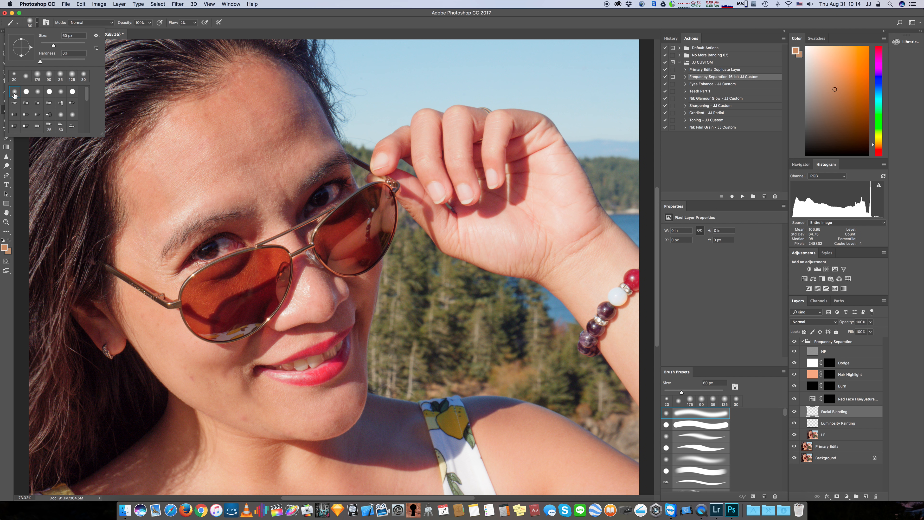
click(40, 63)
click(229, 146)
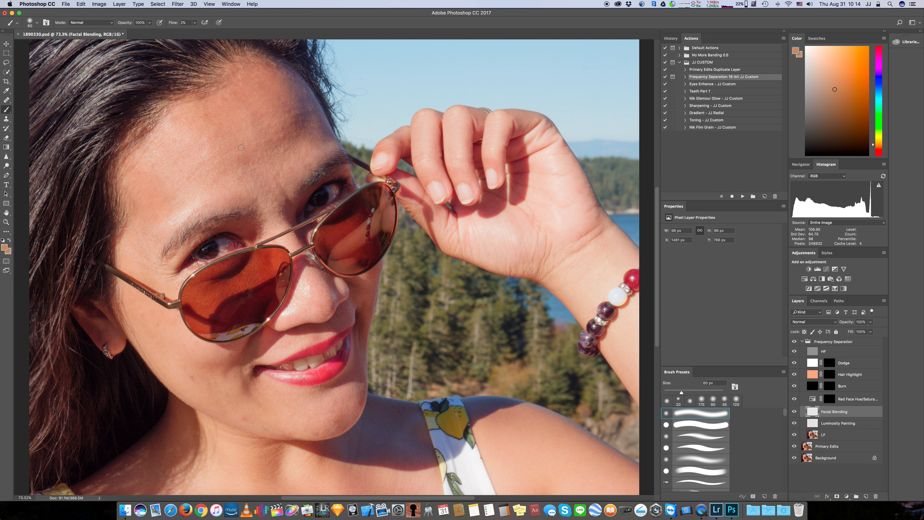
Set the brush size to 80 px and keep its flow at 2%.
key(bracketright)
key(bracketright)
key(bracketright)
key(bracketright)
key(bracketright)
key(bracketleft)
key(bracketleft)
key(bracketleft)
key(bracketright)
key(bracketright)
key(bracketright)
key(bracketright)
key(bracketleft)
key(bracketleft)
key(bracketleft)
key(bracketleft)
click(195, 23)
mouse_move(193, 31)
mouse_down()
mouse_move(236, 34)
mouse_move(195, 34)
mouse_up()
Sample skin tones from the upper forehead and paint them over the shadow edge beside the hairline.
scroll(291, 104, up, 5)
scroll(295, 166, up, 5)
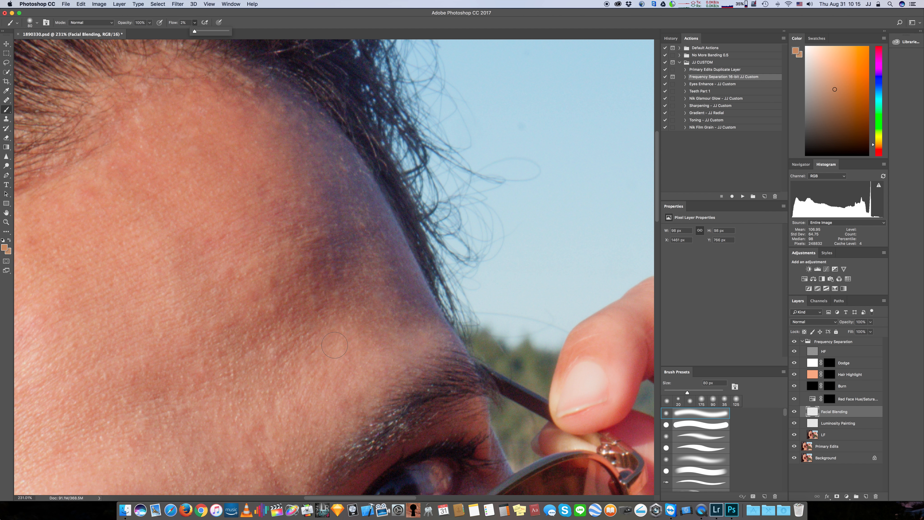
scroll(348, 333, down, 5)
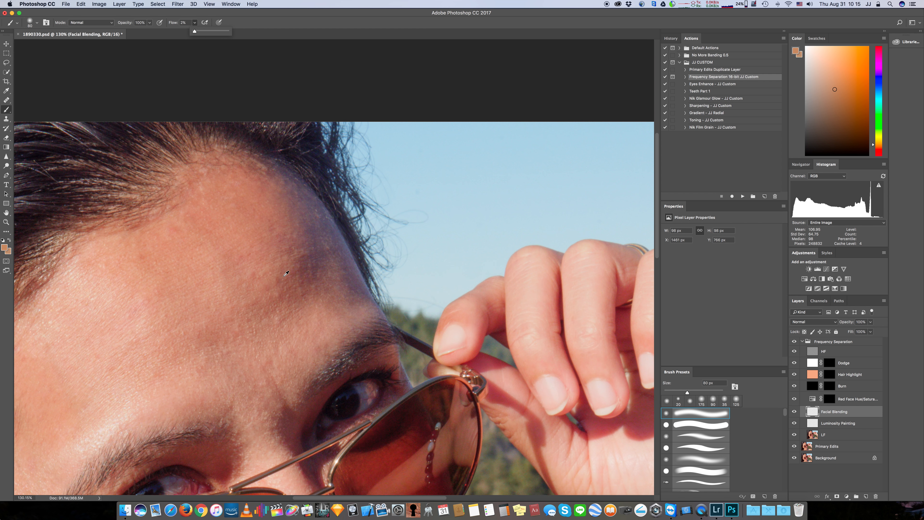
scroll(283, 276, left, 2)
scroll(299, 274, up, 1)
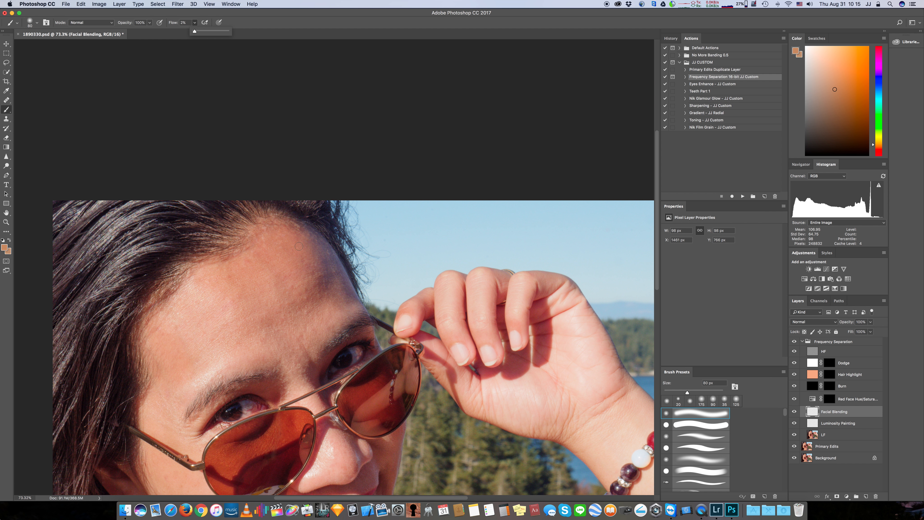
scroll(299, 247, up, 3)
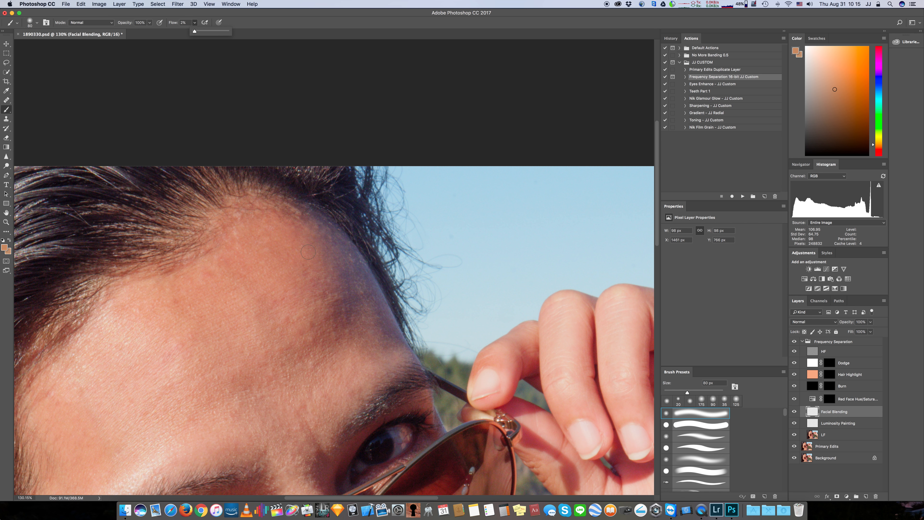
alt+click(308, 252)
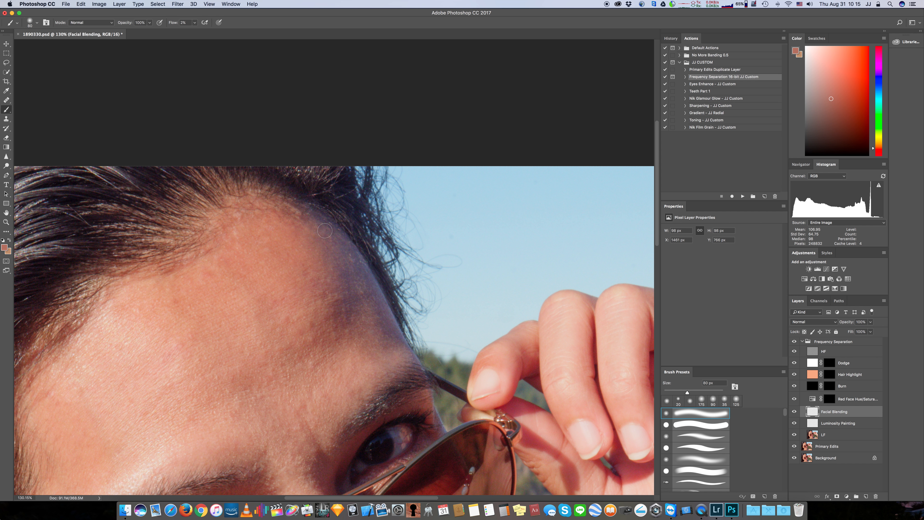
scroll(325, 230, up, 3)
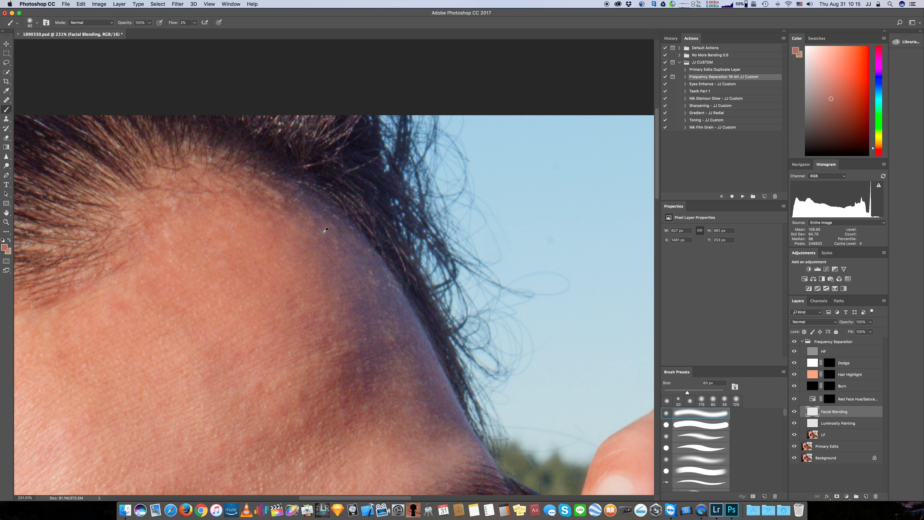
alt+click(306, 276)
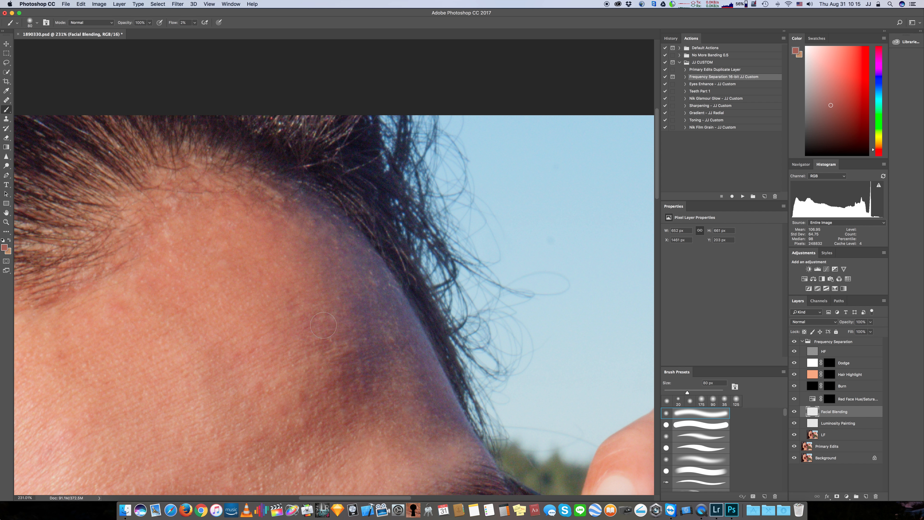
Soften the edge of the dark patch on the forehead by painting with neighbouring sampled skin tones.
alt+click(311, 323)
mouse_move(345, 312)
mouse_down()
mouse_move(361, 310)
mouse_move(351, 309)
mouse_move(333, 356)
mouse_up()
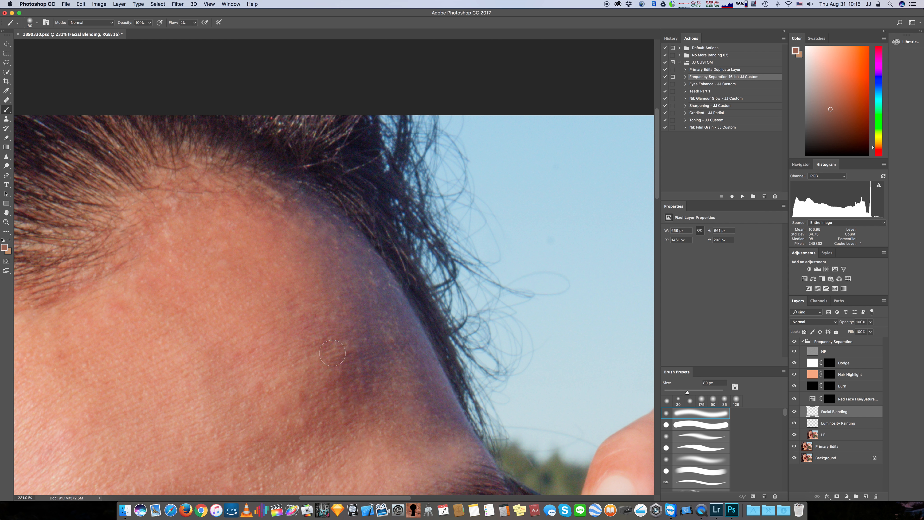
alt+click(340, 351)
drag(339, 351, 324, 359)
alt+click(315, 359)
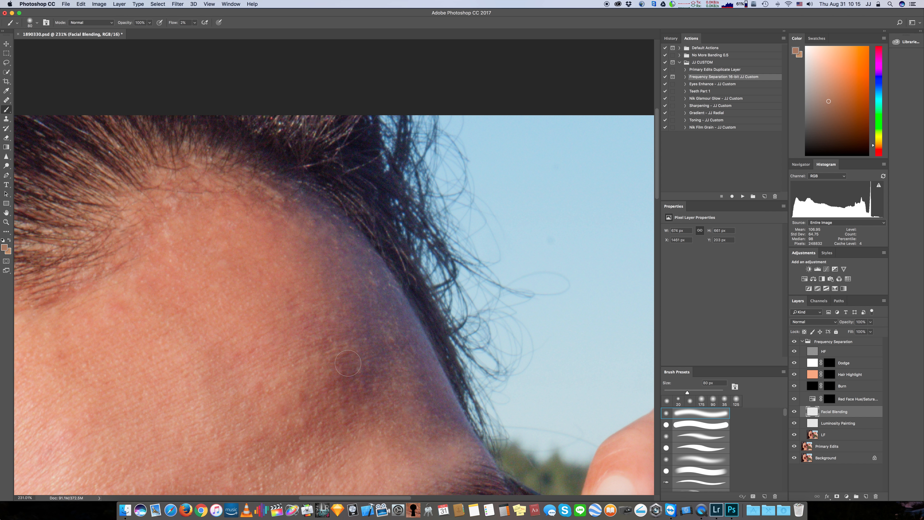
Blend the lower edge of the forehead shadow toward the temple and eyebrow, resampling nearby skin tones.
alt+click(404, 388)
mouse_move(403, 388)
mouse_down()
mouse_move(364, 378)
mouse_move(387, 415)
mouse_up()
alt+click(392, 405)
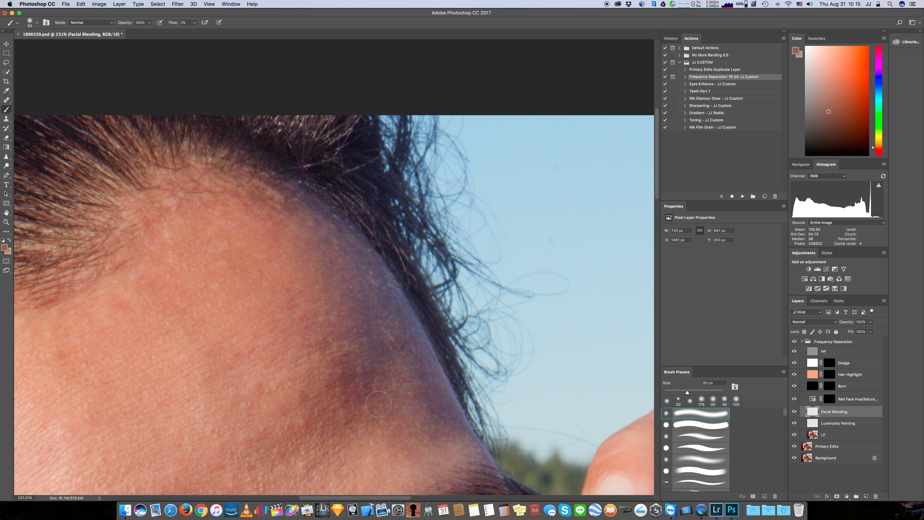
scroll(379, 421, down, 2)
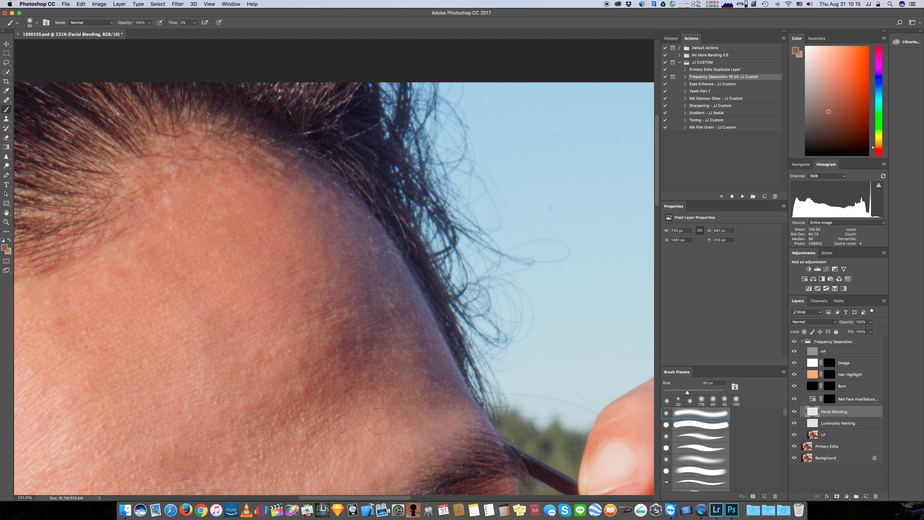
alt+click(367, 394)
alt+click(338, 393)
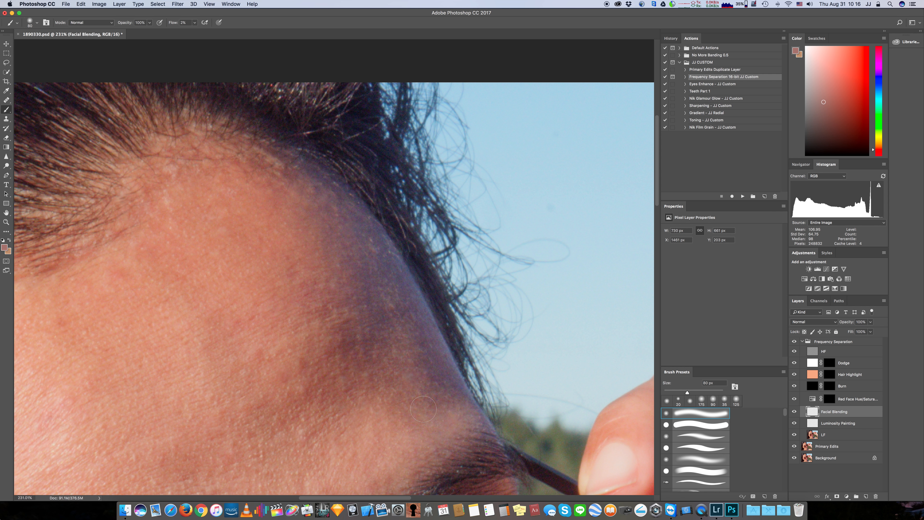
alt+click(386, 424)
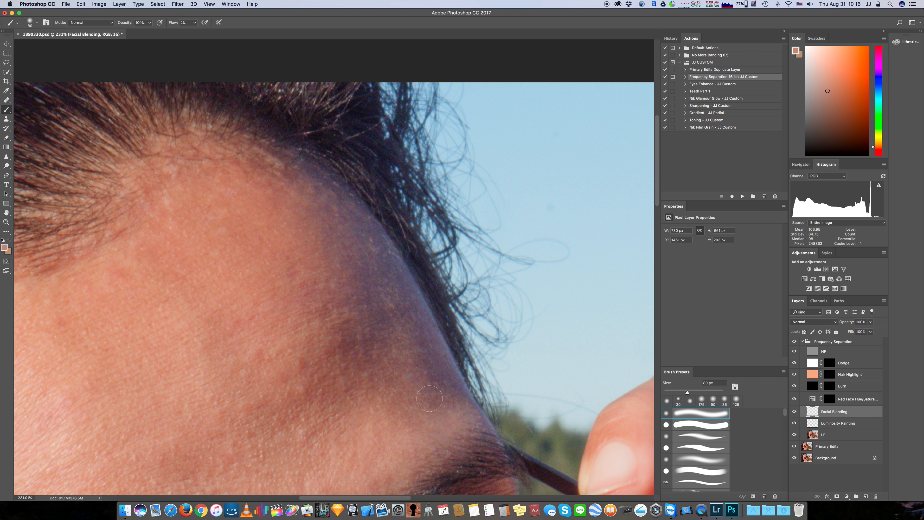
mouse_move(431, 401)
mouse_down()
mouse_move(433, 394)
mouse_move(414, 391)
mouse_up()
Paint sampled skin tones over the upper forehead near the hairline and the area above the eyebrow's outer end.
alt+click(283, 209)
drag(267, 181, 281, 217)
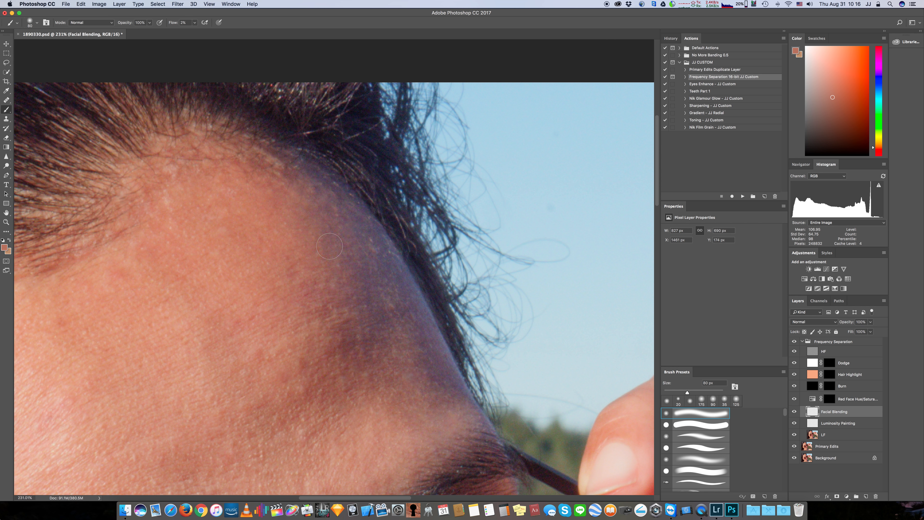
alt+click(306, 239)
alt+click(446, 421)
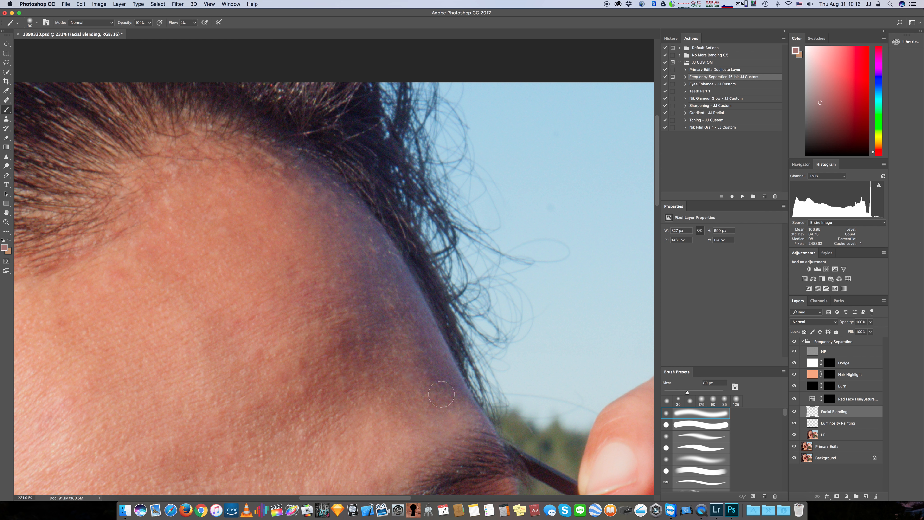
drag(437, 401, 440, 427)
alt+click(392, 420)
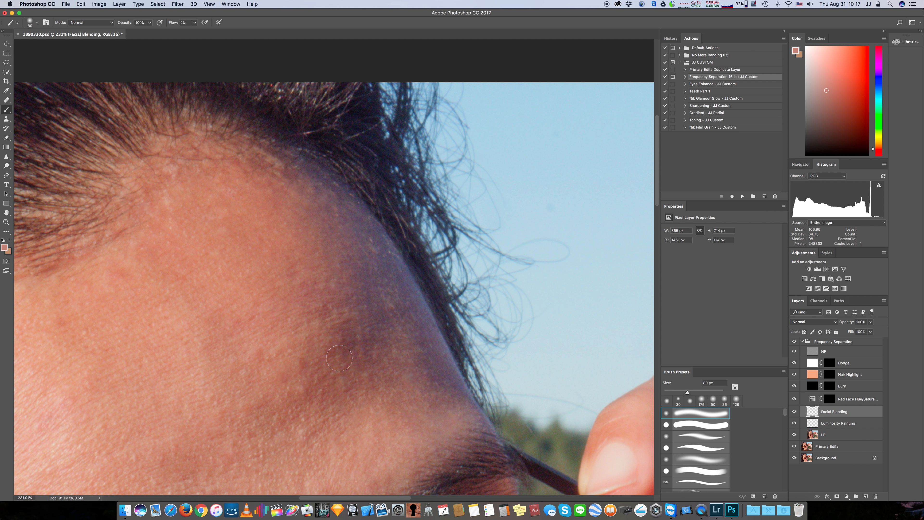
Even out the dark forehead patch and the bluish shadow beside the hairline with freshly sampled tones.
alt+click(340, 374)
mouse_move(344, 375)
mouse_down()
mouse_move(370, 348)
mouse_move(337, 348)
mouse_move(364, 341)
mouse_up()
alt+click(330, 250)
drag(360, 266, 383, 338)
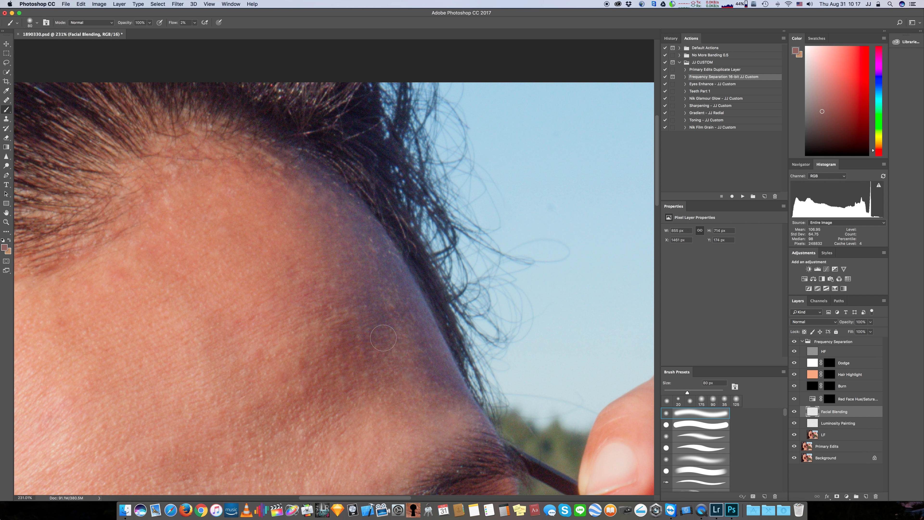
Compare the whole portrait with the Facial Blending layer hidden and shown.
key(super+0)
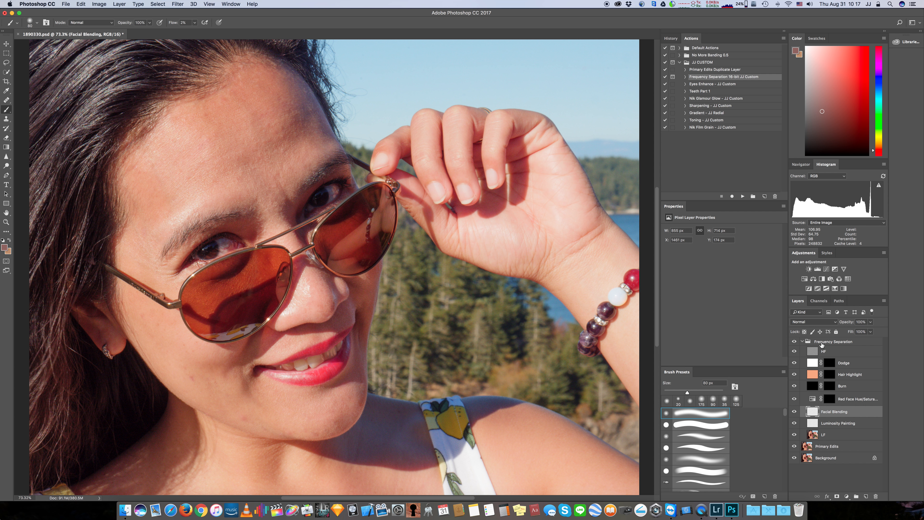
click(794, 411)
click(794, 411)
Paint a sampled skin tone with a 175 px brush over the forehead shadow from the hairline side down toward the eyebrow.
scroll(302, 99, up, 5)
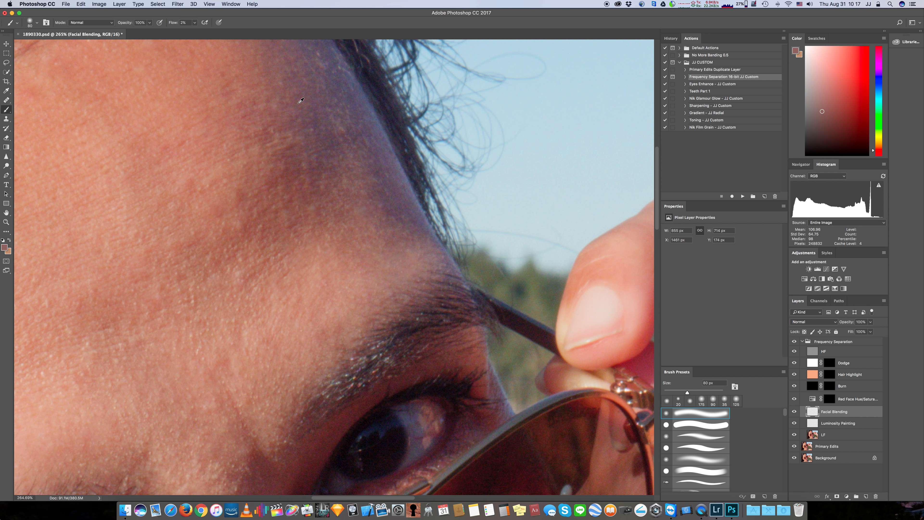
scroll(306, 176, up, 3)
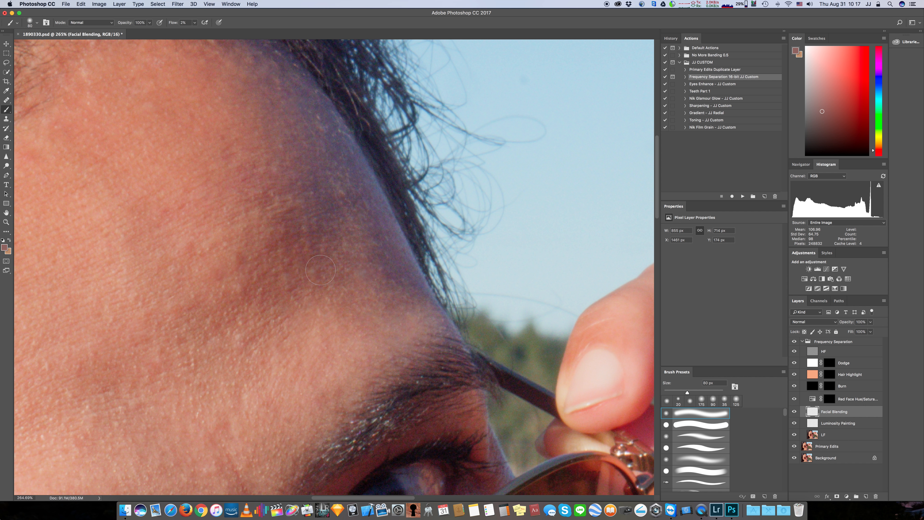
scroll(307, 260, up, 2)
scroll(305, 258, down, 3)
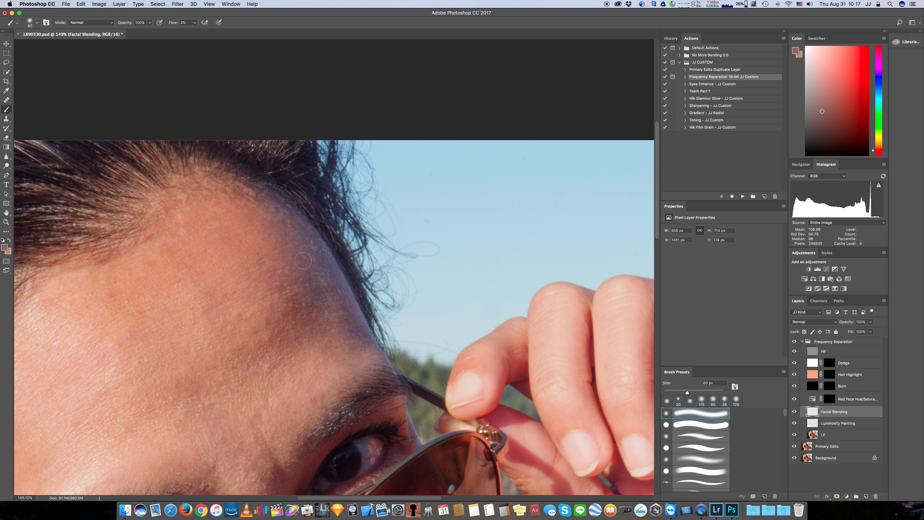
key(bracketright)
key(bracketright)
key(bracketright)
key(bracketright)
key(bracketright)
alt+click(261, 239)
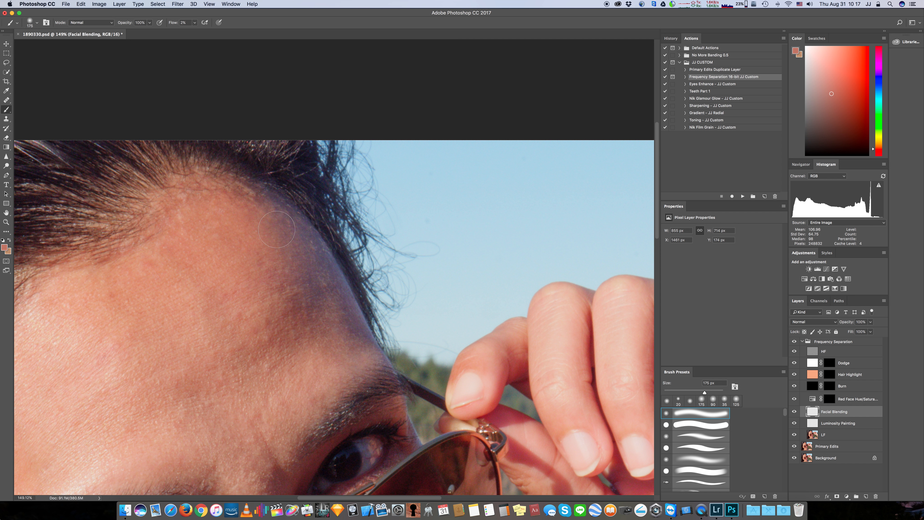
mouse_move(331, 293)
mouse_down()
mouse_move(347, 330)
mouse_move(325, 285)
mouse_move(281, 247)
mouse_move(253, 265)
mouse_move(305, 306)
mouse_move(303, 320)
mouse_move(305, 275)
mouse_move(311, 322)
mouse_move(290, 357)
mouse_up()
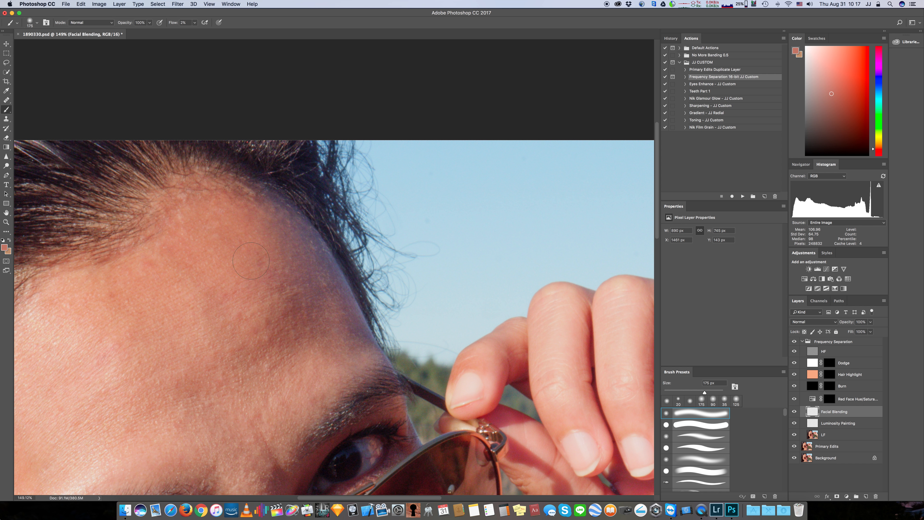
Even out the middle and lower forehead above the brows with freshly sampled neighbouring skin tones.
alt+click(265, 248)
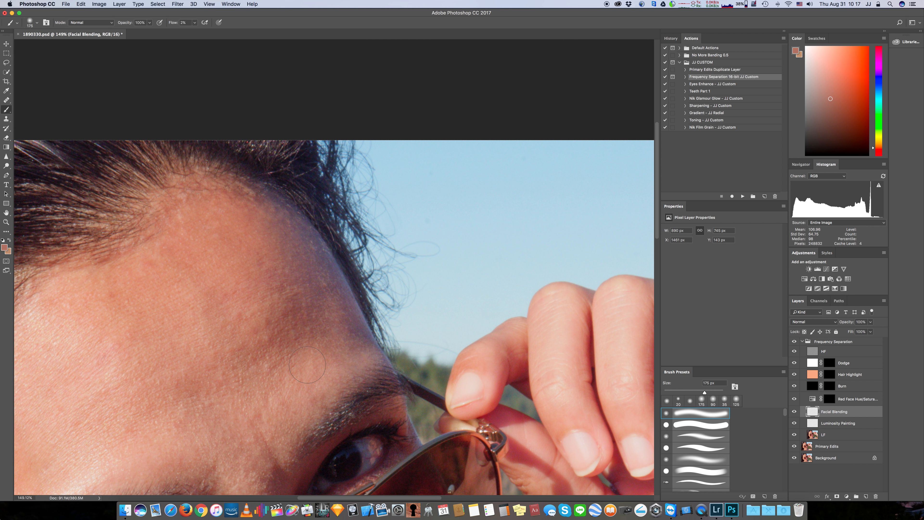
alt+click(306, 373)
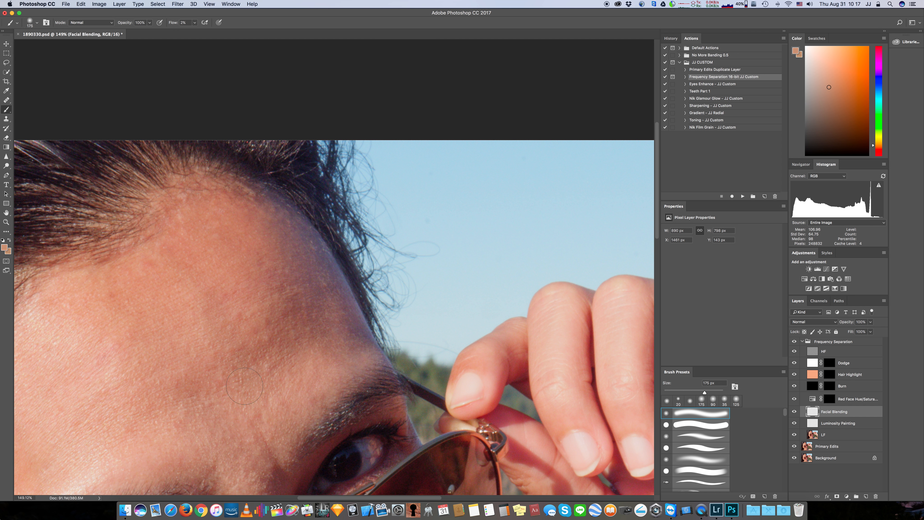
alt+click(256, 379)
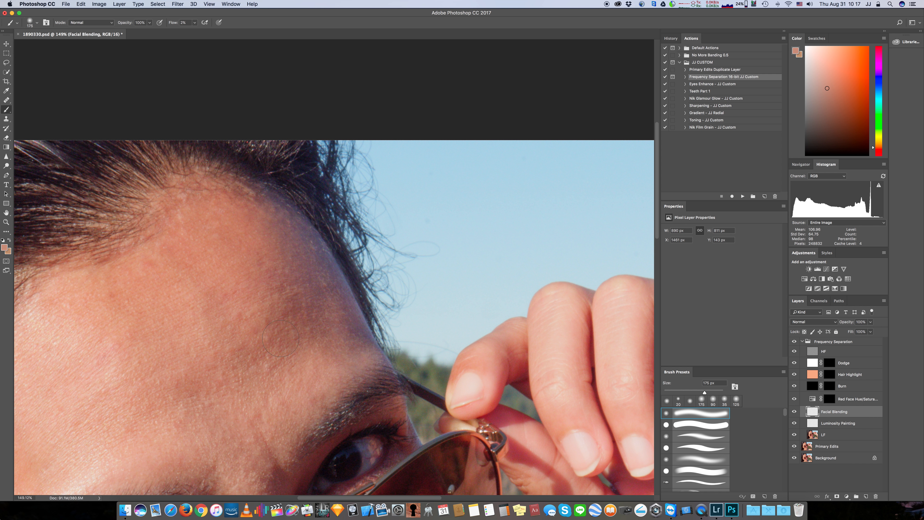
alt+click(245, 234)
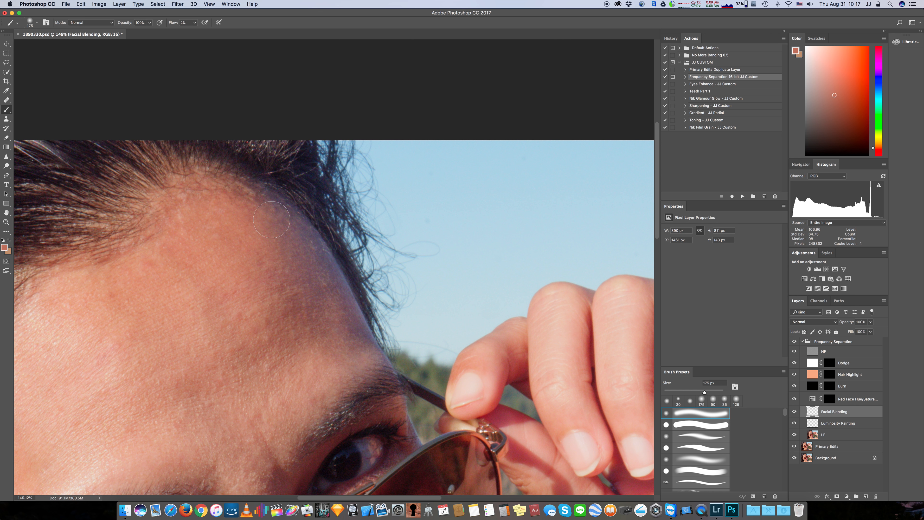
Blend the bluish forehead edge along the hairline and the dark patch above the eyebrow with resampled tones.
drag(287, 223, 354, 333)
alt+click(300, 349)
mouse_move(309, 329)
mouse_down()
mouse_move(295, 269)
mouse_move(308, 358)
mouse_move(296, 289)
mouse_move(291, 318)
mouse_move(282, 295)
mouse_up()
alt+click(260, 293)
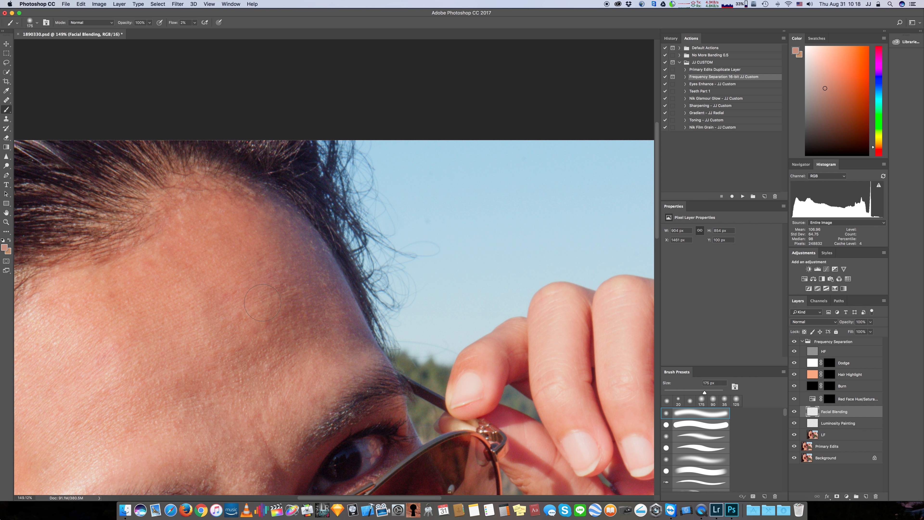
alt+click(242, 258)
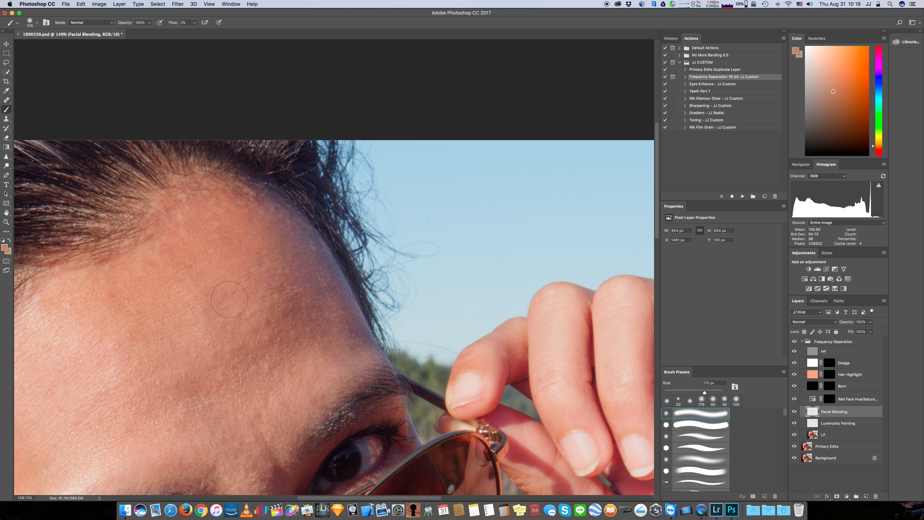
Blend the upper forehead beside the hair roots using a 90 px brush and nearby sampled skin tones.
scroll(219, 288, left, 5)
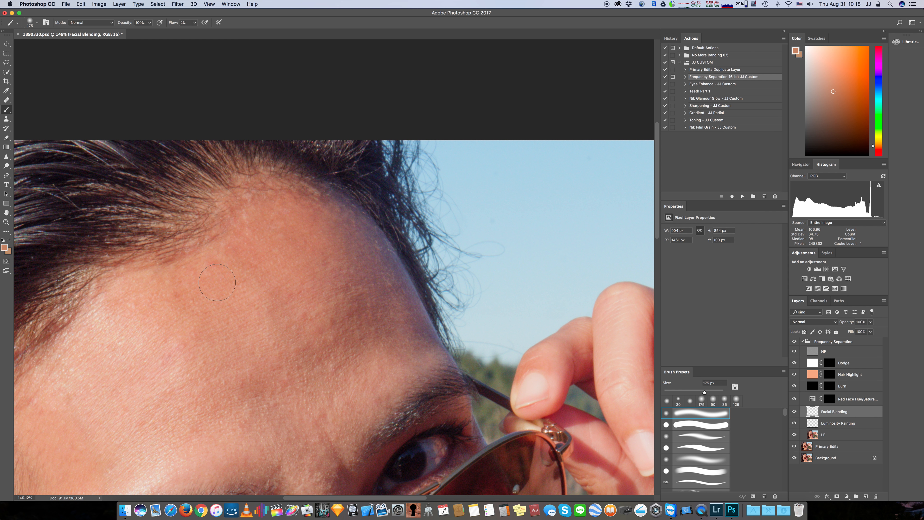
key(bracketleft)
key(bracketleft)
key(bracketleft)
key(bracketleft)
alt+click(220, 255)
mouse_move(206, 268)
mouse_down()
mouse_move(220, 289)
mouse_move(227, 250)
mouse_up()
alt+click(223, 276)
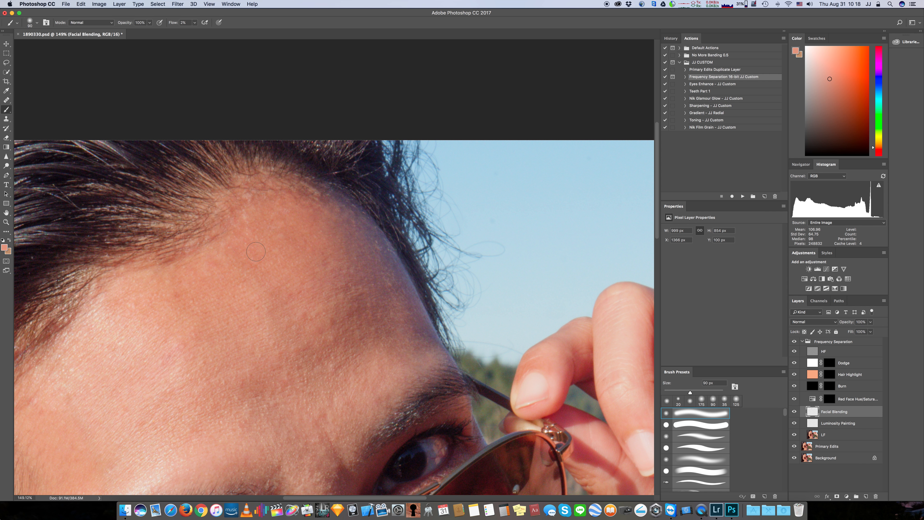
alt+click(249, 283)
Tone down the small light spots just below the hairline with a 20 px brush and closely sampled skin tones.
scroll(264, 231, up, 6)
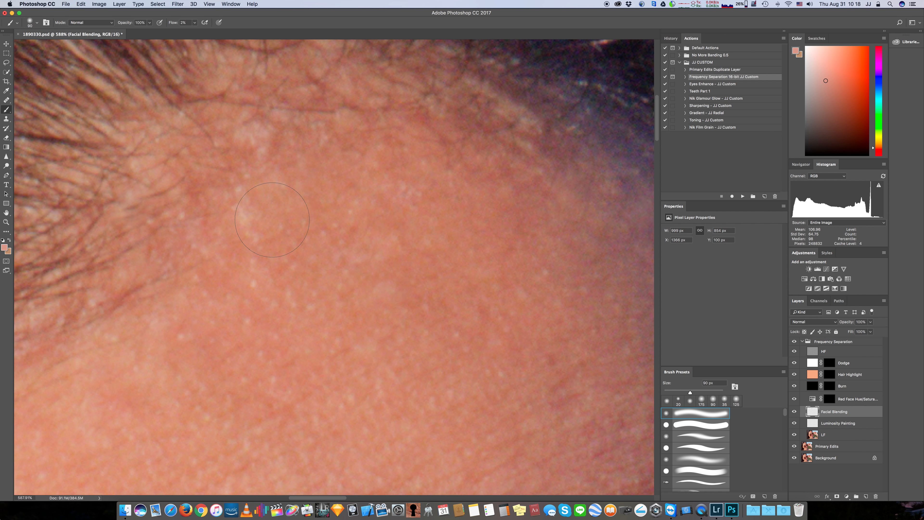
scroll(267, 219, down, 3)
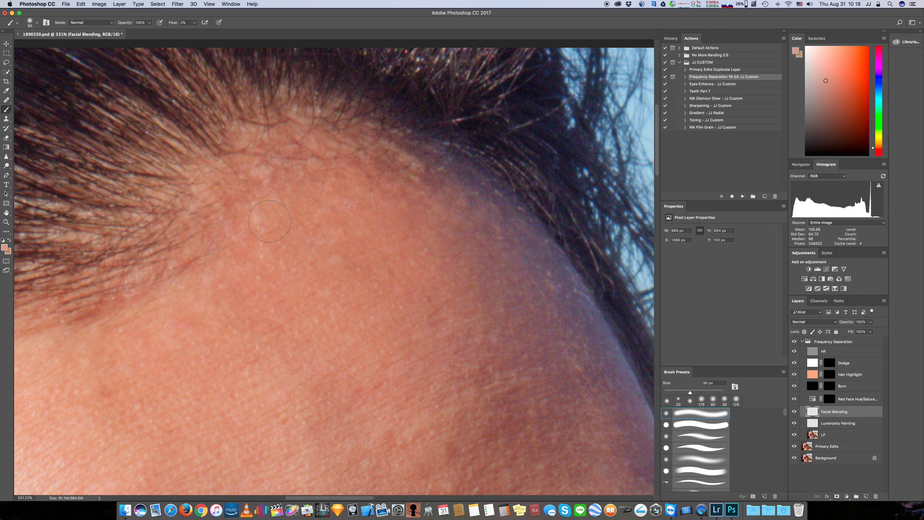
key(bracketleft)
key(bracketleft)
key(bracketleft)
key(bracketleft)
key(bracketleft)
key(bracketleft)
key(bracketleft)
key(bracketleft)
key(bracketleft)
alt+click(269, 221)
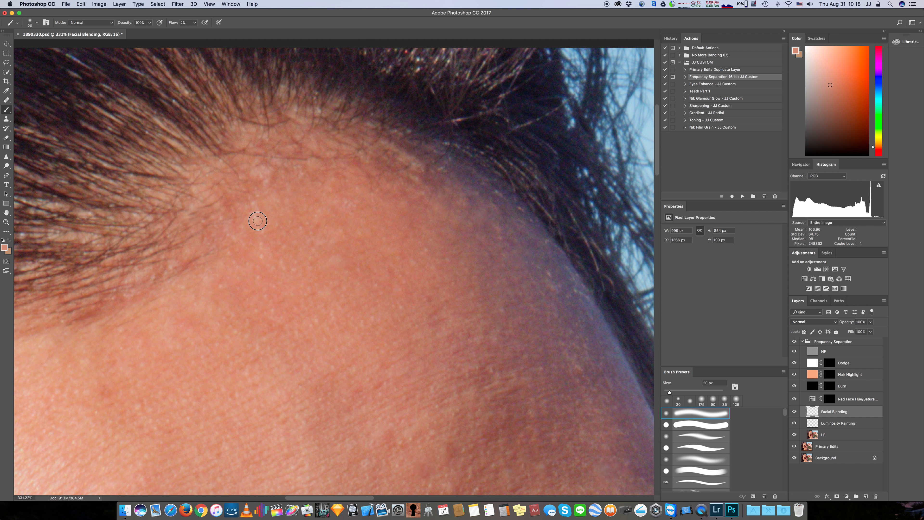
mouse_move(257, 218)
mouse_down()
mouse_move(250, 206)
mouse_move(269, 249)
mouse_move(263, 257)
mouse_up()
alt+click(253, 251)
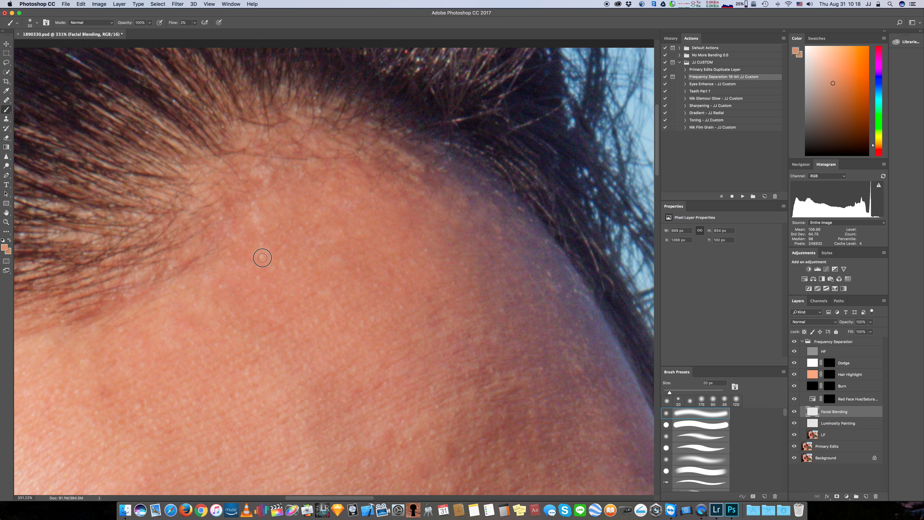
Dab resampled skin tones over the small uneven patches in the middle of the upper forehead.
alt+click(344, 218)
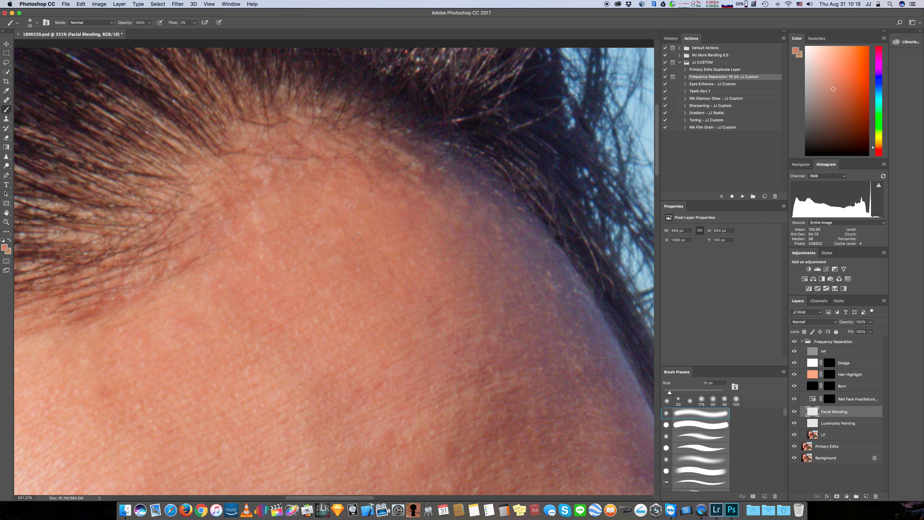
alt+click(352, 220)
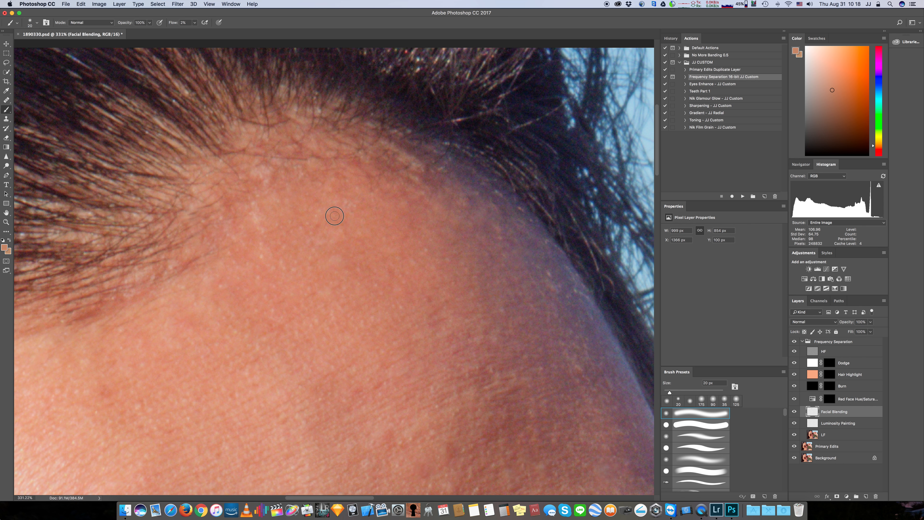
alt+click(326, 273)
alt+click(334, 273)
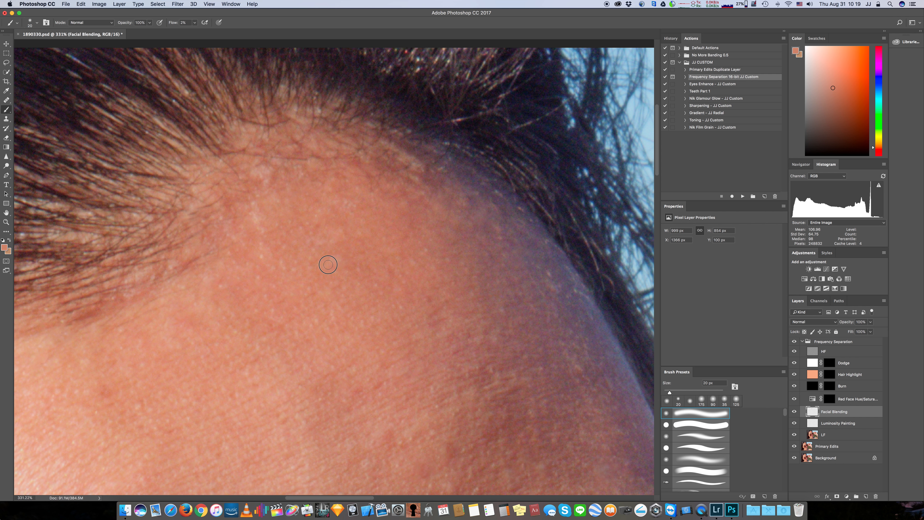
Paint sampled skin tones with a 90 px brush over the forehead area beside the long hair.
drag(263, 319, 300, 243)
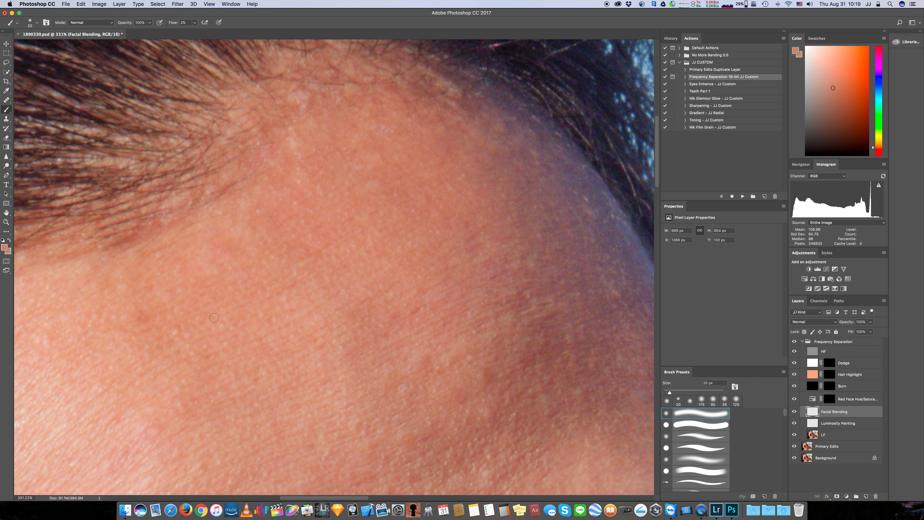
key(super+0)
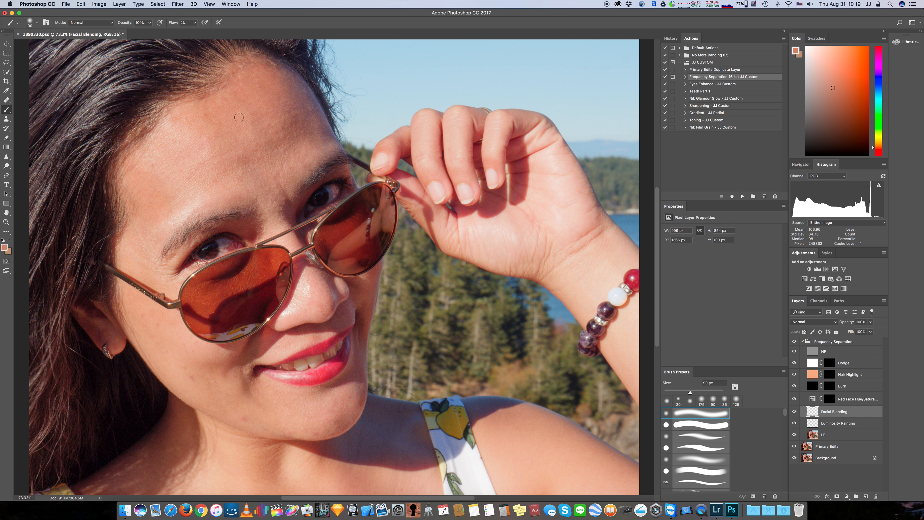
alt+click(223, 110)
drag(206, 114, 188, 124)
alt+click(198, 139)
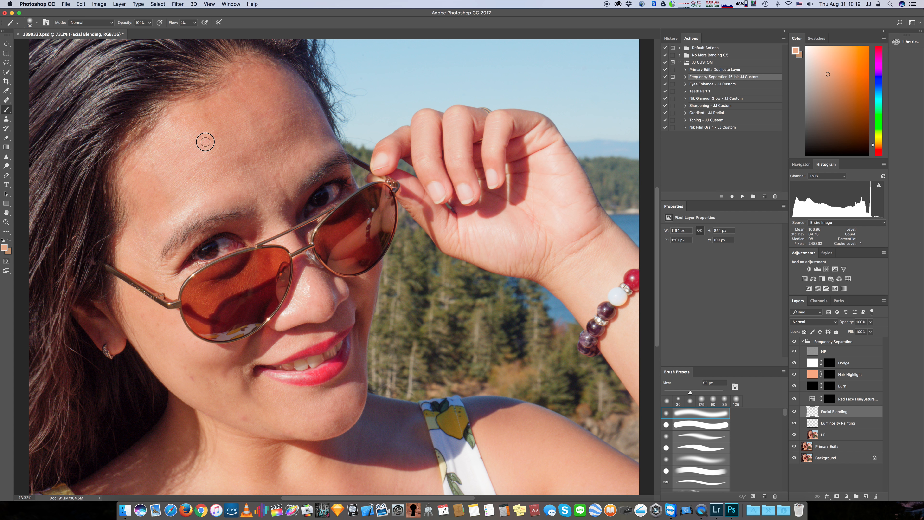
Blend the forehead's hair side above the temple with a 300 px brush, then compare with the Facial Blending layer hidden and shown.
scroll(177, 201, left, 3)
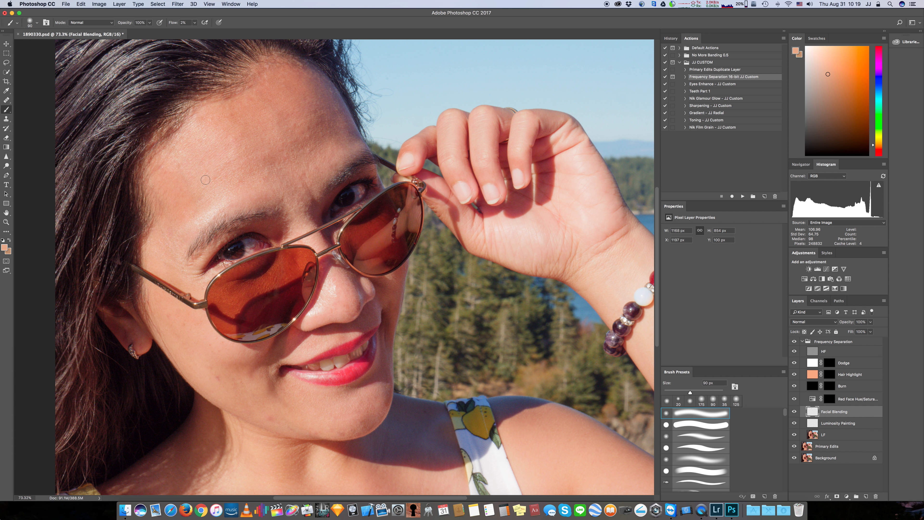
key(bracketright)
key(bracketright)
key(bracketright)
alt+click(180, 190)
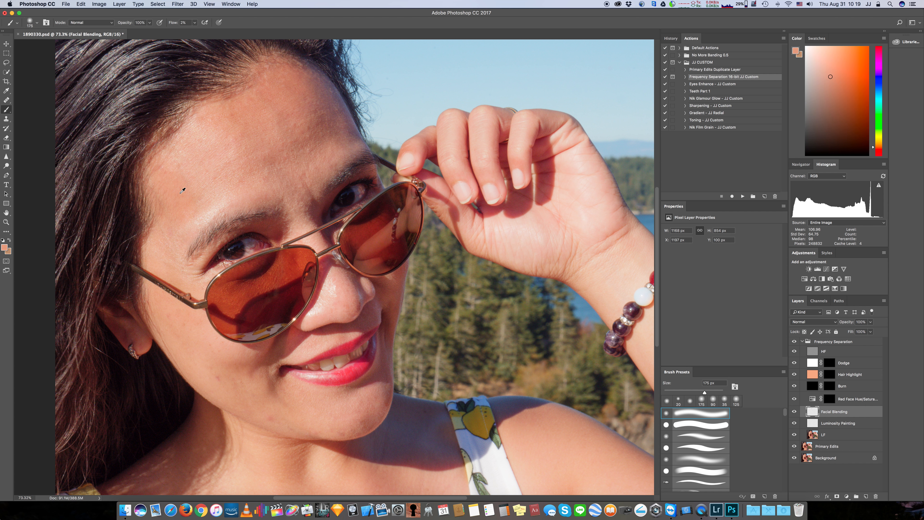
key(bracketright)
key(bracketright)
key(bracketright)
mouse_move(190, 194)
mouse_down()
mouse_move(190, 156)
mouse_move(182, 181)
mouse_move(175, 178)
mouse_move(199, 138)
mouse_move(192, 165)
mouse_move(230, 146)
mouse_move(235, 158)
mouse_move(197, 208)
mouse_move(238, 173)
mouse_move(198, 214)
mouse_move(204, 150)
mouse_move(232, 145)
mouse_move(205, 125)
mouse_up()
drag(184, 139, 165, 161)
click(794, 412)
click(794, 412)
Smooth the tone between the eyebrow's outer end and the hair using a 90 px brush and a sampled skin tone.
scroll(176, 208, up, 3)
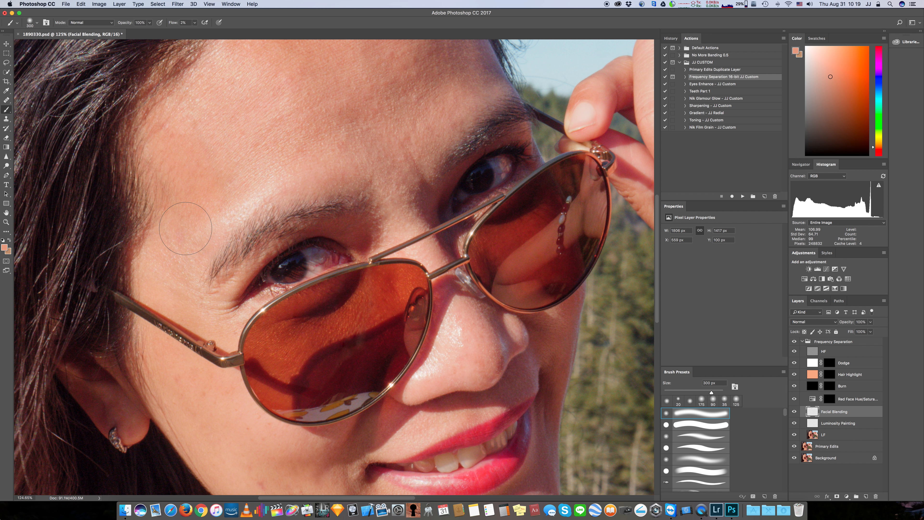
key(bracketleft)
key(bracketleft)
key(bracketleft)
key(bracketleft)
key(bracketleft)
key(bracketleft)
key(bracketleft)
alt+click(193, 224)
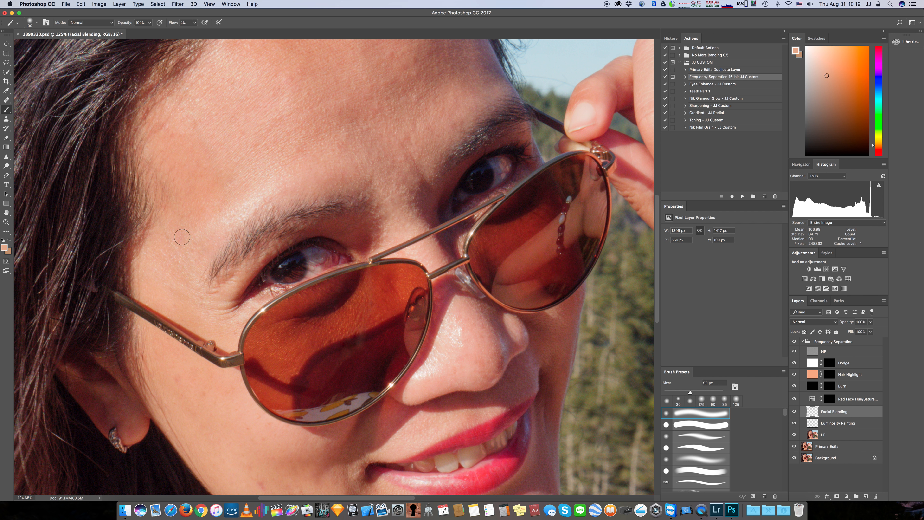
mouse_move(169, 243)
mouse_down()
mouse_move(187, 229)
mouse_move(164, 239)
mouse_move(179, 220)
mouse_move(179, 183)
mouse_move(196, 250)
mouse_move(203, 175)
mouse_up()
Even out the central forehead and the skin between the eyebrows with tones sampled in each area.
scroll(206, 157, up, 2)
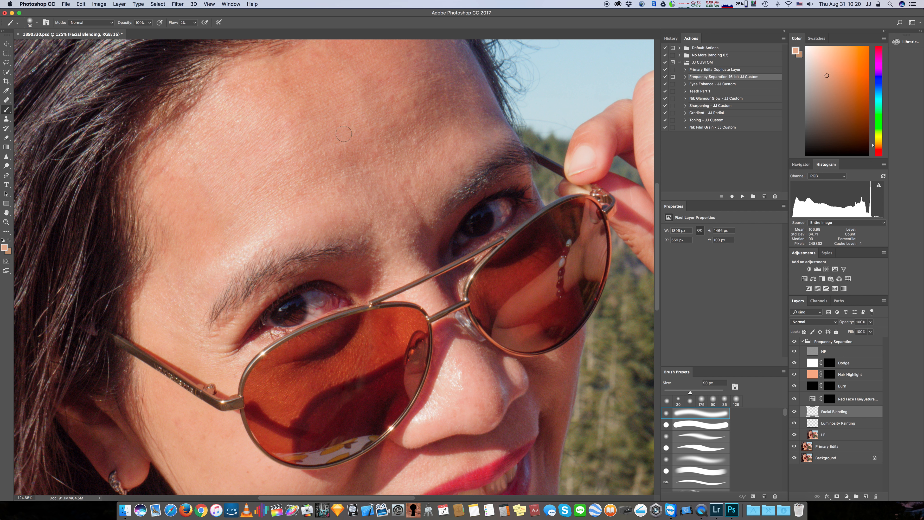
alt+click(345, 142)
alt+click(394, 268)
Blend the edge of the dark shadow beside the nose bridge with a 45 px brush, resampling shadow and skin tones.
alt+scroll(425, 249, up, 3)
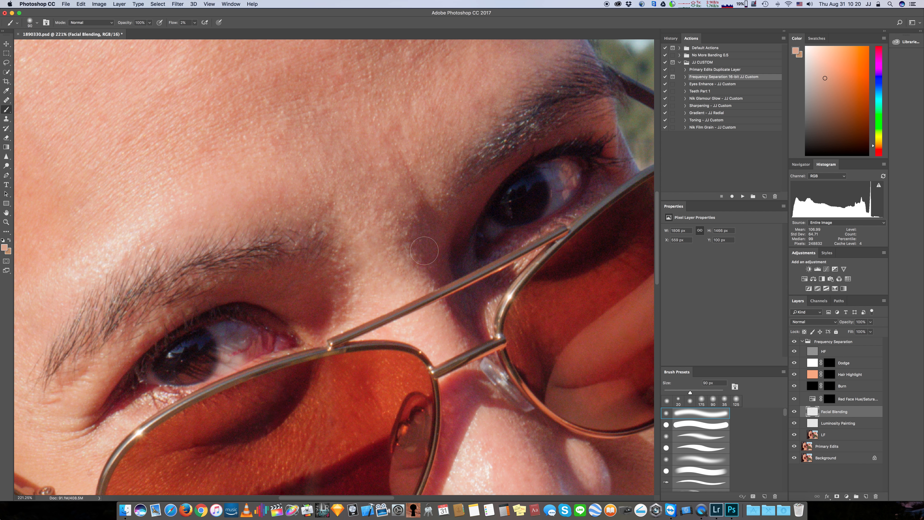
key(bracketleft)
key(bracketleft)
key(bracketleft)
key(bracketleft)
key(bracketleft)
alt+click(437, 240)
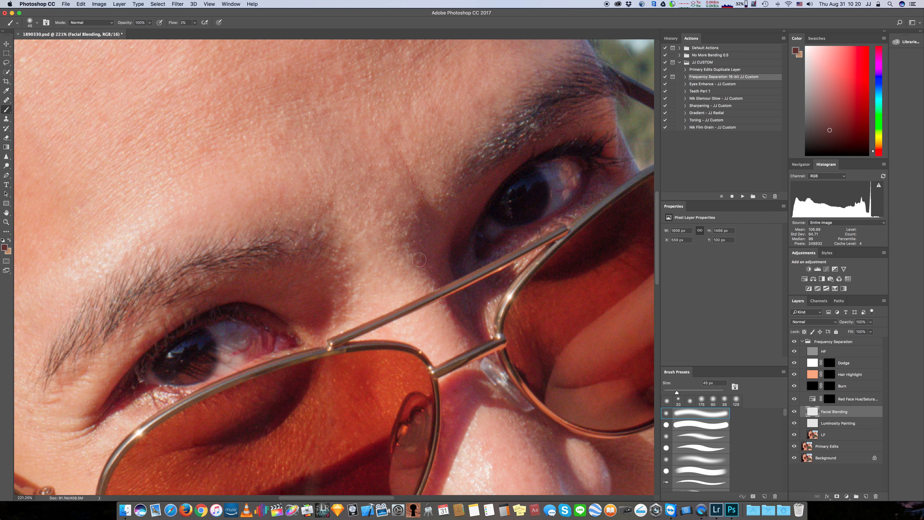
alt+click(432, 259)
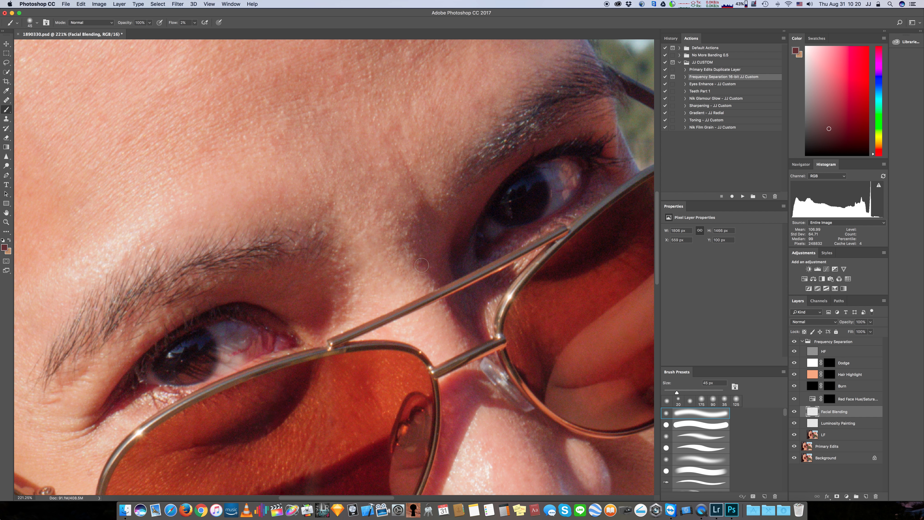
alt+click(415, 271)
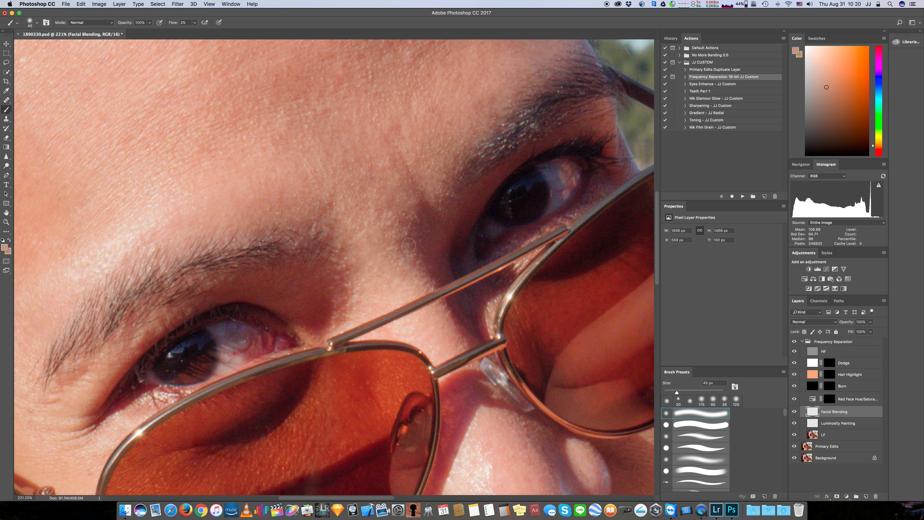
Soften the tone transitions between and just above the inner ends of the eyebrows with resampled skin tones.
alt+click(400, 206)
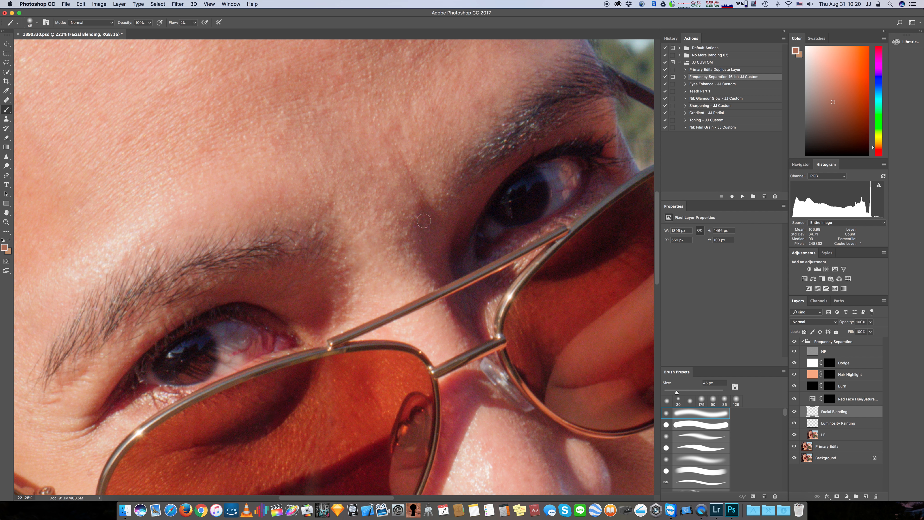
alt+click(402, 181)
alt+click(333, 208)
Blend the shadow at the inner eye corner and the shaded skin beside the nose bridge with tones sampled in each area.
scroll(354, 193, down, 3)
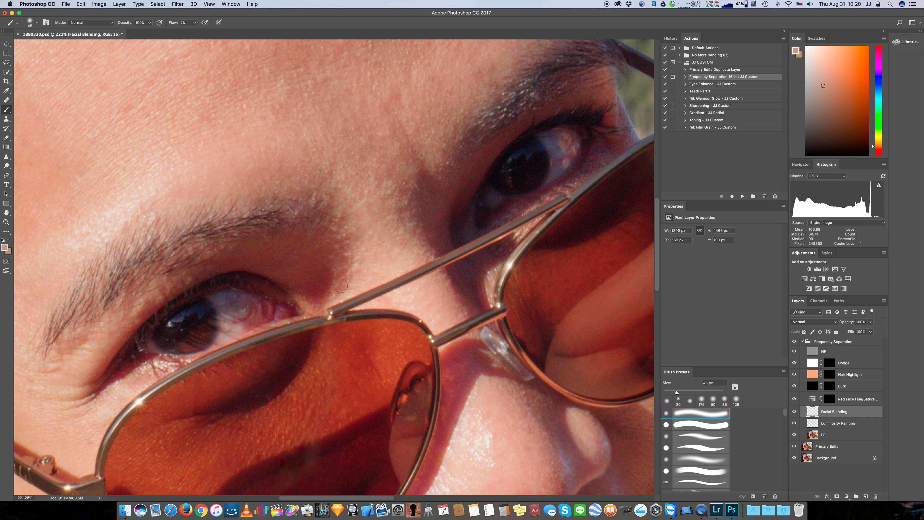
alt+click(368, 276)
alt+click(306, 275)
mouse_move(316, 287)
mouse_down()
mouse_move(337, 276)
mouse_move(310, 262)
mouse_move(279, 297)
mouse_move(324, 285)
mouse_move(316, 295)
mouse_move(309, 260)
mouse_move(294, 311)
mouse_up()
alt+click(311, 282)
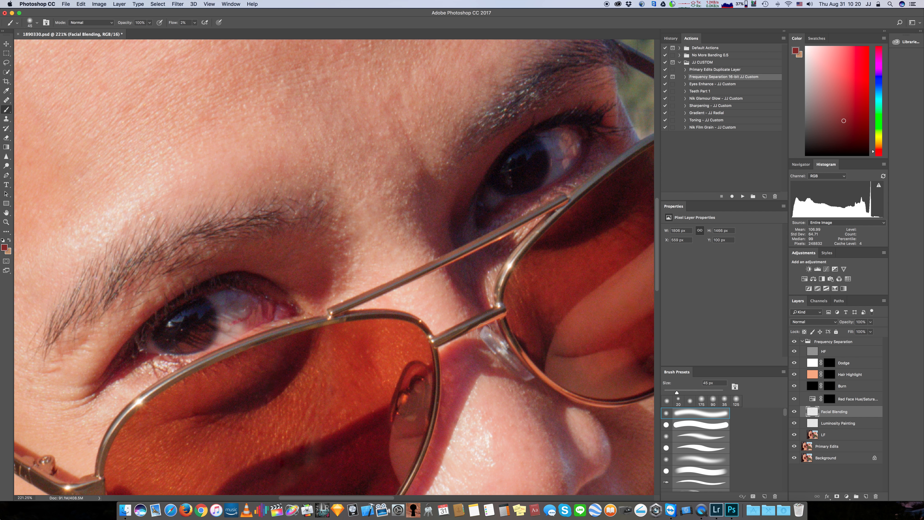
alt+click(467, 355)
mouse_move(467, 355)
mouse_down()
mouse_move(454, 367)
mouse_move(461, 354)
mouse_up()
Heal the wrinkles below the outer eye corner on the HF layer with the Healing Brush and fade the stroke to 50%.
scroll(325, 361, down, 3)
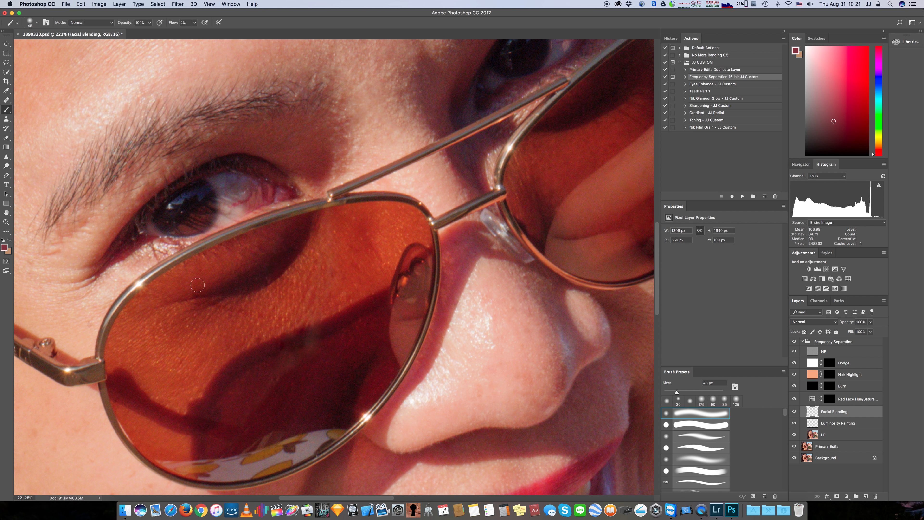
scroll(251, 271, left, 4)
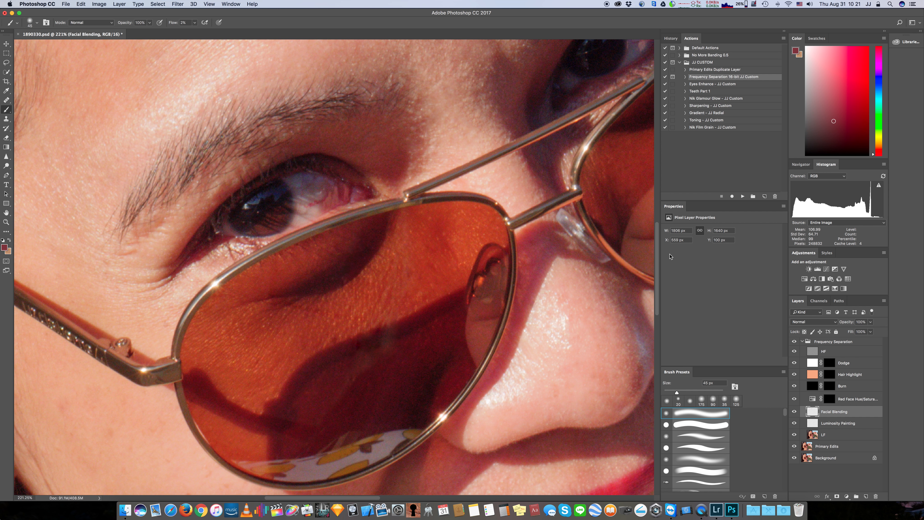
click(833, 352)
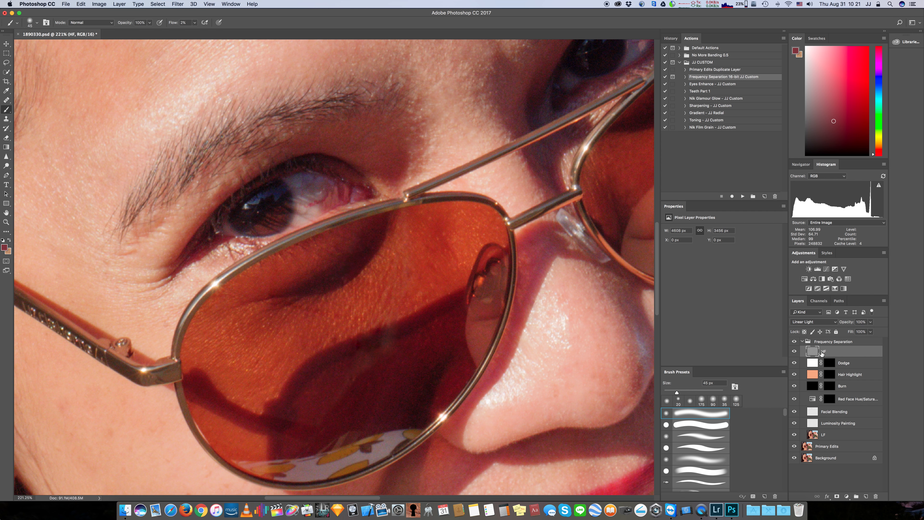
click(7, 99)
click(22, 106)
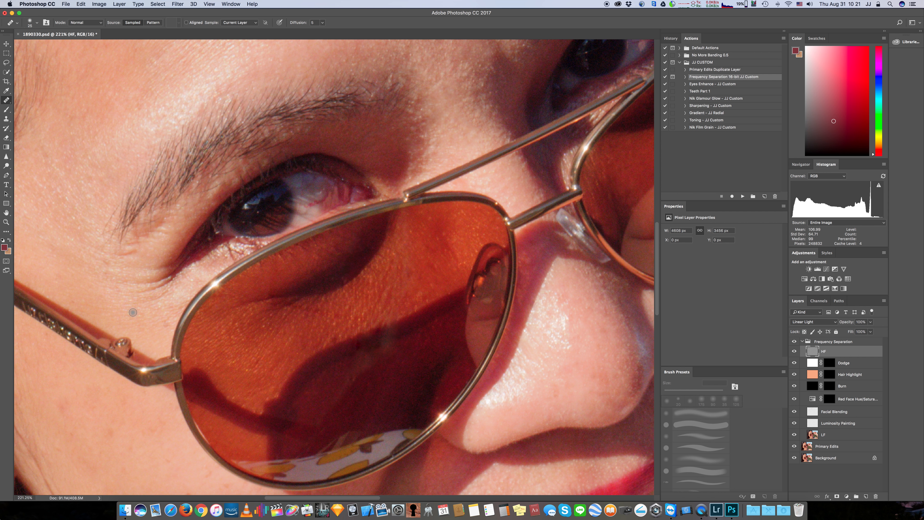
drag(133, 299, 177, 279)
key(shift+super+f)
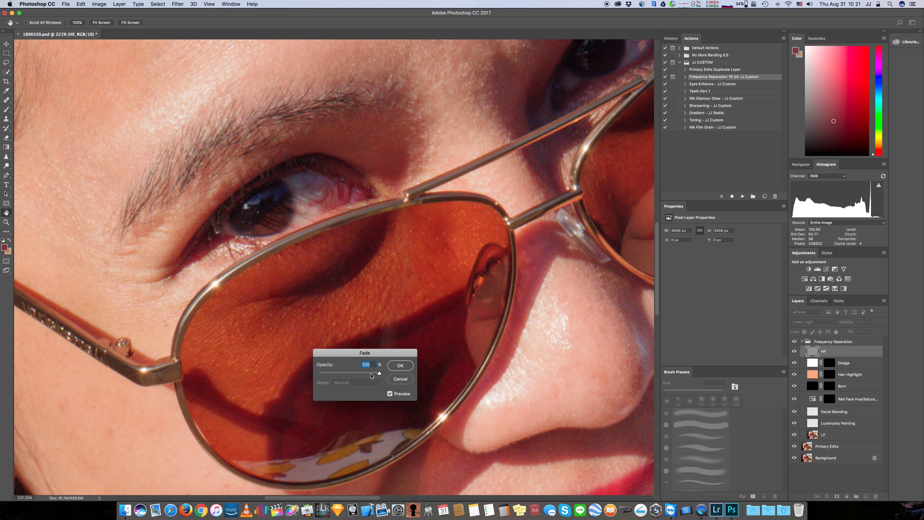
drag(378, 373, 349, 378)
click(407, 367)
key(j)
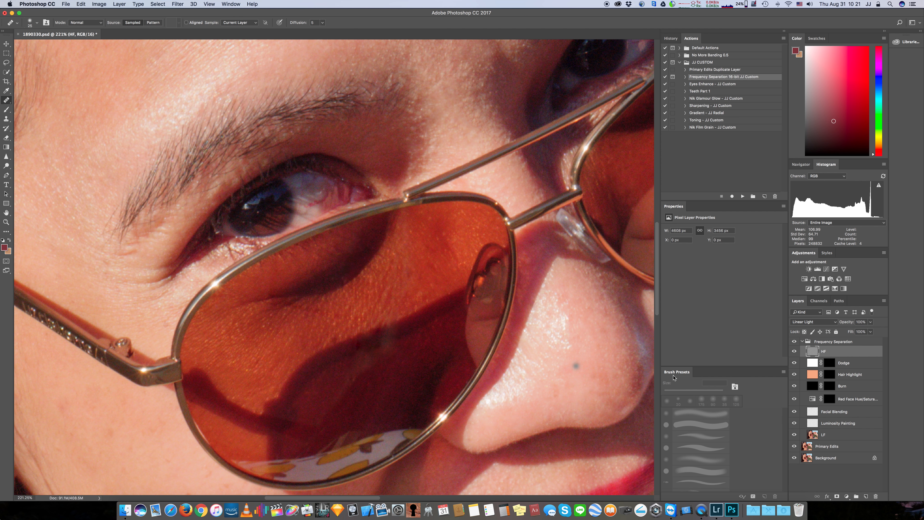
Check the Frequency Separation group's effect, then heal the remaining crow's-feet beside the glasses and fade the healing strokes to 50%.
click(794, 341)
click(794, 341)
drag(129, 283, 174, 271)
key(super+shift+f)
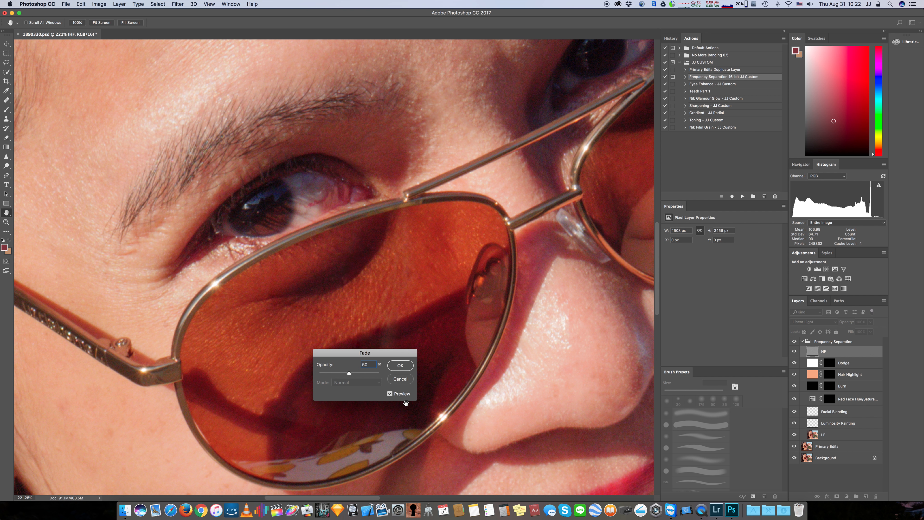
click(400, 365)
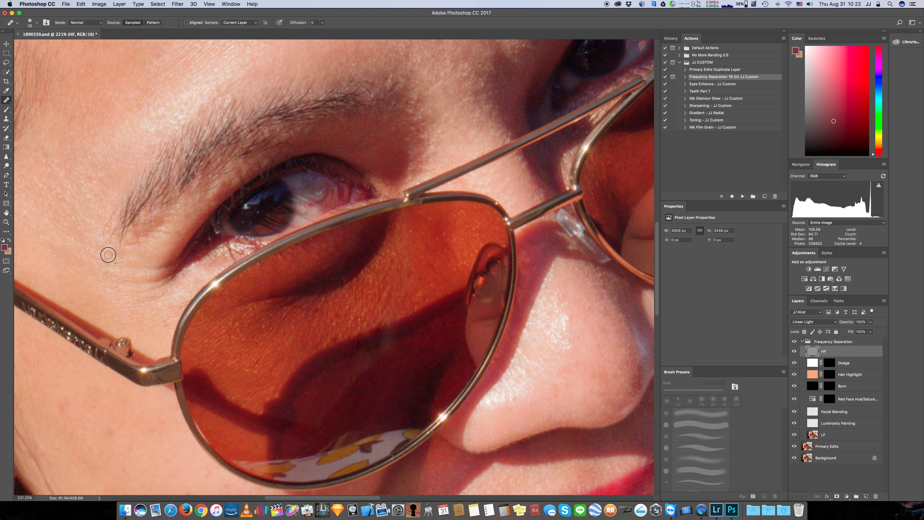
key(super+shift+f)
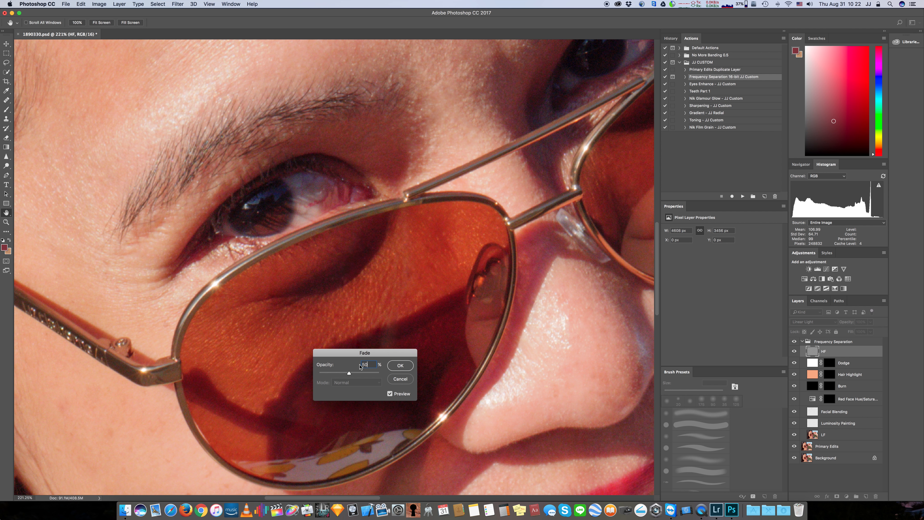
click(400, 366)
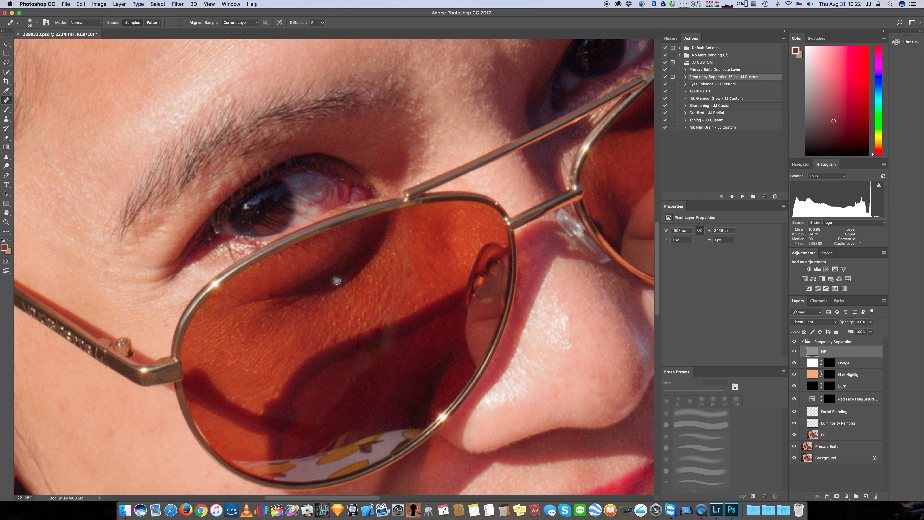
On the Facial Blending layer, soften the under-eye shadow's lower edge inside the lens with a 45 px brush and sampled tones.
click(827, 412)
mouse_move(7, 109)
mouse_down()
mouse_move(20, 116)
mouse_move(23, 108)
mouse_up()
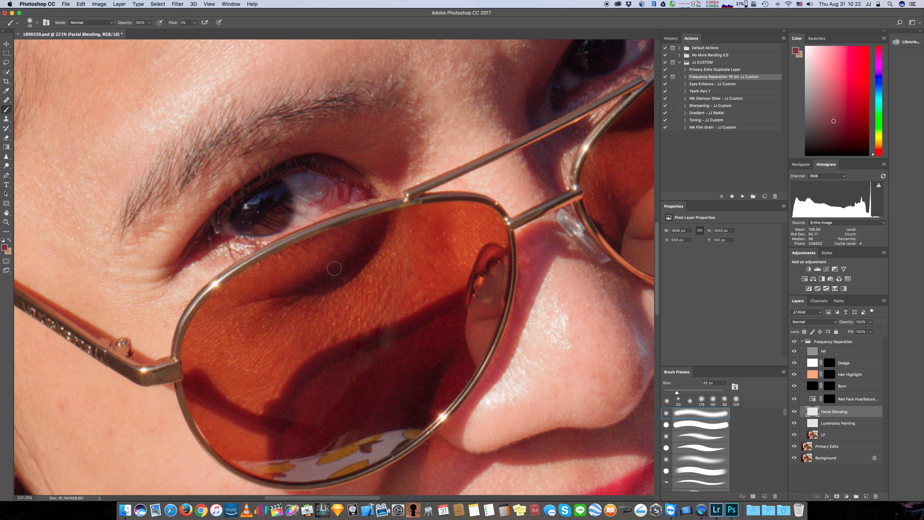
alt+click(283, 320)
mouse_move(277, 306)
mouse_down()
mouse_move(268, 304)
mouse_move(308, 302)
mouse_move(320, 291)
mouse_move(275, 288)
mouse_up()
alt+click(275, 278)
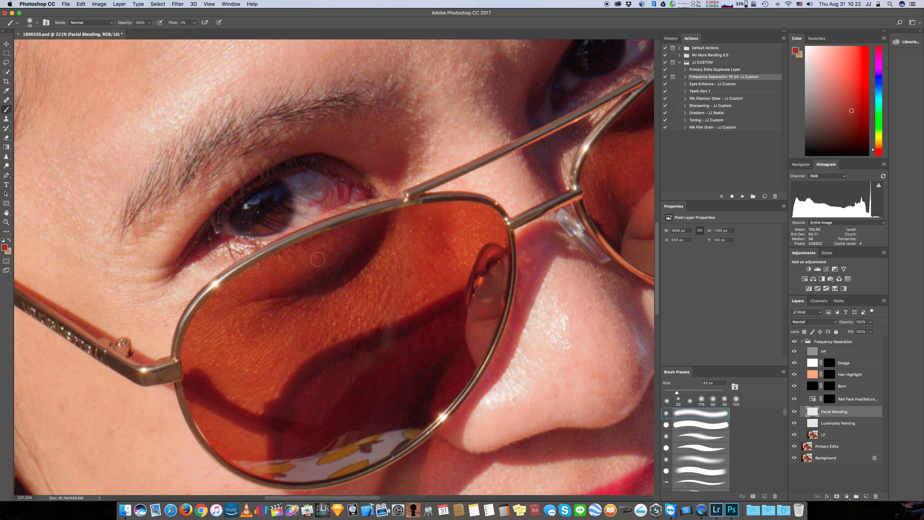
Blend the curved shadow edge under the eye inside the lens with a 60 px brush, resampling shadow and lit skin.
alt+click(302, 265)
key(bracketright)
key(bracketright)
alt+click(311, 263)
mouse_move(378, 230)
mouse_down()
mouse_move(341, 252)
mouse_move(375, 241)
mouse_move(317, 281)
mouse_up()
alt+click(321, 315)
mouse_move(307, 299)
mouse_down()
mouse_move(343, 280)
mouse_move(377, 242)
mouse_up()
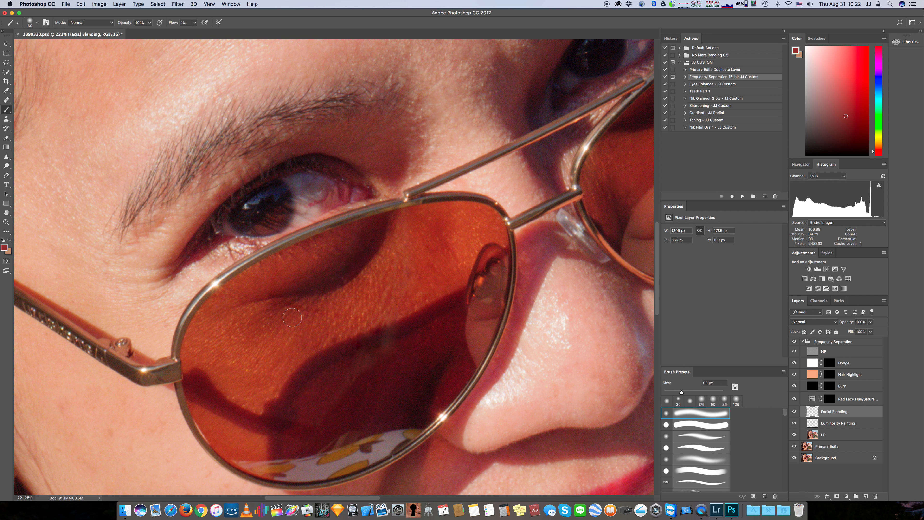
Even out the under-eye shadow from the outer lens rim to the inner side with repeatedly resampled lens tones.
alt+click(283, 282)
mouse_move(283, 281)
mouse_down()
mouse_move(259, 294)
mouse_move(319, 288)
mouse_move(241, 292)
mouse_up()
drag(336, 276, 370, 243)
alt+click(397, 234)
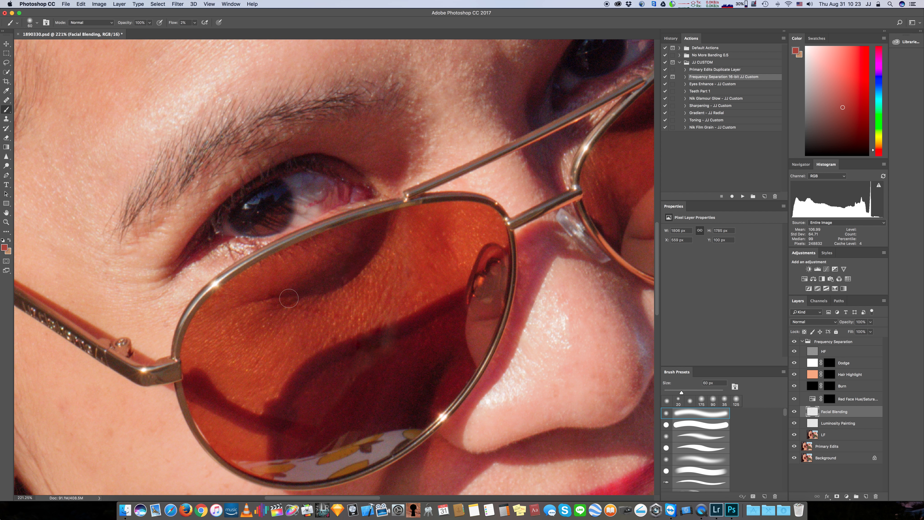
alt+click(309, 273)
alt+click(328, 255)
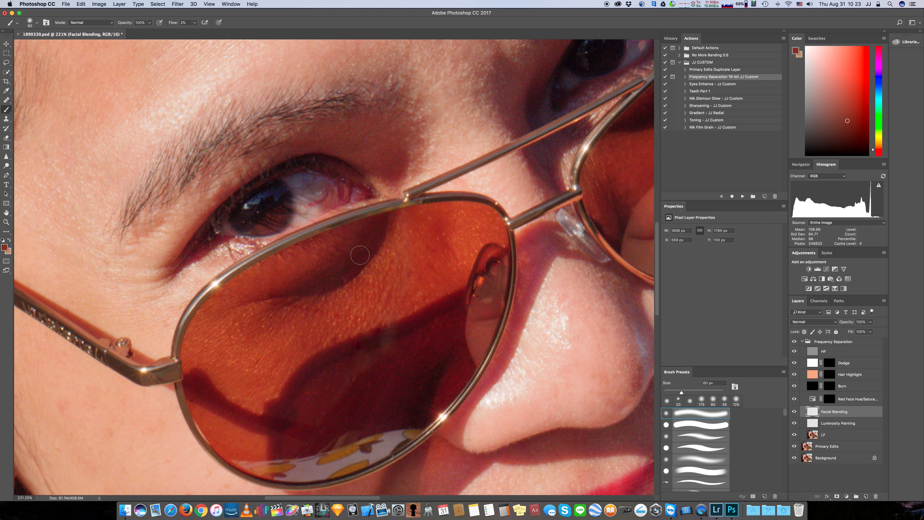
alt+click(288, 275)
alt+click(318, 265)
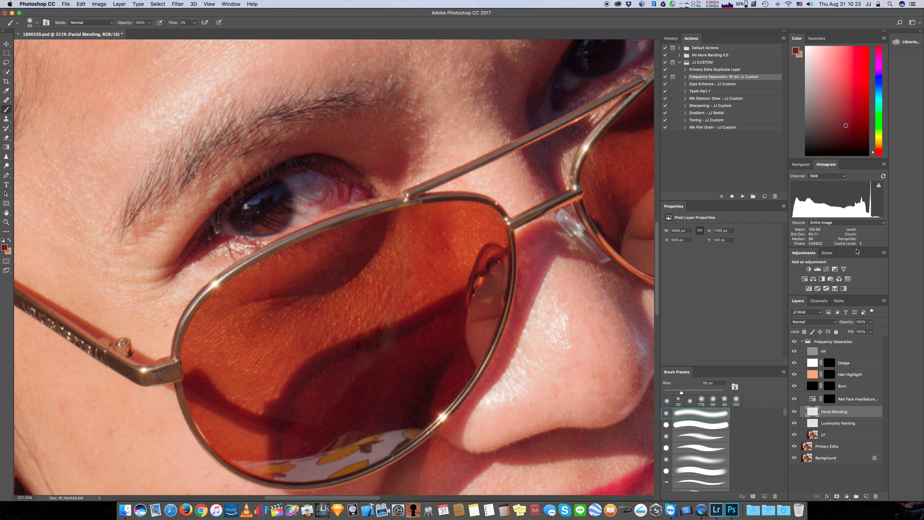
Compare the portrait with and without the Facial Blending layer, both close up and at full view.
click(793, 412)
click(794, 412)
key(super+0)
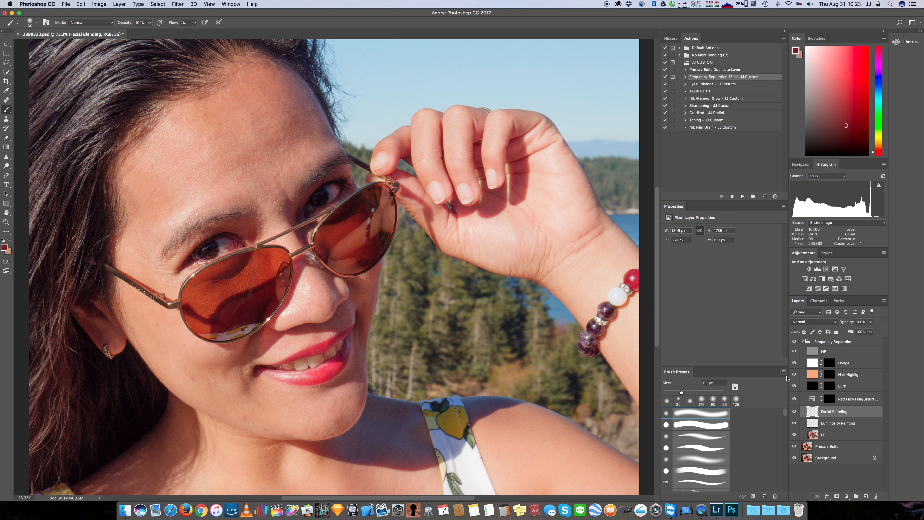
click(793, 412)
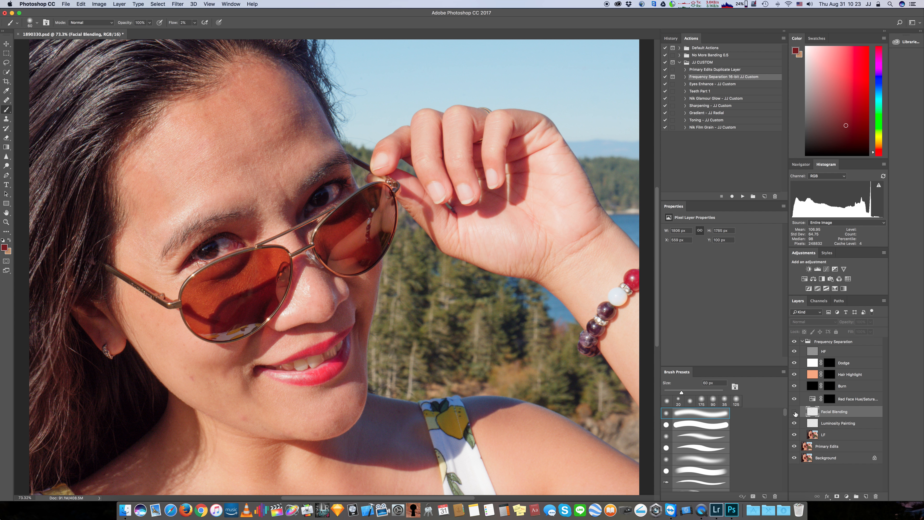
click(795, 412)
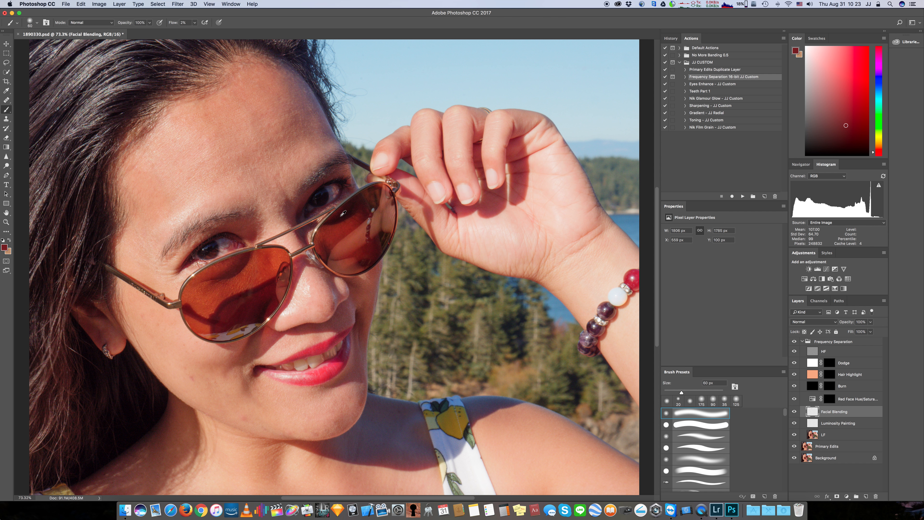
Soften the dark shadow and the arm reflection's edge inside the other lens with a 60 px brush and sampled tones.
scroll(343, 213, up, 5)
alt+click(290, 261)
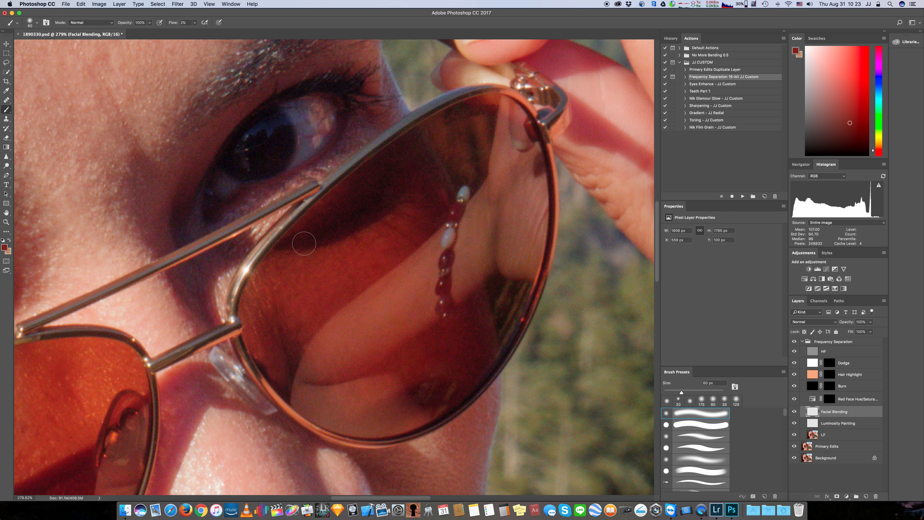
mouse_move(398, 184)
mouse_down()
mouse_move(350, 212)
mouse_move(341, 207)
mouse_move(386, 165)
mouse_move(413, 171)
mouse_up()
alt+click(417, 218)
mouse_move(430, 211)
mouse_down()
mouse_move(439, 199)
mouse_move(429, 213)
mouse_move(428, 189)
mouse_move(419, 229)
mouse_move(422, 162)
mouse_move(414, 150)
mouse_move(338, 295)
mouse_up()
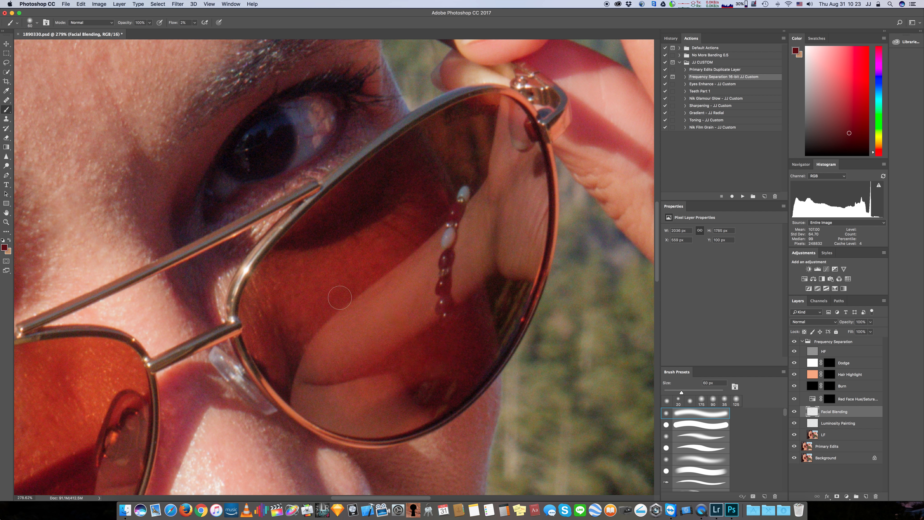
Smooth the red tones inside the same lens with an 80 px brush and resampled colors, and compare the layer's effect.
alt+click(316, 256)
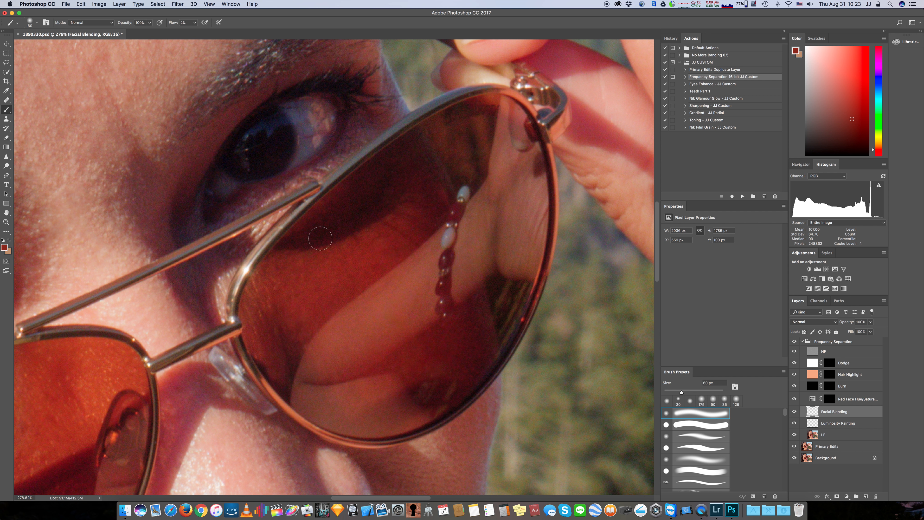
key(bracketright)
key(bracketright)
alt+click(287, 266)
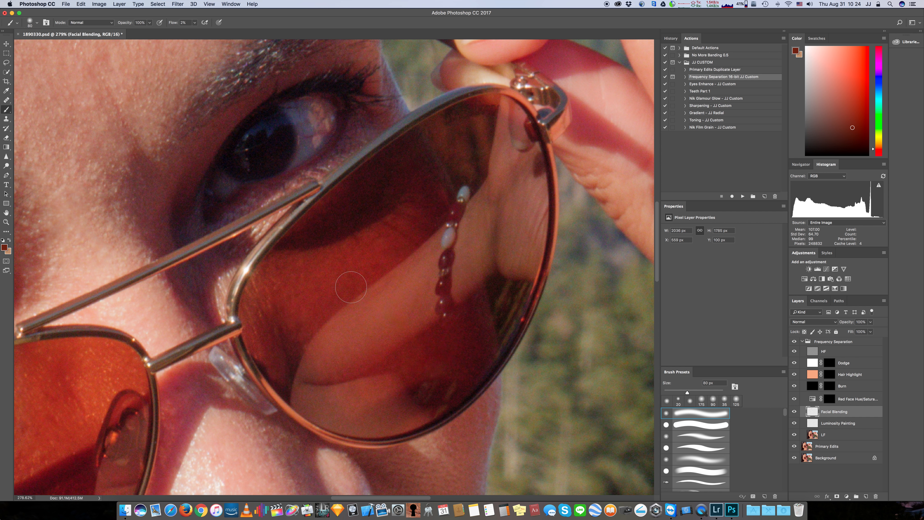
click(794, 411)
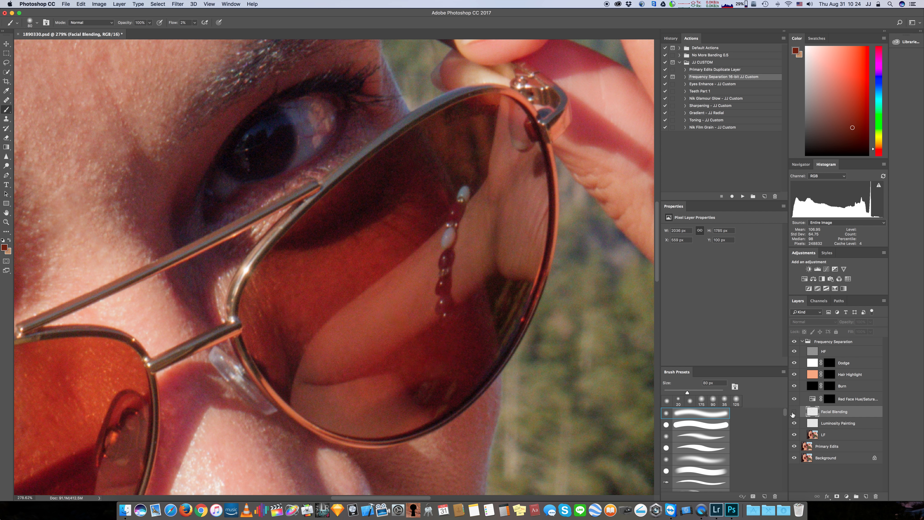
click(793, 411)
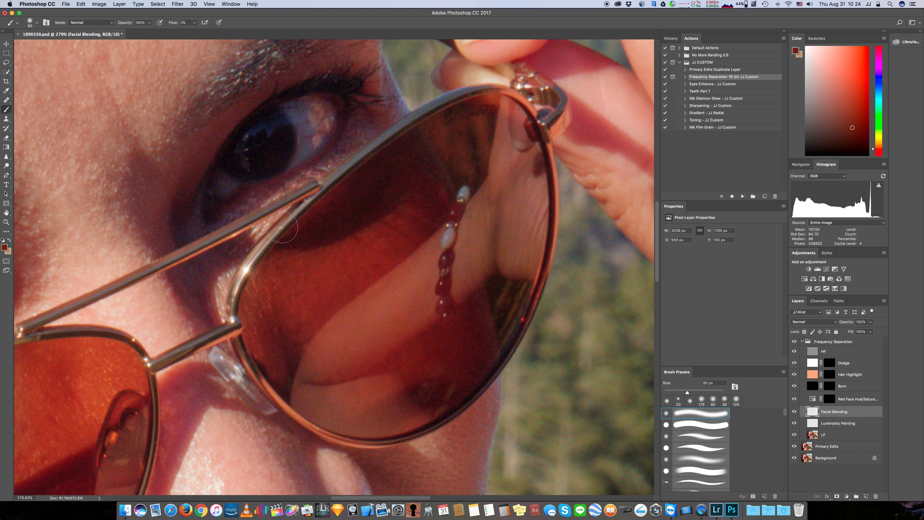
Blend the skin below the shaded eye's inner corner, just above the glasses' top bar, with a 25 px brush and a sampled dark tone.
scroll(285, 231, left, 5)
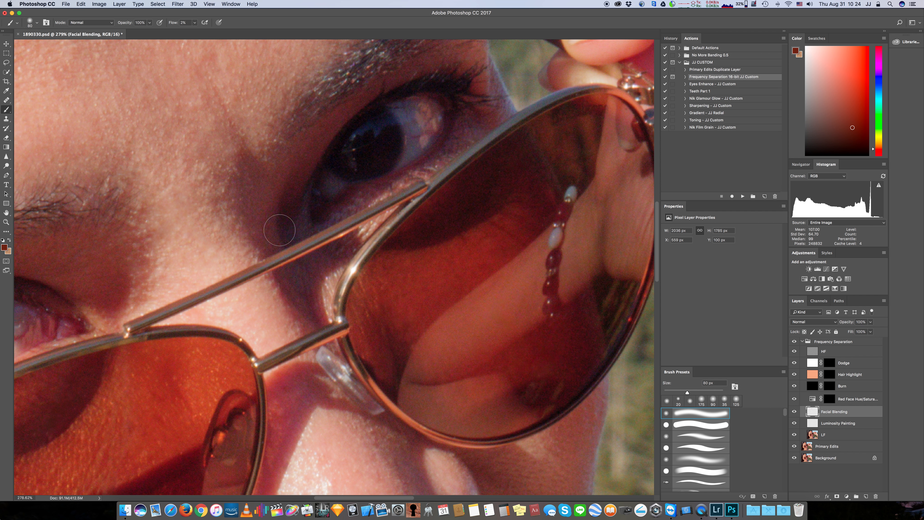
scroll(315, 215, left, 1)
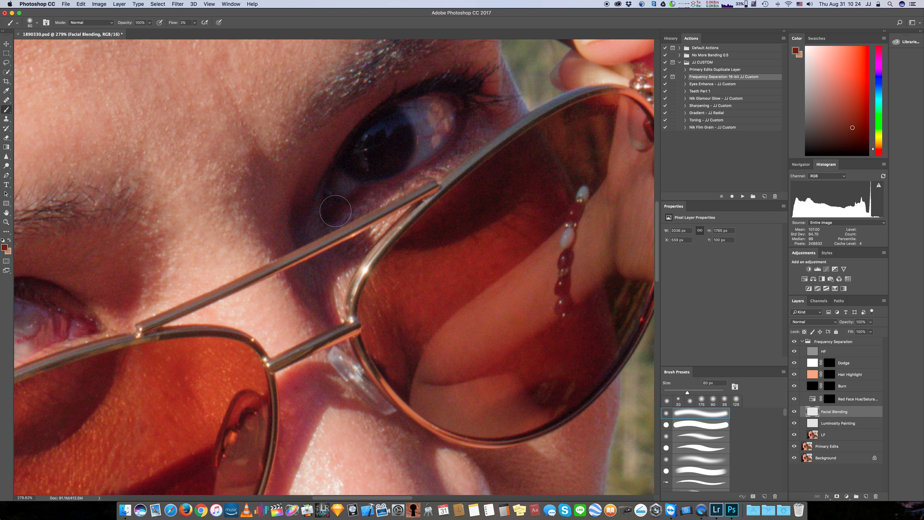
key(bracketleft)
key(bracketleft)
key(bracketleft)
key(bracketleft)
key(bracketleft)
key(bracketleft)
key(bracketleft)
alt+click(314, 222)
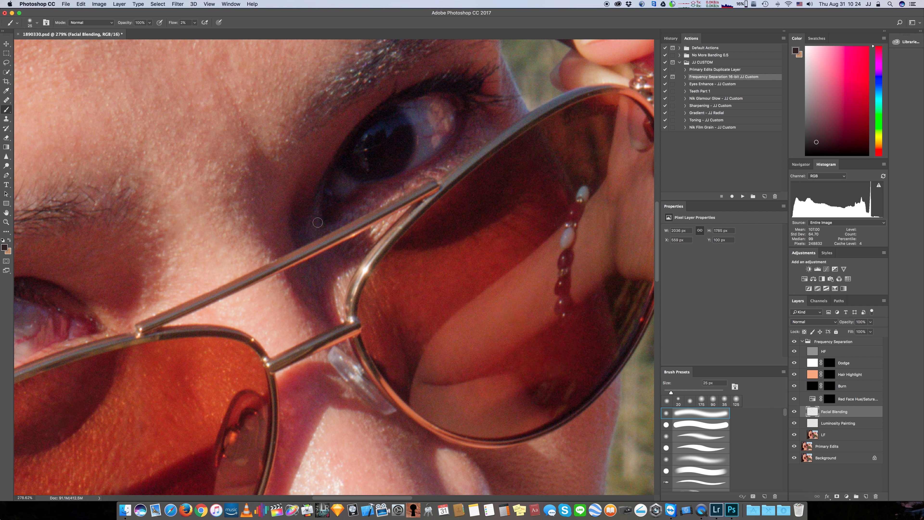
mouse_move(324, 220)
mouse_down()
mouse_move(352, 205)
mouse_move(326, 211)
mouse_move(366, 194)
mouse_move(341, 208)
mouse_up()
Even out the shadow between the nose bridge and the shaded eye with a 40 px brush and resampled tones, and compare the layer's effect.
scroll(285, 252, left, 10)
scroll(285, 252, up, 2)
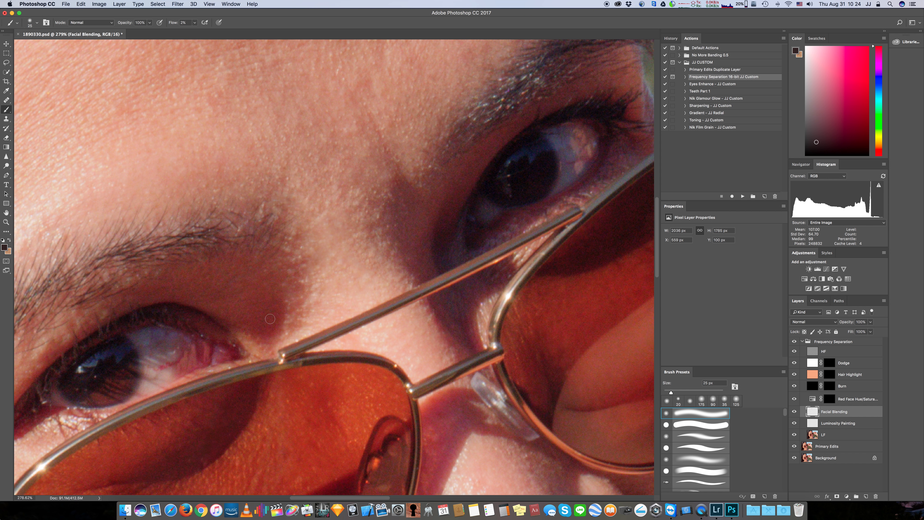
alt+click(424, 259)
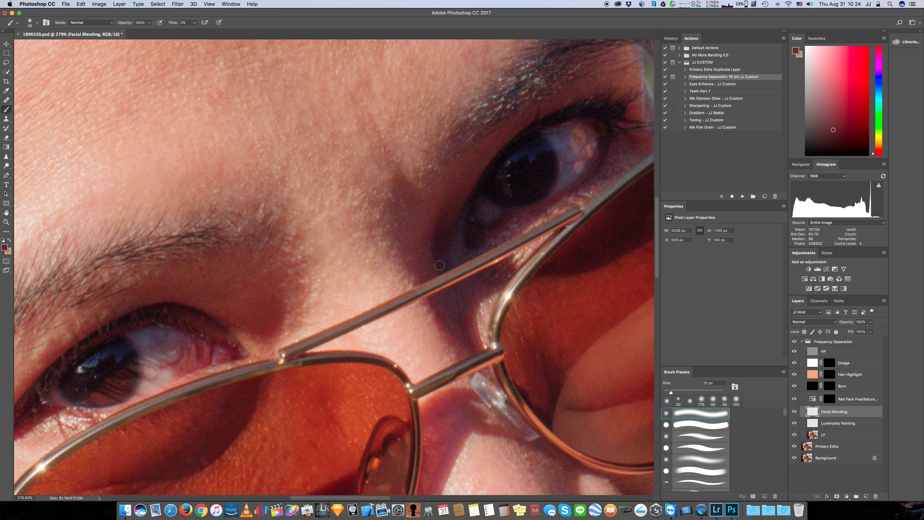
key(bracketright)
drag(440, 264, 442, 181)
alt+click(456, 201)
drag(456, 214, 452, 257)
drag(457, 200, 437, 263)
click(797, 411)
click(797, 411)
Blend the bluish shadow between the nose tip and nostril with a 40 px brush and resampled tones, and compare the layer's effect.
scroll(311, 272, down, 8)
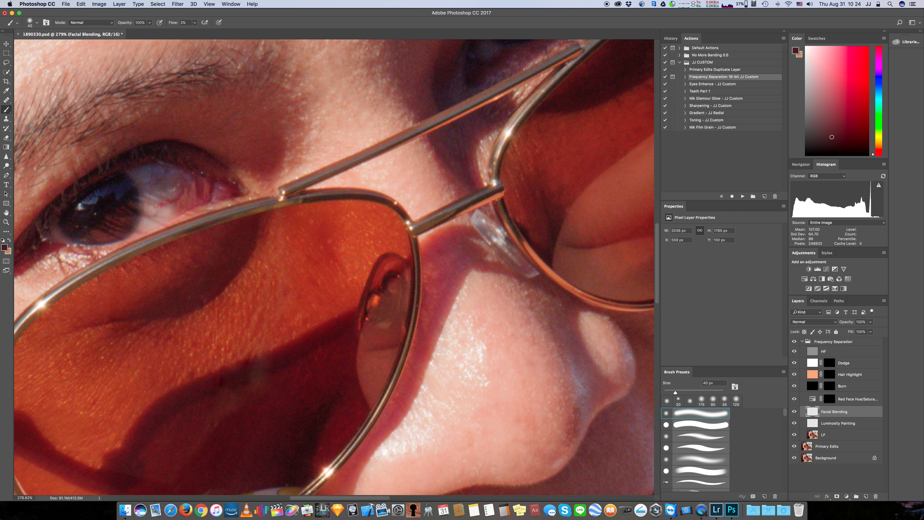
scroll(478, 306, right, 6)
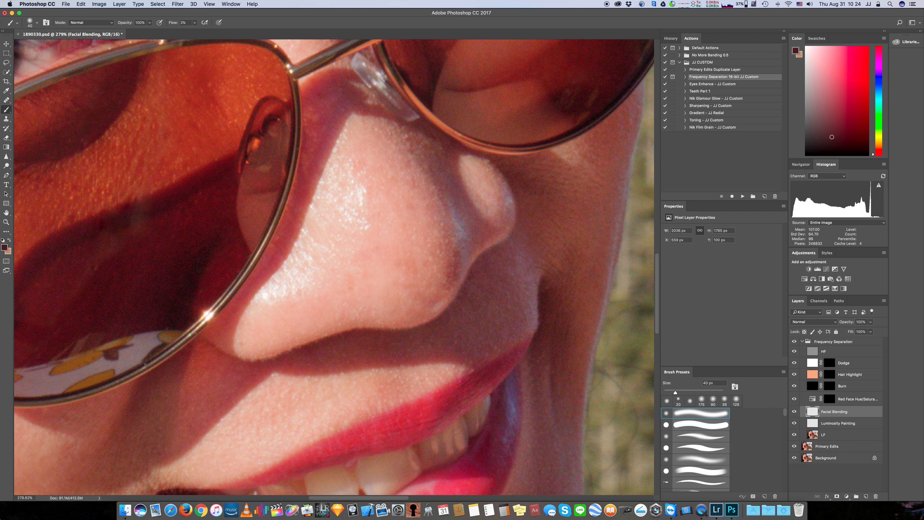
alt+click(437, 275)
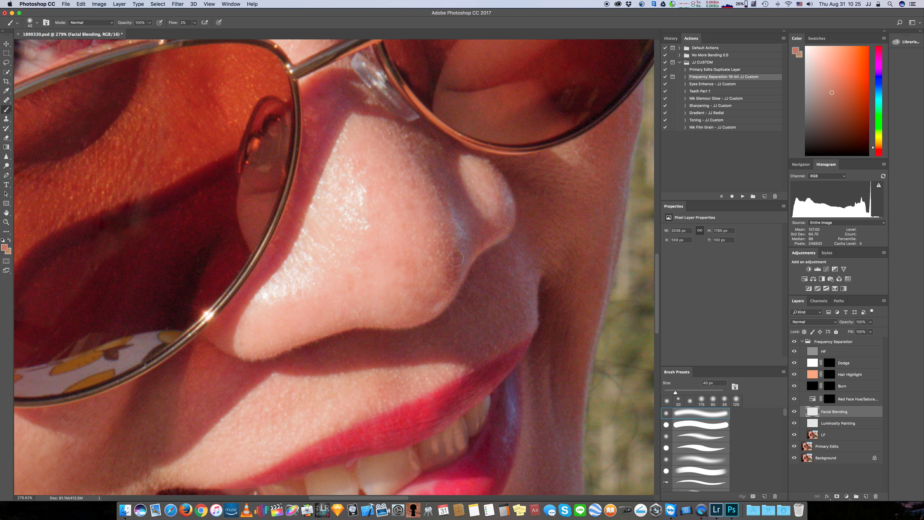
alt+click(437, 275)
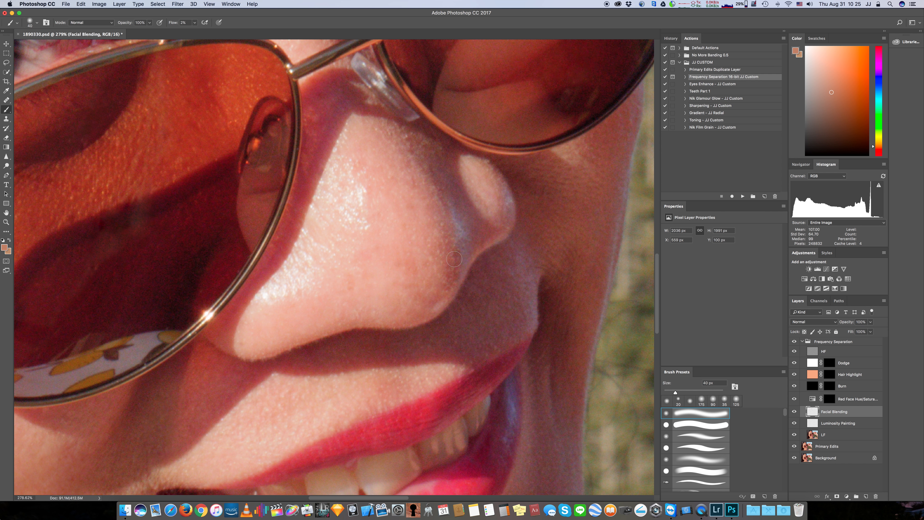
alt+click(460, 270)
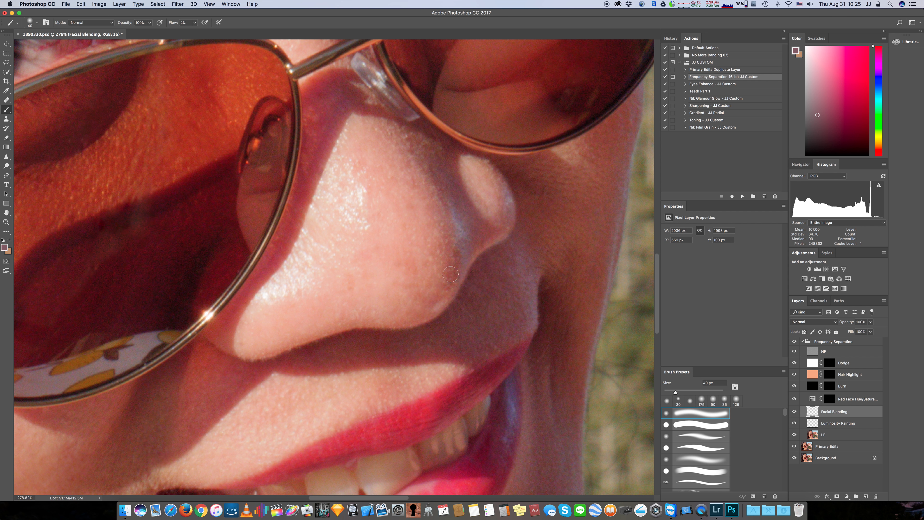
alt+click(471, 229)
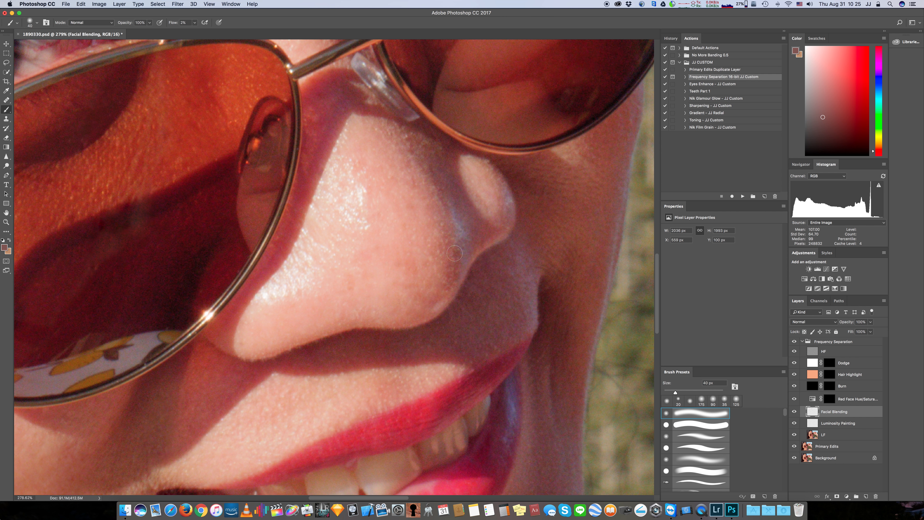
alt+click(442, 272)
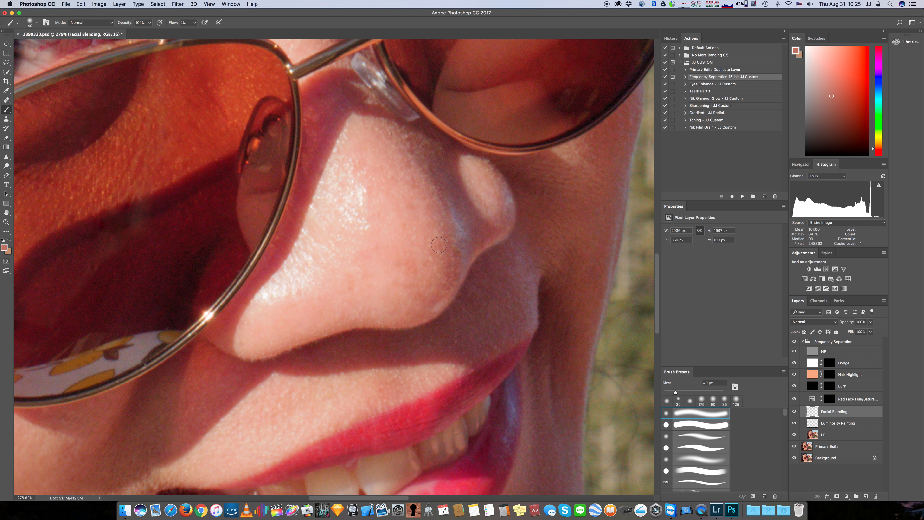
alt+click(431, 246)
key(super+0)
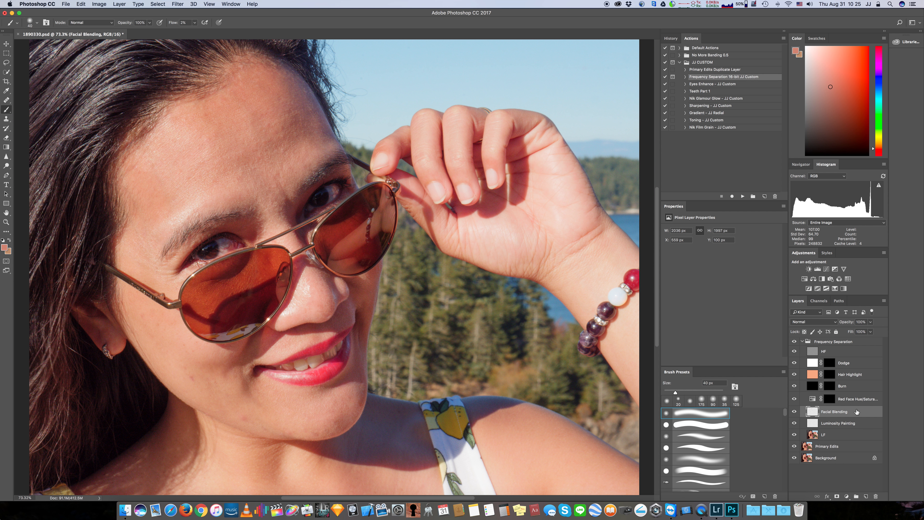
click(795, 412)
click(794, 412)
Even out the dark blotch near the chin's shaded edge with a 40 px brush and repeatedly sampled skin tones.
scroll(363, 406, up, 5)
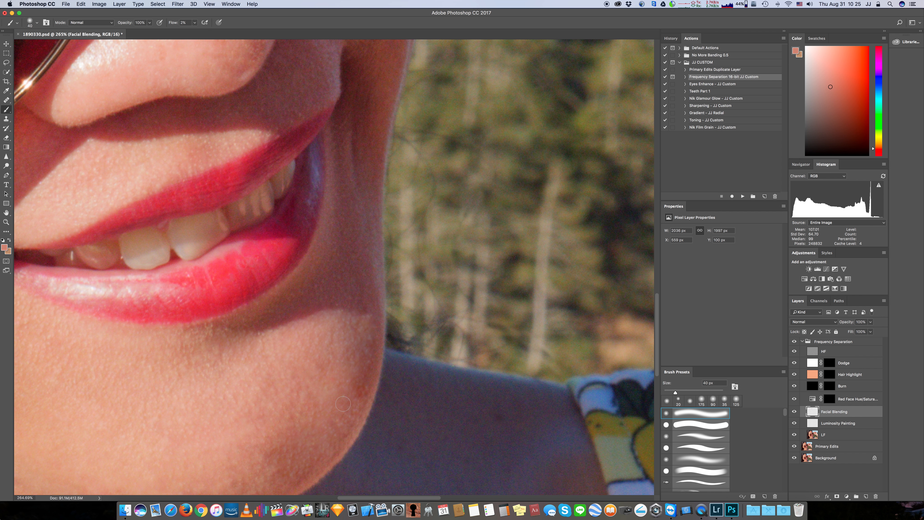
alt+click(349, 394)
scroll(388, 395, left, 3)
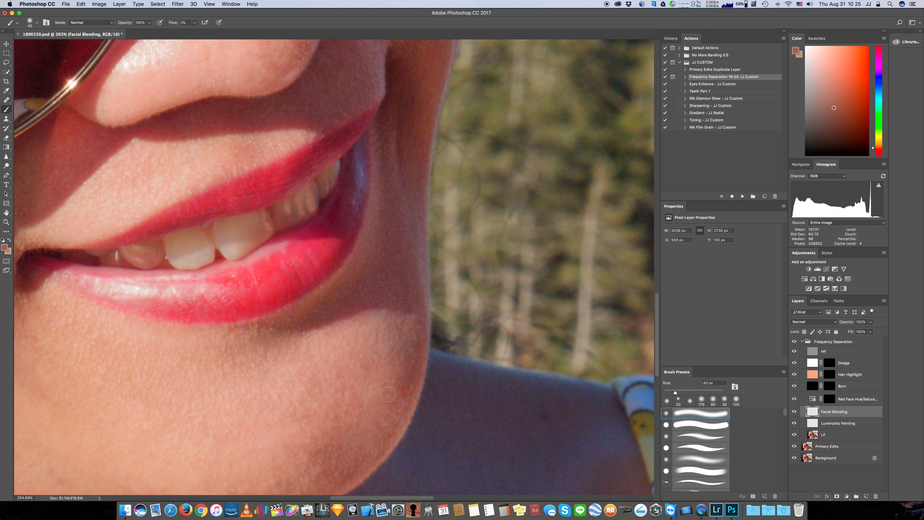
alt+click(396, 393)
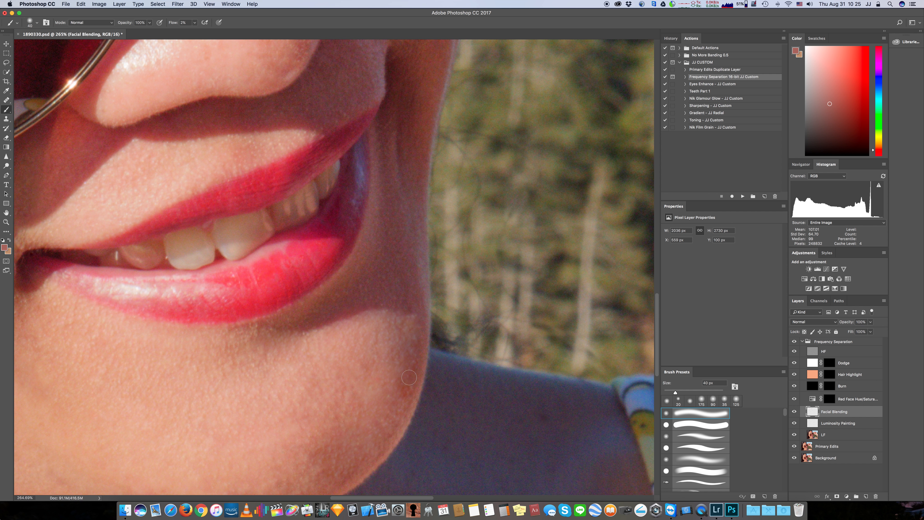
alt+click(416, 377)
drag(409, 389, 417, 359)
Compare the Facial Blending layer's effect and resample nearby tones to refine the chin's shaded side.
scroll(353, 390, down, 3)
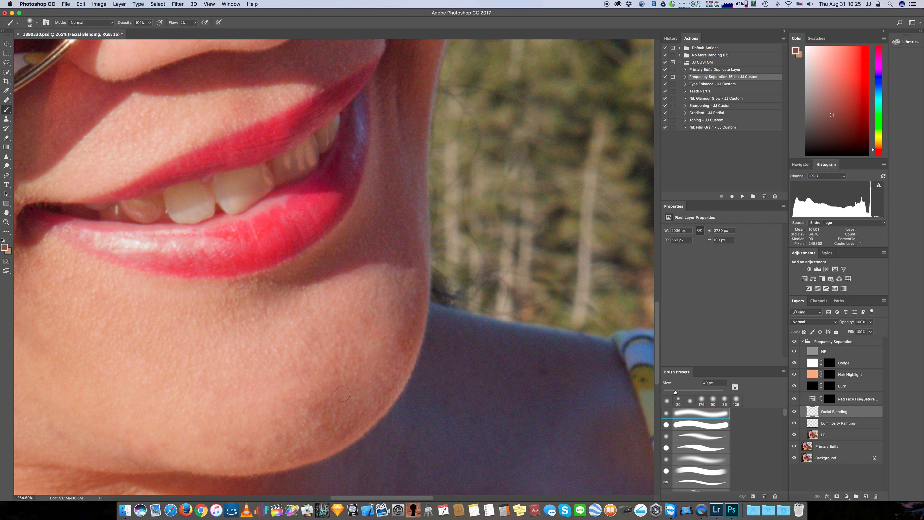
scroll(331, 409, down, 1)
scroll(329, 409, left, 1)
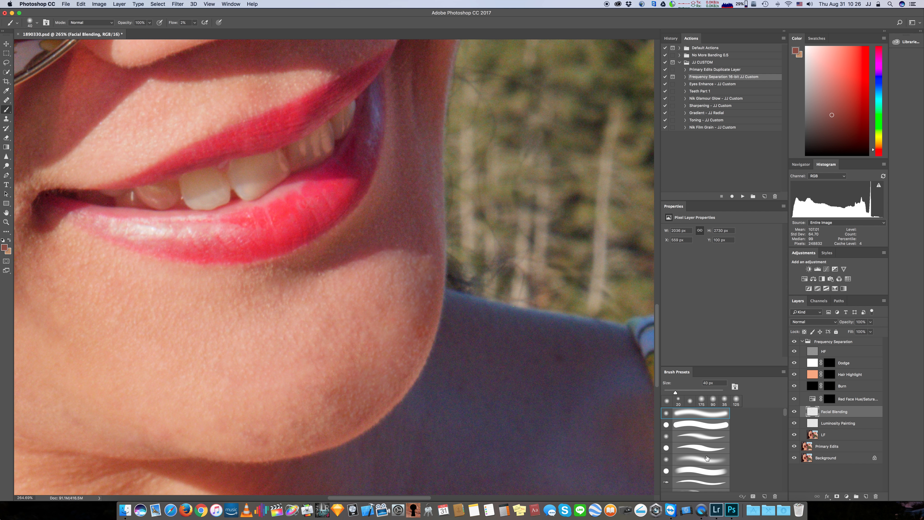
click(794, 412)
alt+click(414, 335)
alt+click(418, 317)
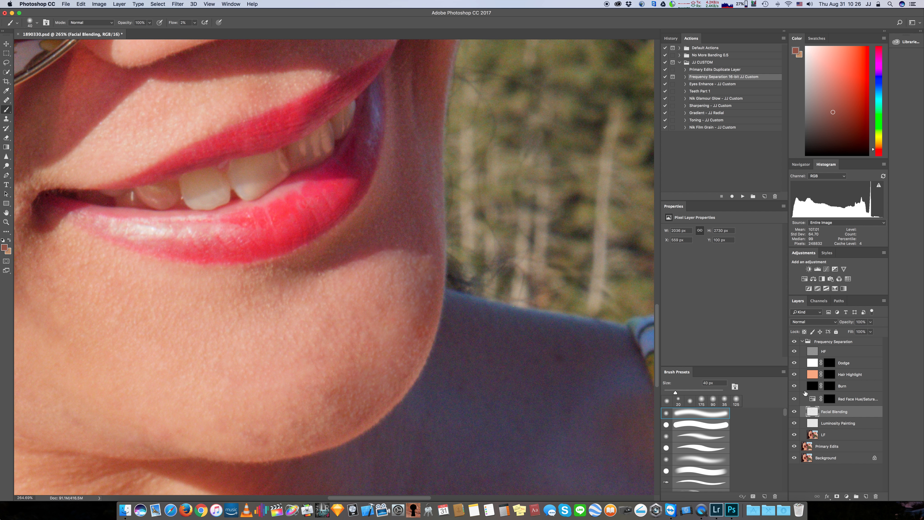
Erase some of the painted blending along the chin's shaded side with a smaller Eraser and an adjusted flow.
click(6, 139)
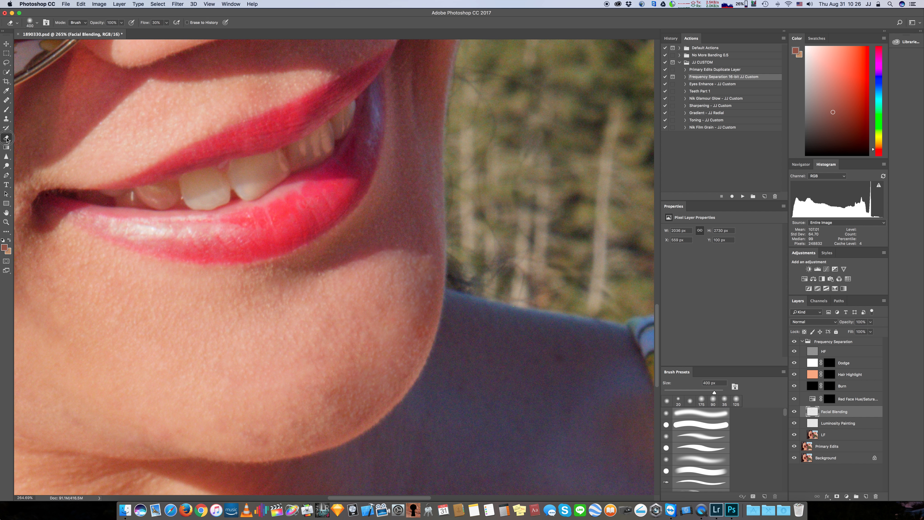
click(167, 23)
drag(166, 31, 192, 31)
key(bracketleft)
key(bracketleft)
key(bracketleft)
key(bracketleft)
key(bracketleft)
key(bracketleft)
drag(427, 283, 417, 342)
Repaint the chin's shaded edge with a 40 px brush using freshly sampled skin tones.
click(7, 111)
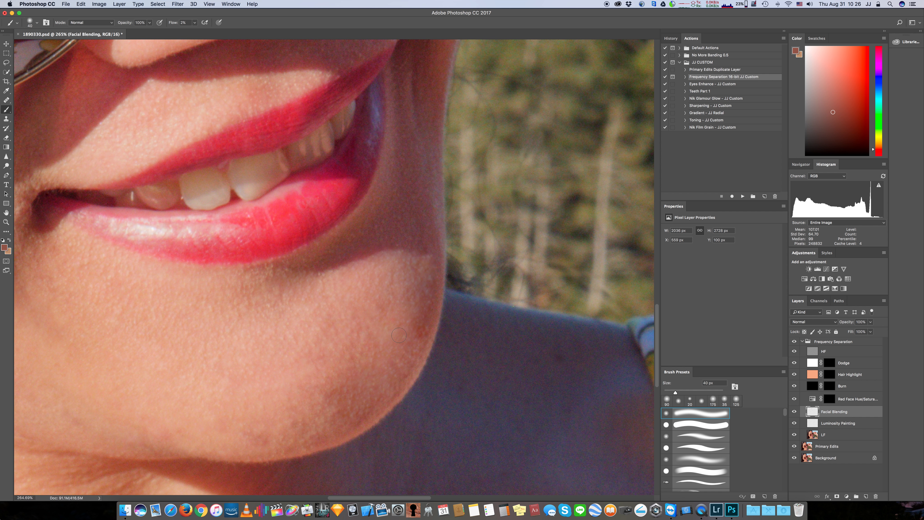
alt+click(410, 332)
drag(429, 320, 429, 325)
alt+click(432, 314)
alt+click(407, 341)
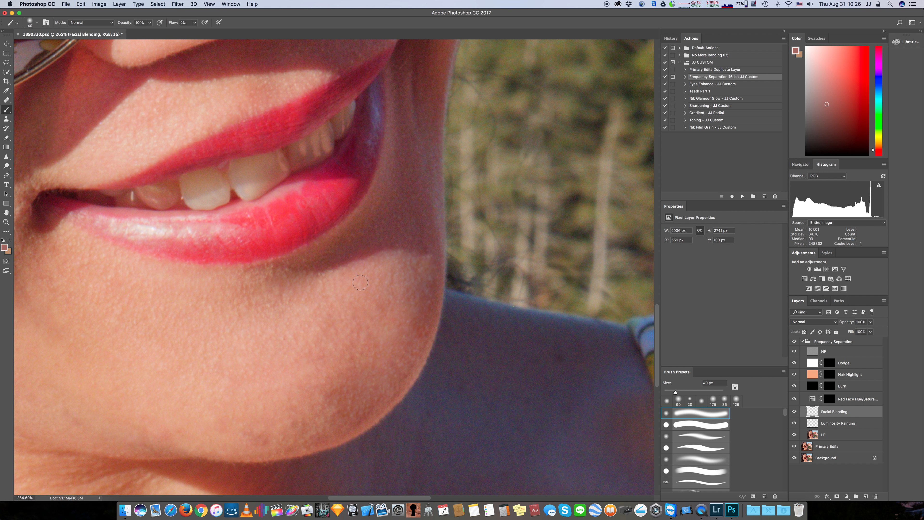
Smooth the middle of the chin with an 80 px brush and a sampled lighter tone, and compare the layer's effect.
alt+click(370, 271)
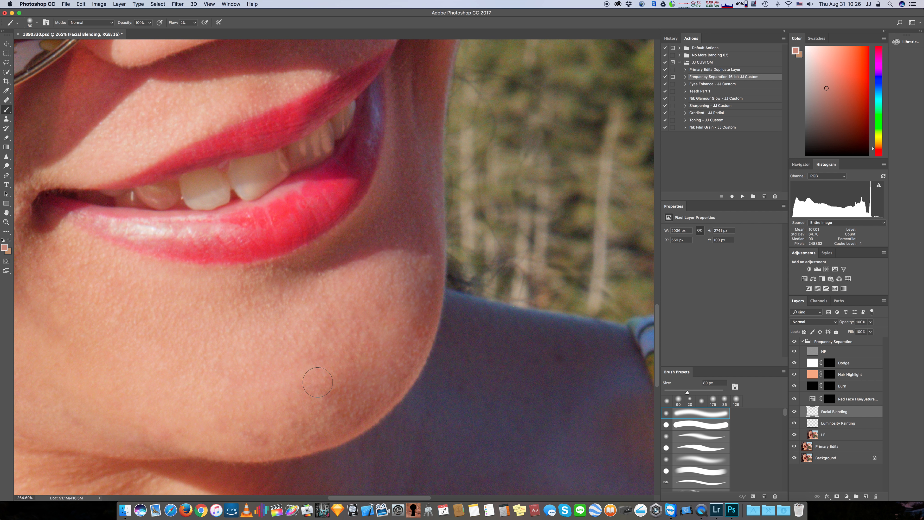
click(794, 411)
click(794, 412)
Blend the dark spots along the chin's lower edge with a 60 px brush and a sampled skin tone.
scroll(277, 356, left, 5)
key(bracketleft)
key(bracketleft)
alt+click(368, 418)
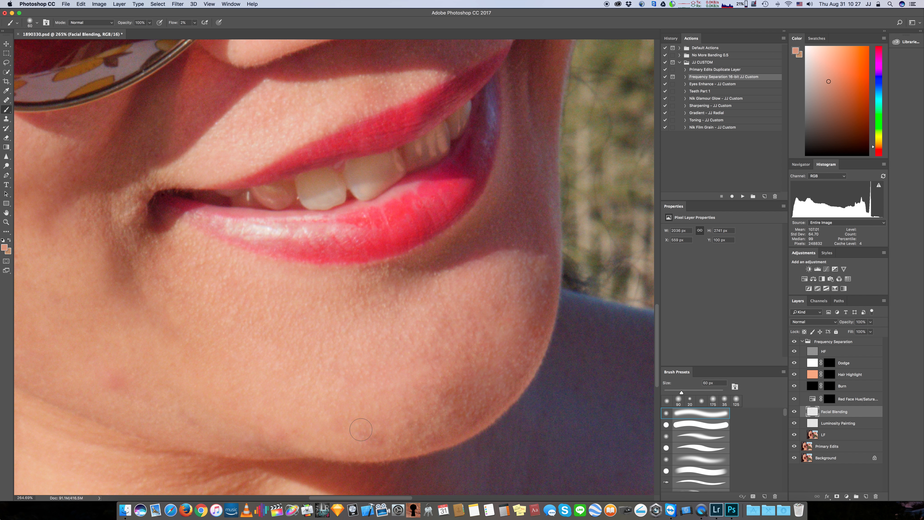
alt+click(369, 418)
drag(382, 439, 403, 440)
Even out the darker patches between the chin's underside and the jawline with a 60 px brush and resampled tones.
alt+click(308, 431)
mouse_move(307, 432)
mouse_down()
mouse_move(279, 436)
mouse_move(283, 423)
mouse_up()
alt+click(284, 423)
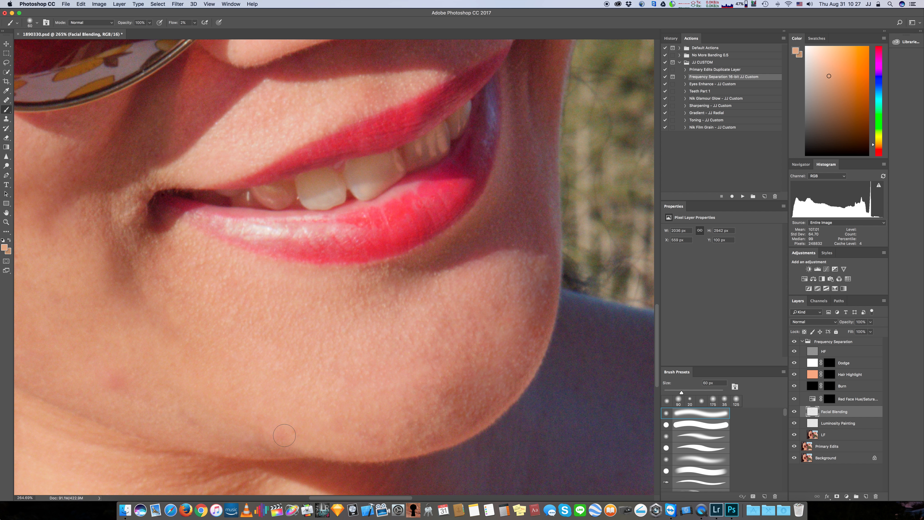
alt+click(284, 420)
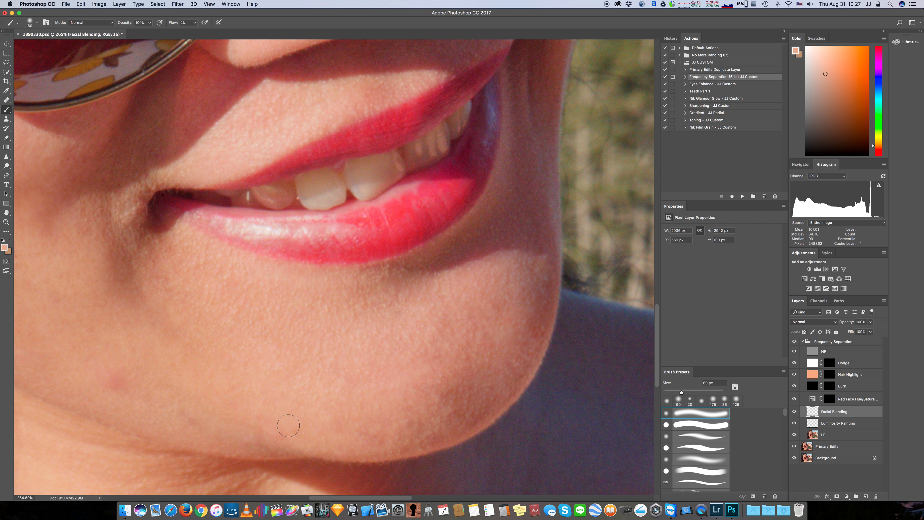
mouse_move(299, 432)
mouse_down()
mouse_move(283, 436)
mouse_move(329, 447)
mouse_up()
alt+click(370, 418)
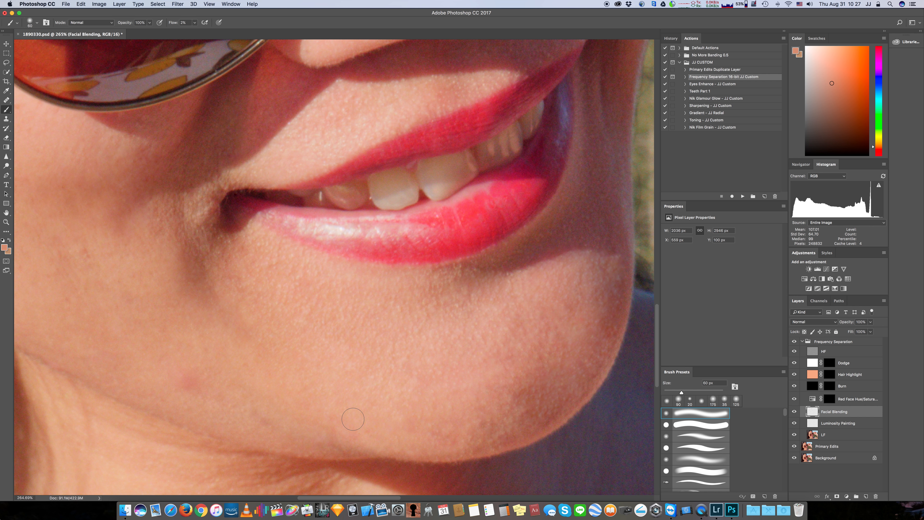
Blend the reddish spot on the jaw below the mouth corner with a 60 px brush and sampled surrounding tones.
scroll(353, 419, left, 8)
alt+click(264, 364)
drag(269, 385, 280, 385)
alt+click(266, 367)
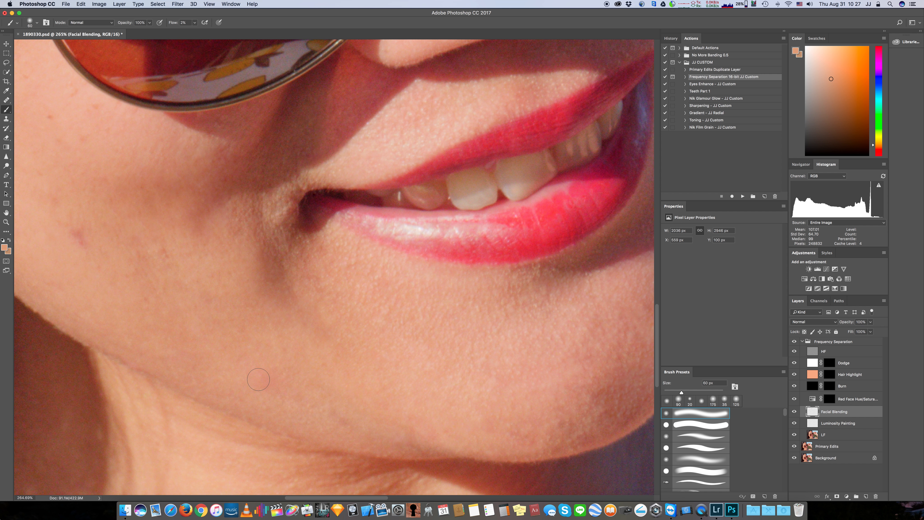
alt+click(342, 403)
Blend the red spot on the lower cheek using sampled surrounding tones, and compare the layer's effect.
scroll(228, 342, up, 5)
scroll(228, 342, left, 5)
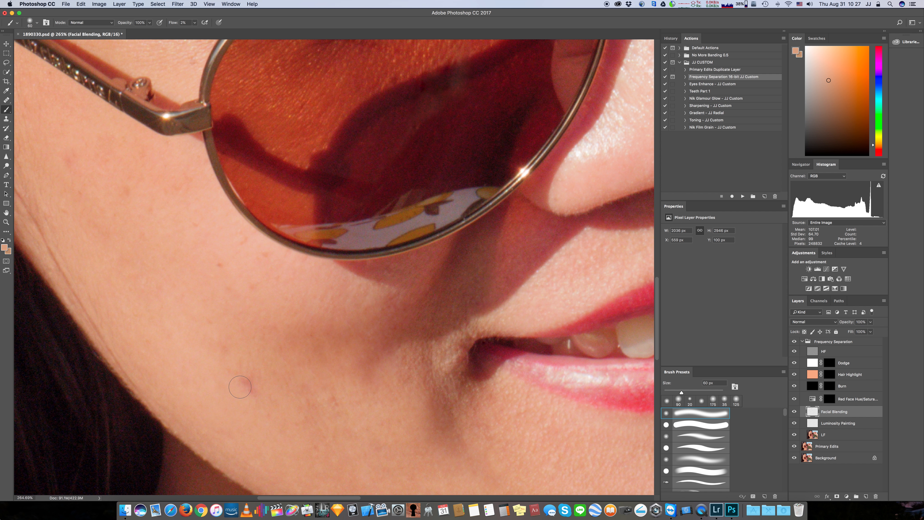
scroll(238, 386, down, 2)
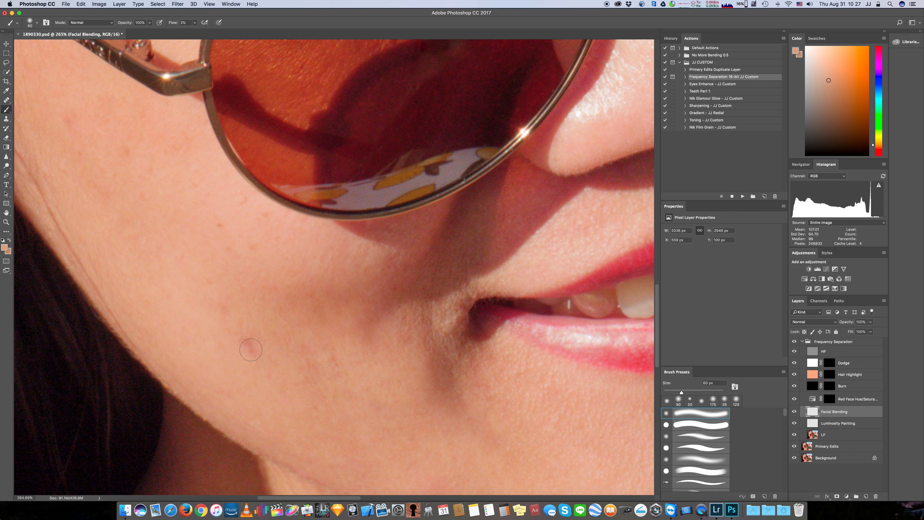
alt+click(233, 365)
drag(248, 363, 246, 339)
alt+click(267, 348)
alt+click(258, 352)
click(794, 411)
click(794, 412)
Heal the same cheek spot's texture on the HF layer with the Healing Brush and a nearby skin sample.
click(815, 353)
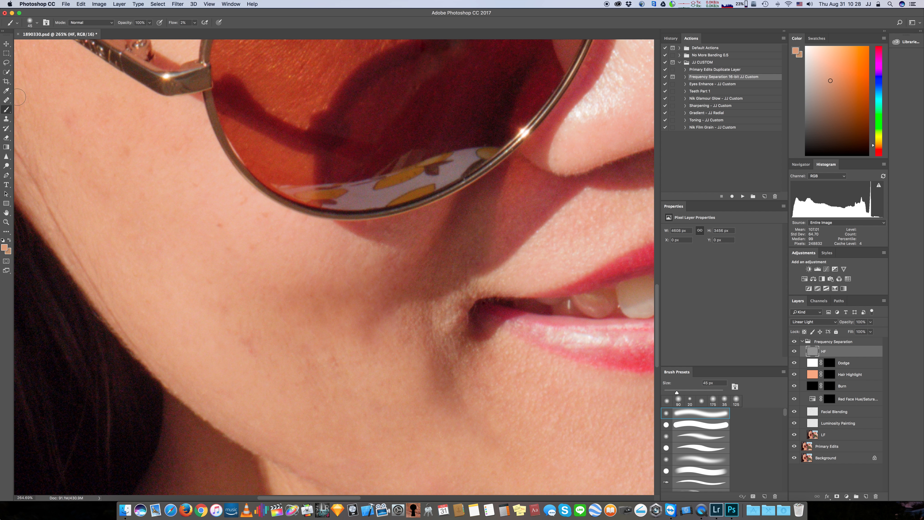
click(7, 100)
alt+click(242, 357)
click(250, 353)
click(421, 363)
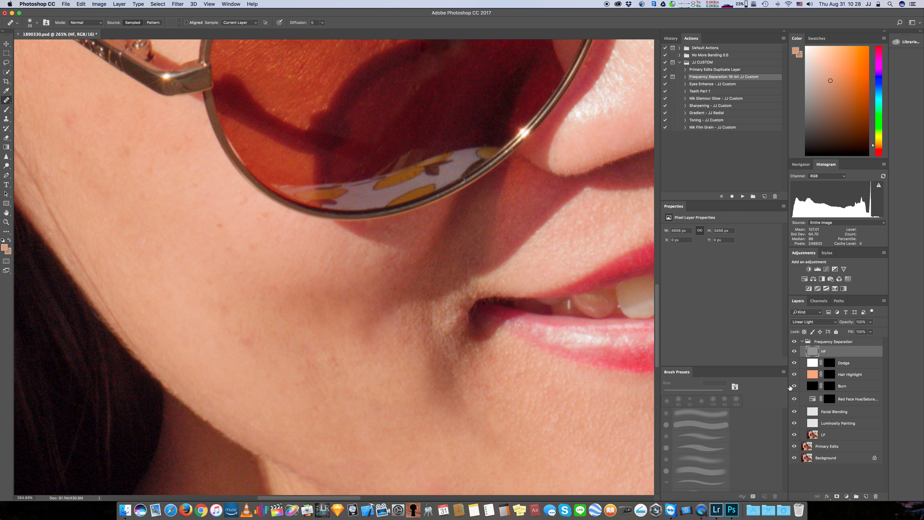
Even out the blotches on the lower cheek on the Facial Blending layer with a 45 px brush and resampled tones.
click(813, 416)
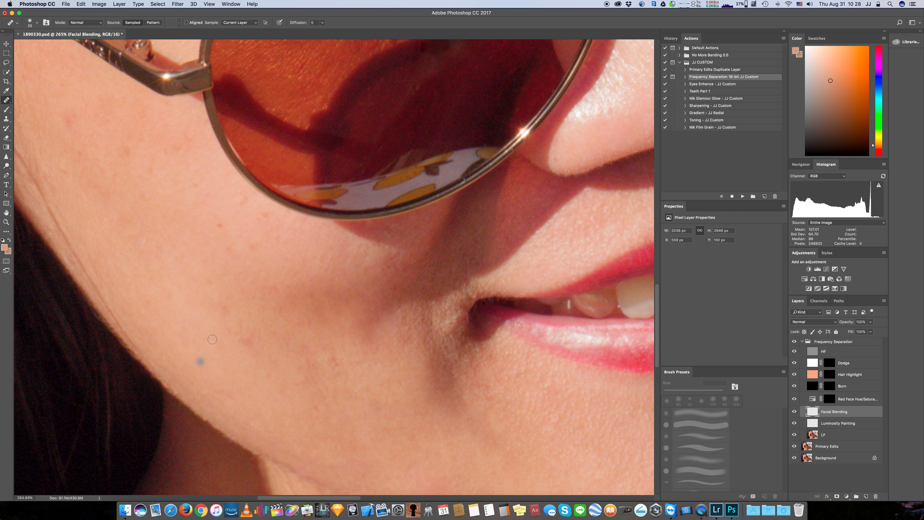
click(7, 109)
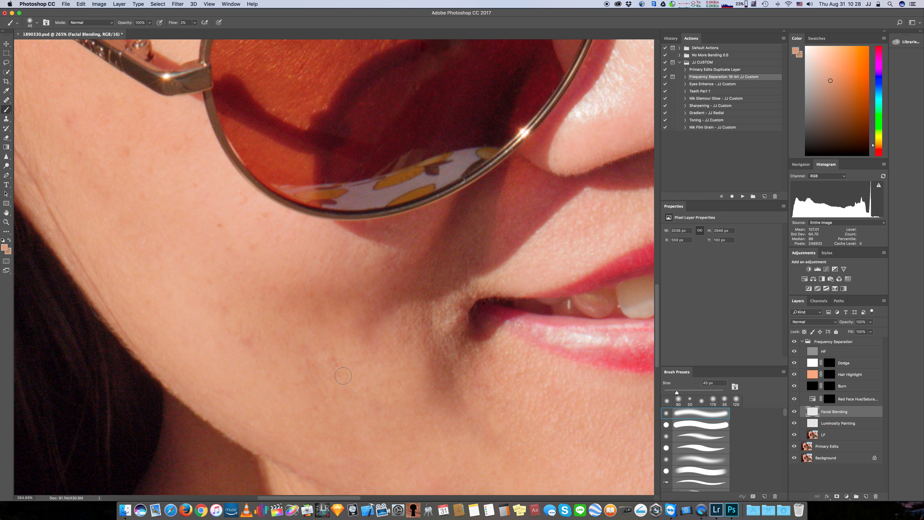
alt+click(345, 363)
alt+click(338, 353)
mouse_move(333, 362)
mouse_down()
mouse_move(317, 356)
mouse_move(339, 364)
mouse_move(348, 348)
mouse_up()
alt+click(321, 362)
Soften the shadow between the lens rim and the mouth corner with a 40 px brush and tones sampled around it.
alt+click(403, 231)
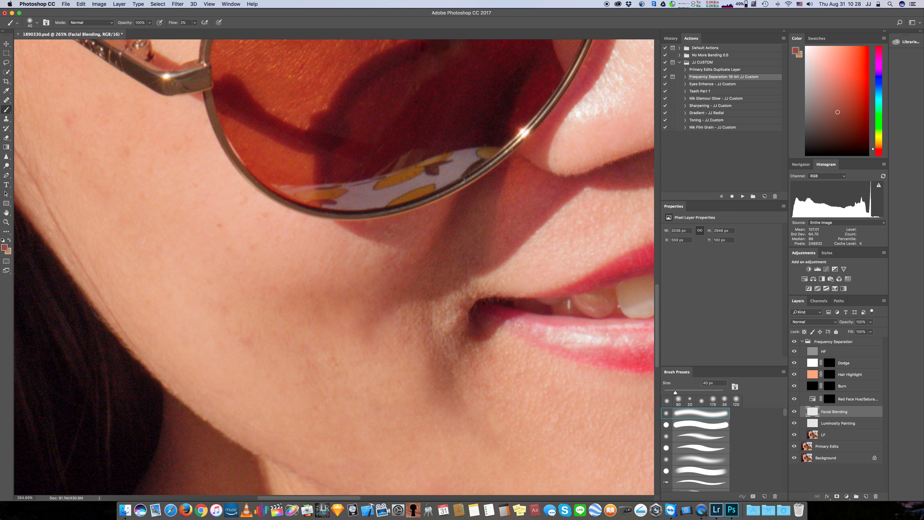
scroll(456, 281, right, 2)
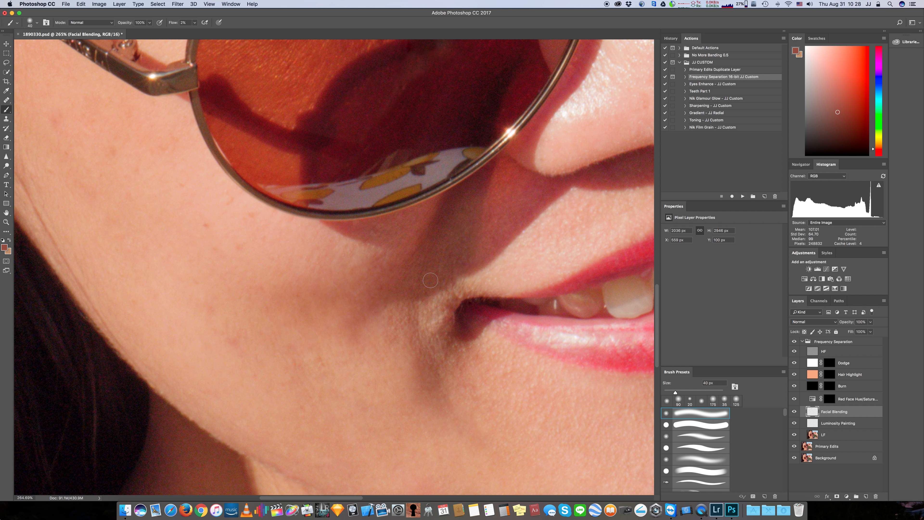
alt+click(406, 287)
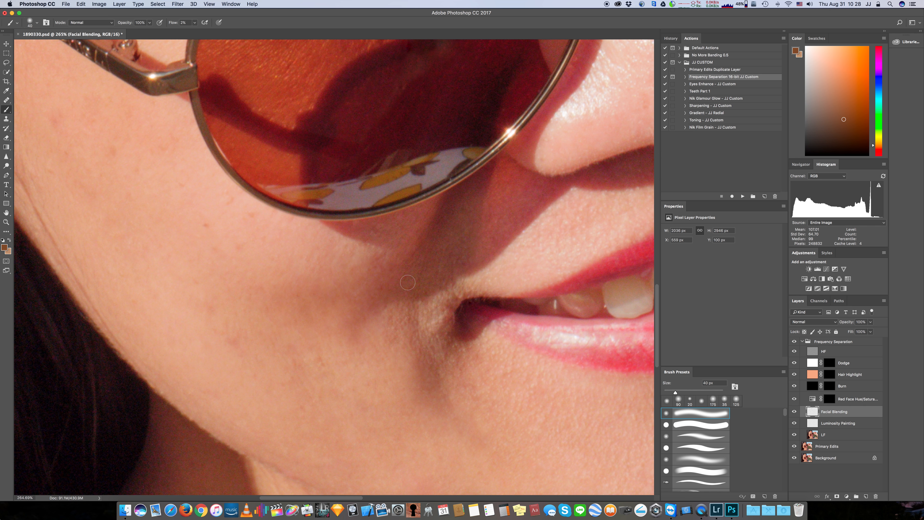
alt+click(471, 255)
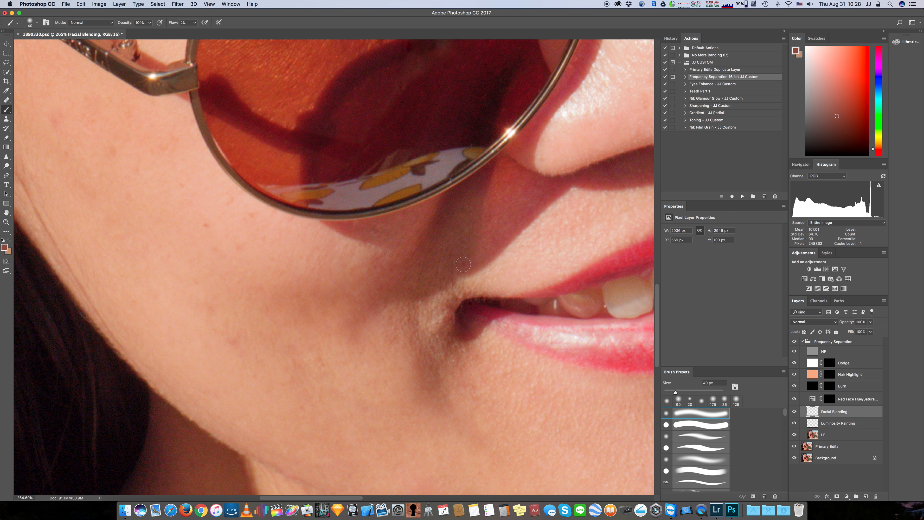
Blend the uneven skin on the upper cheek below the glasses' temple arm with a 40 px brush and a sampled light tone.
scroll(269, 262, left, 2)
scroll(261, 263, up, 5)
scroll(261, 262, left, 2)
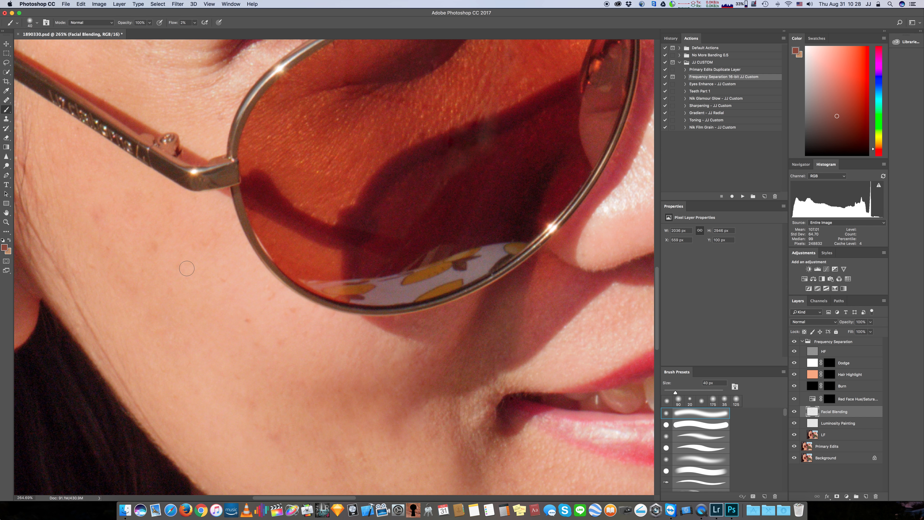
scroll(187, 268, left, 4)
scroll(187, 268, up, 1)
alt+click(187, 228)
mouse_move(181, 232)
mouse_down()
mouse_move(168, 225)
mouse_move(174, 230)
mouse_move(163, 237)
mouse_up()
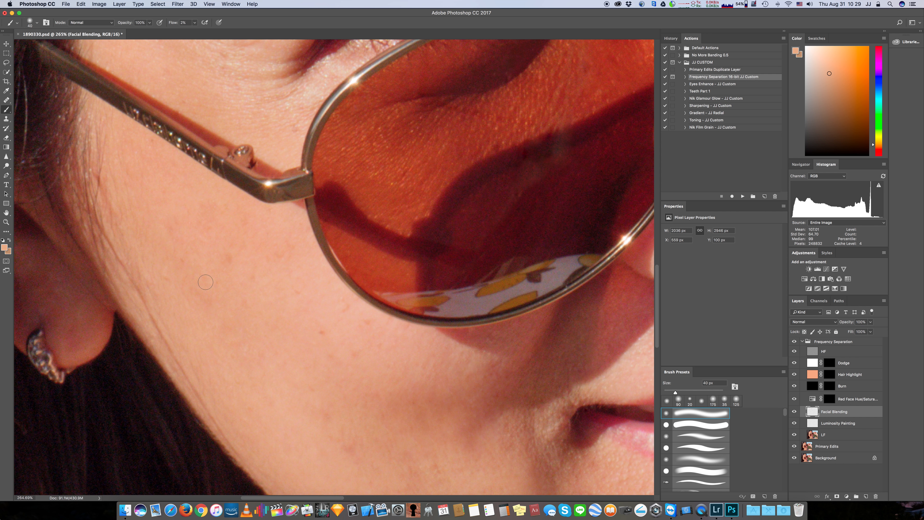
Even out the skin on the cheek below the glasses' temple arm and on the temple beside the eyebrow with locally sampled tones.
alt+click(205, 281)
mouse_move(215, 266)
mouse_down()
mouse_move(212, 257)
mouse_move(231, 254)
mouse_up()
scroll(139, 163, up, 10)
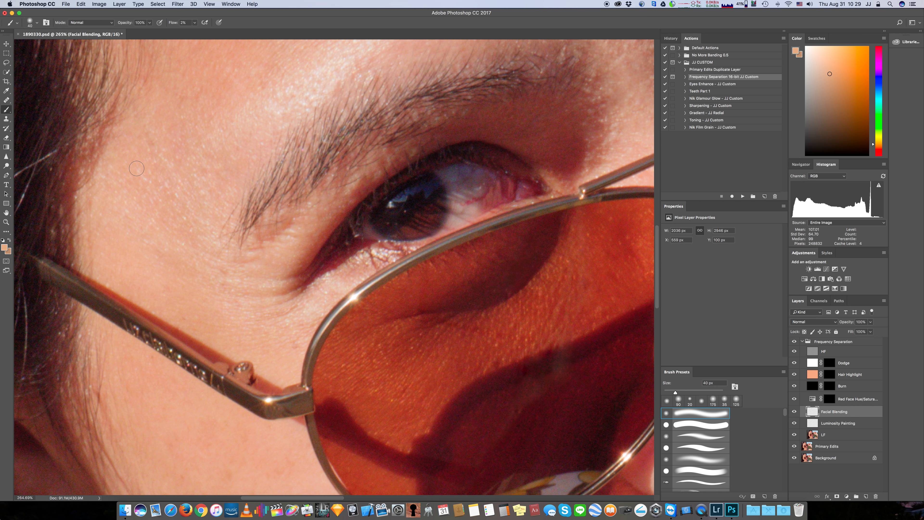
scroll(175, 208, up, 3)
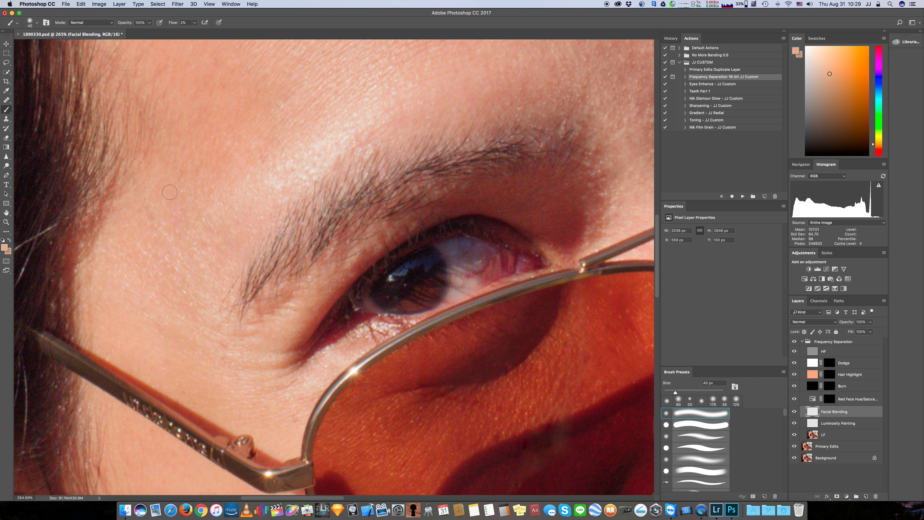
alt+click(161, 208)
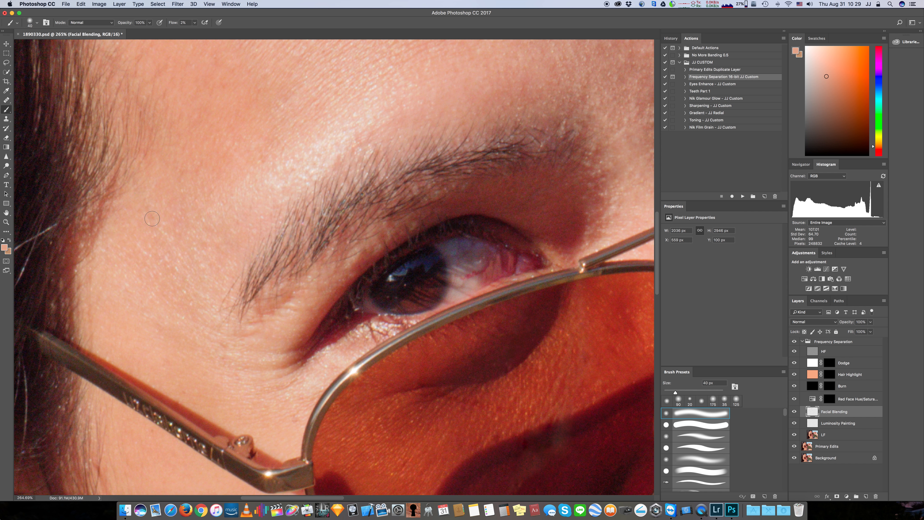
Blend the skin between the outer eye corner and the glasses' hinge with a 40 px brush and sampled light tones.
alt+click(214, 351)
drag(221, 347, 213, 341)
key(bracketleft)
key(bracketleft)
key(bracketleft)
key(bracketright)
key(bracketright)
key(bracketright)
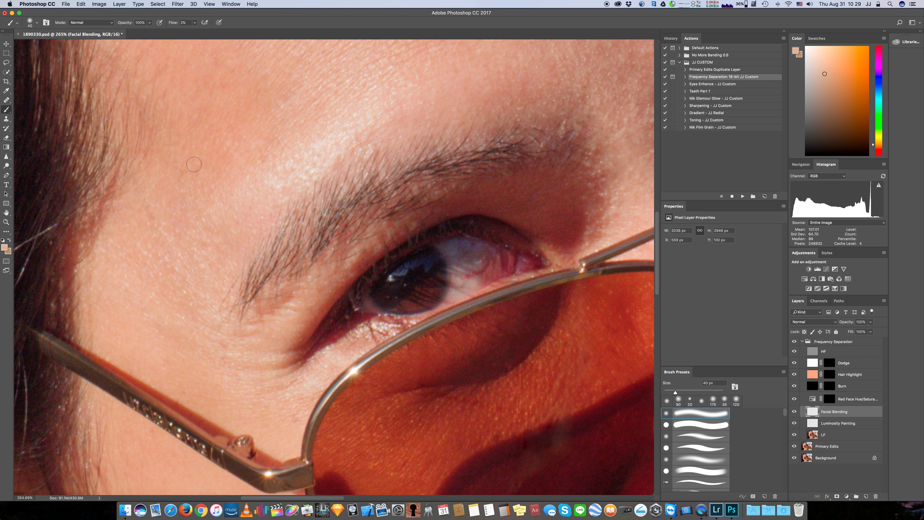
mouse_move(209, 340)
mouse_down()
mouse_move(219, 338)
mouse_move(225, 346)
mouse_move(214, 344)
mouse_move(232, 360)
mouse_move(216, 379)
mouse_move(231, 376)
mouse_up()
alt+click(288, 422)
drag(289, 421, 300, 412)
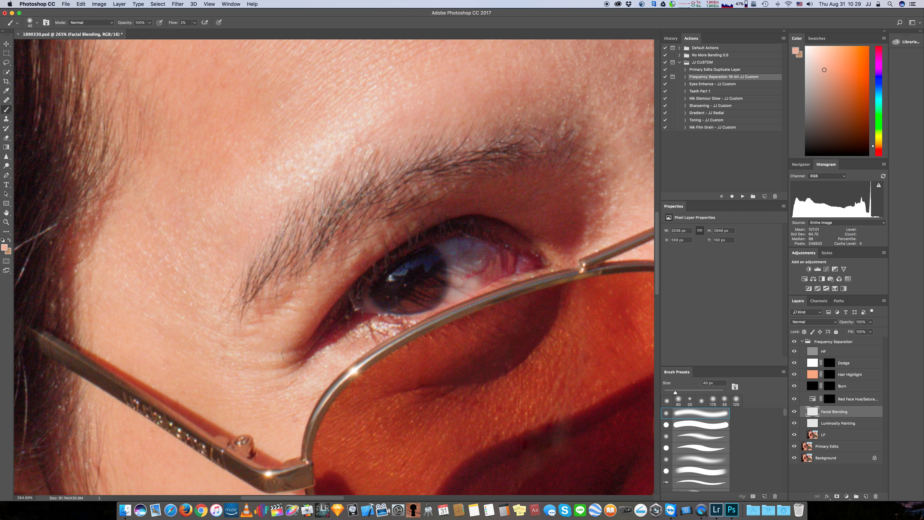
Compare the lens area with and without the Frequency Separation group, and soften the shadow's upper edge behind the lens with sampled reds.
scroll(457, 322, right, 5)
alt+click(390, 418)
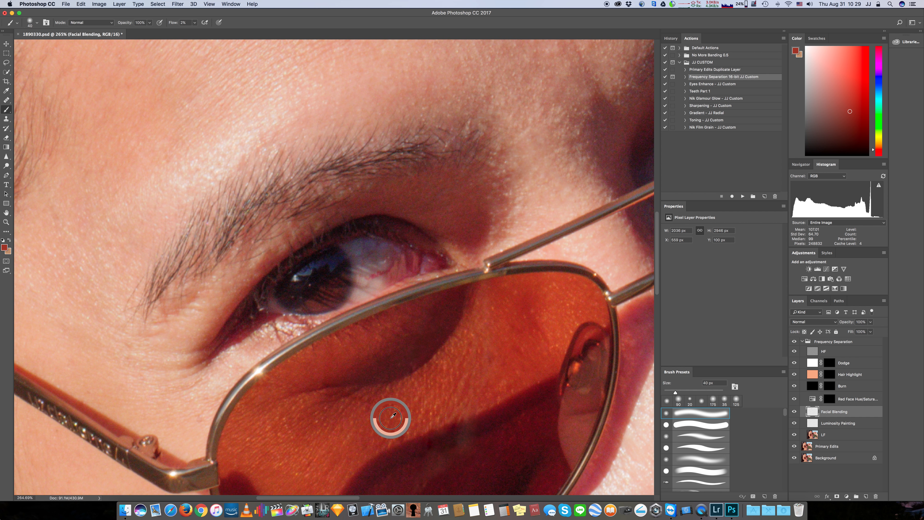
scroll(473, 401, down, 5)
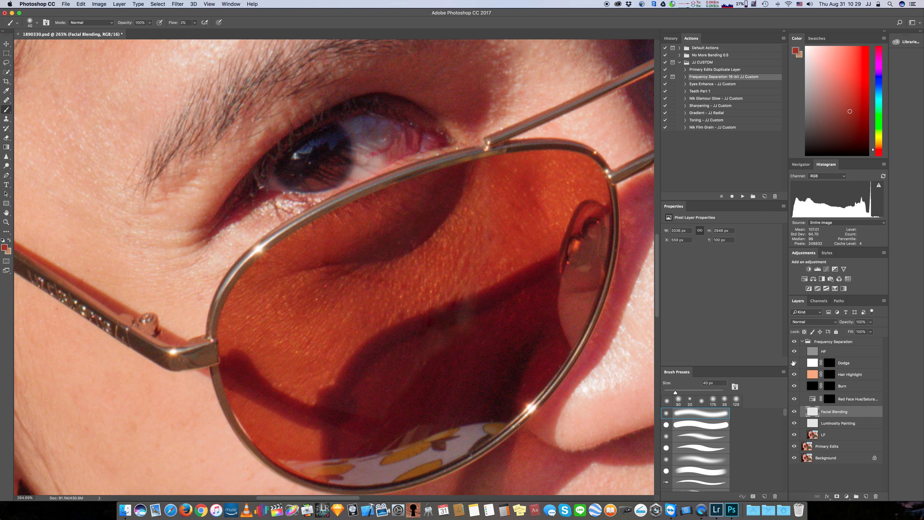
click(795, 341)
click(794, 341)
alt+click(447, 319)
drag(462, 312, 478, 322)
alt+click(487, 321)
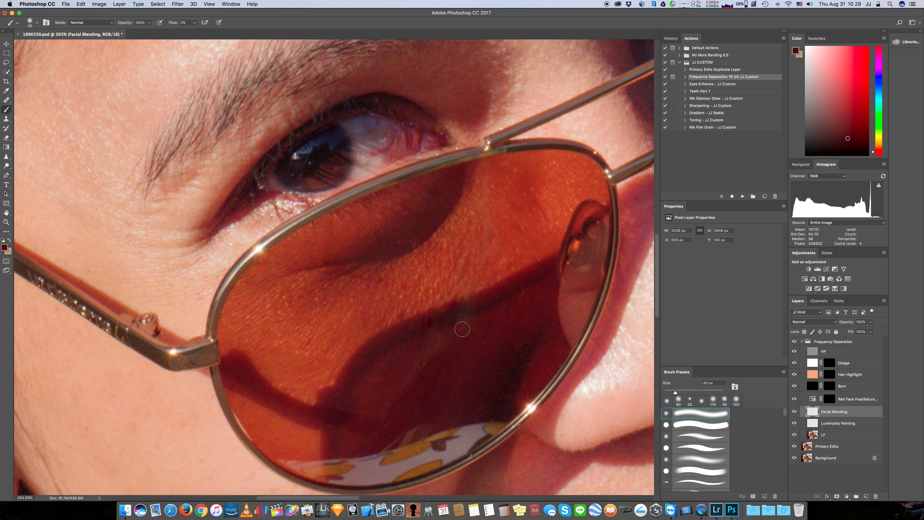
Smooth the dark shadow in the middle of the lens with repeatedly resampled dark reds at 2% flow.
alt+click(458, 351)
mouse_move(455, 340)
mouse_down()
mouse_move(446, 345)
mouse_move(463, 360)
mouse_move(429, 344)
mouse_move(395, 395)
mouse_up()
alt+click(402, 358)
alt+click(399, 366)
alt+click(377, 387)
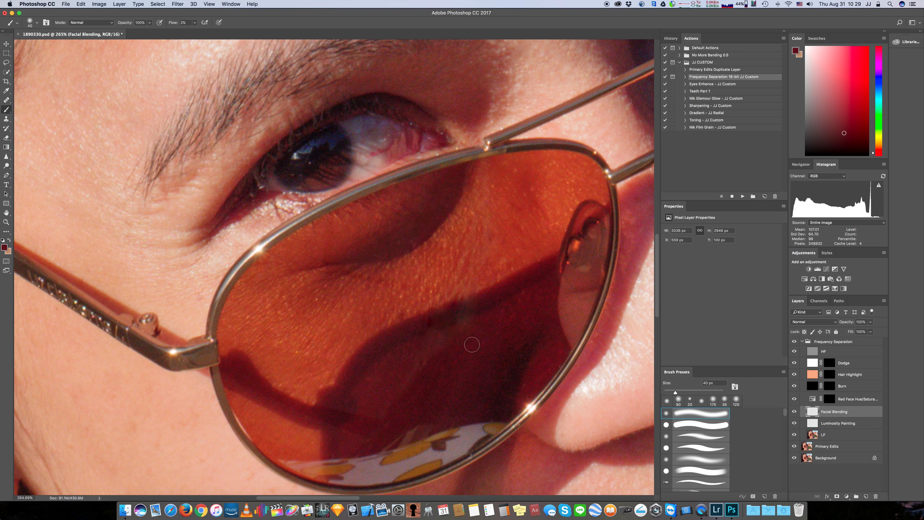
alt+click(445, 319)
mouse_move(445, 321)
mouse_down()
mouse_move(477, 303)
mouse_move(471, 309)
mouse_up()
alt+click(422, 346)
Set the brush flow to 30% and rebuild the shadow's upper edge behind the lens with resampled dark and light reds.
mouse_move(195, 25)
mouse_down()
mouse_move(217, 35)
mouse_move(204, 36)
mouse_up()
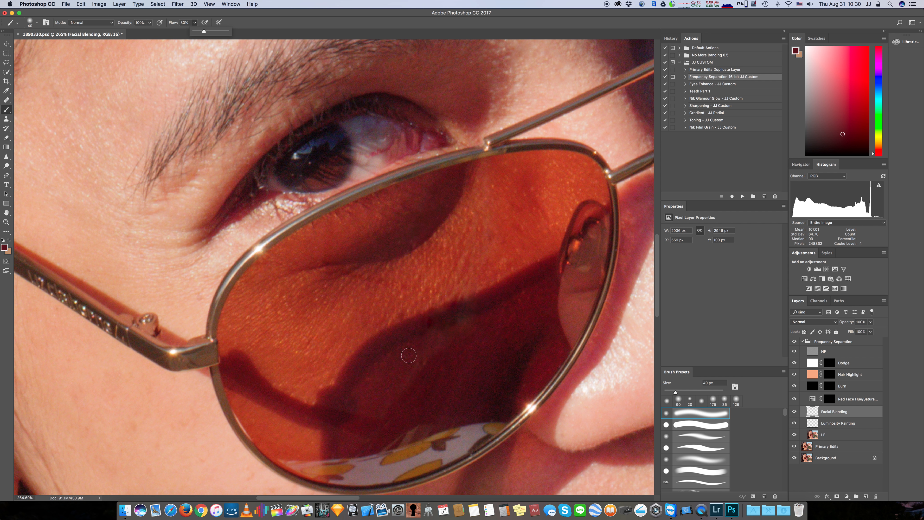
alt+click(404, 358)
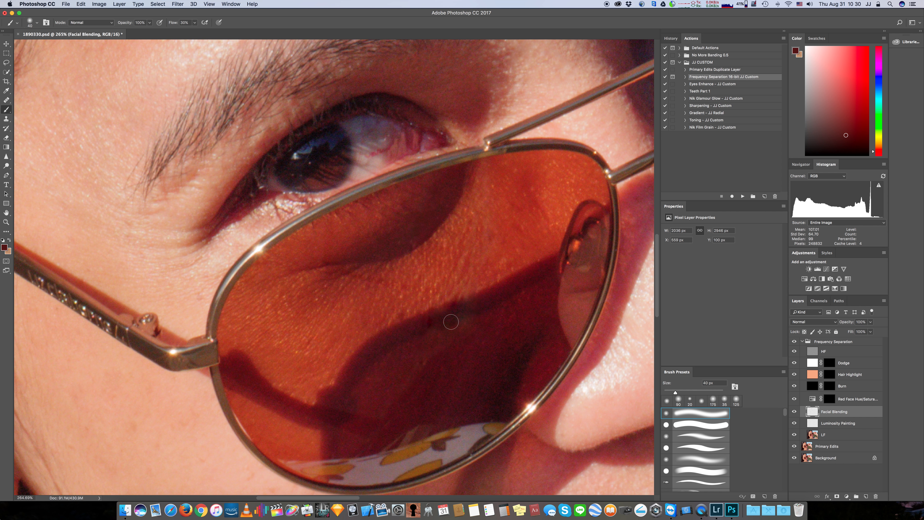
alt+click(448, 323)
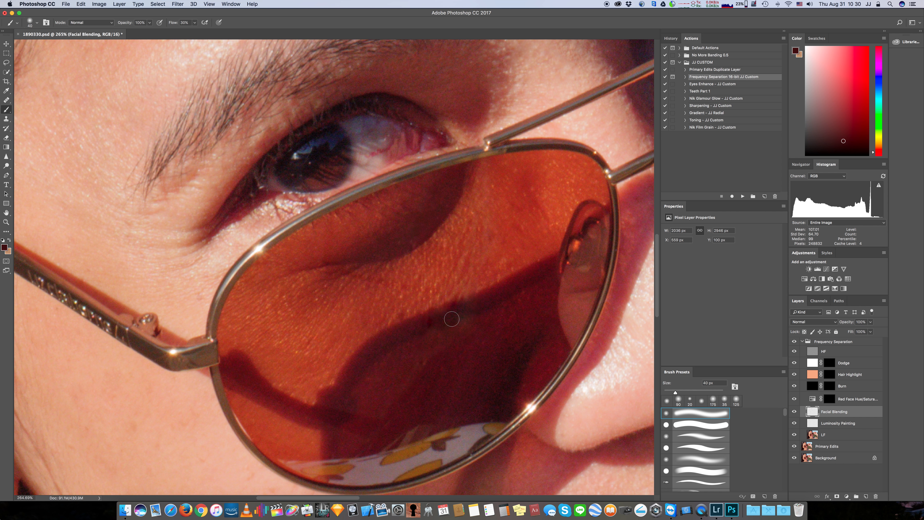
alt+click(451, 316)
drag(425, 329, 440, 319)
key(super+z)
alt+click(389, 339)
alt+click(423, 324)
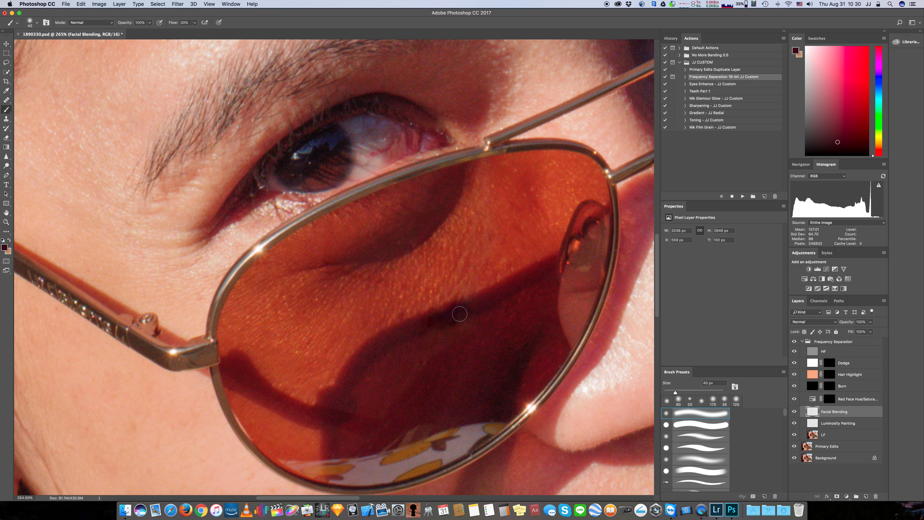
alt+click(484, 303)
mouse_move(478, 300)
mouse_down()
mouse_move(427, 326)
mouse_move(454, 313)
mouse_up()
alt+click(447, 336)
Compare the whole portrait with and without the Frequency Separation group and the Facial Blending layer.
key(super+0)
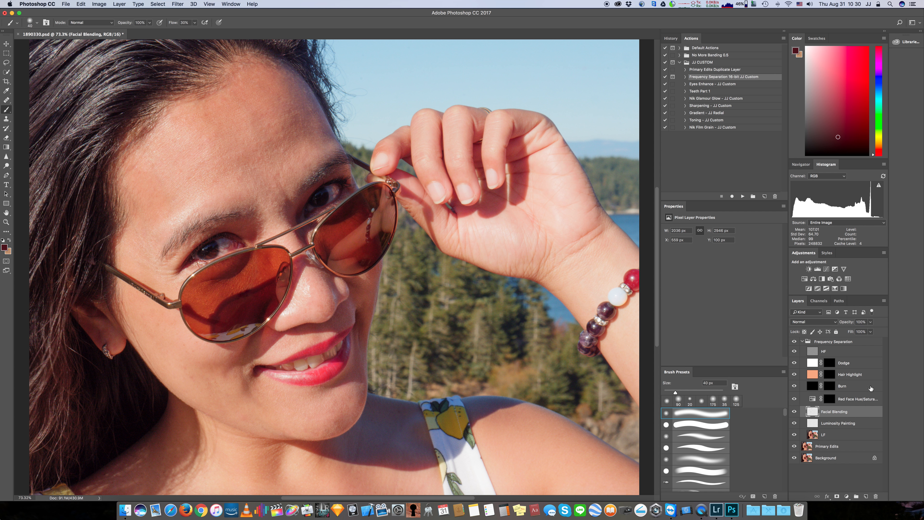
click(795, 341)
click(794, 341)
click(794, 341)
click(794, 342)
click(794, 413)
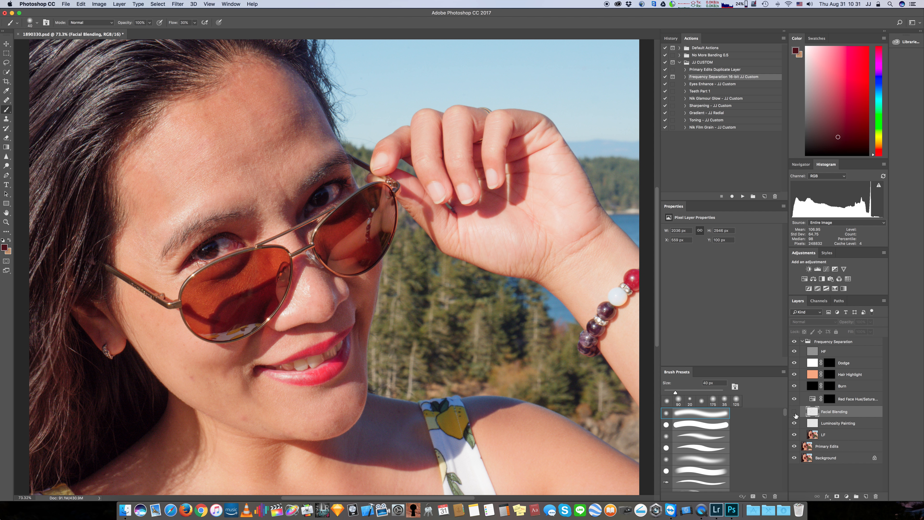
click(794, 412)
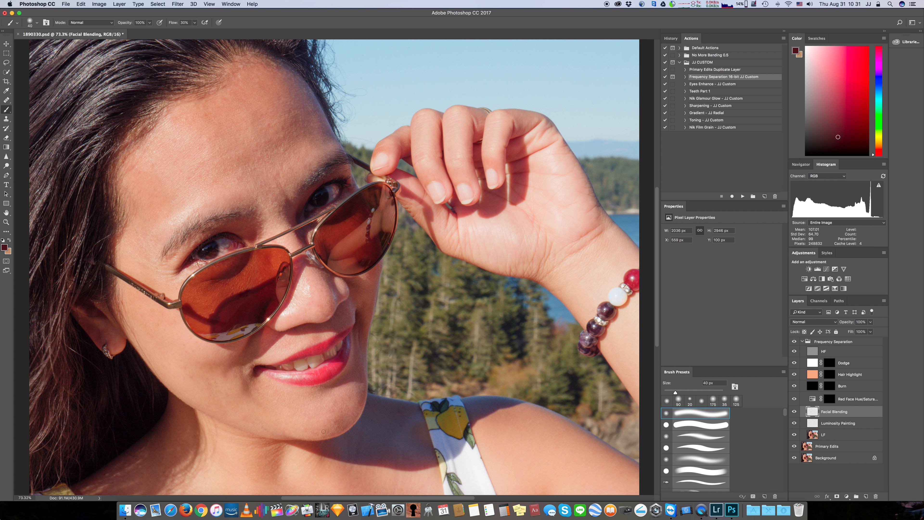
Try to paint over the lower lip's highlight on the Luminosity Painting layer with a sampled lip red.
click(824, 428)
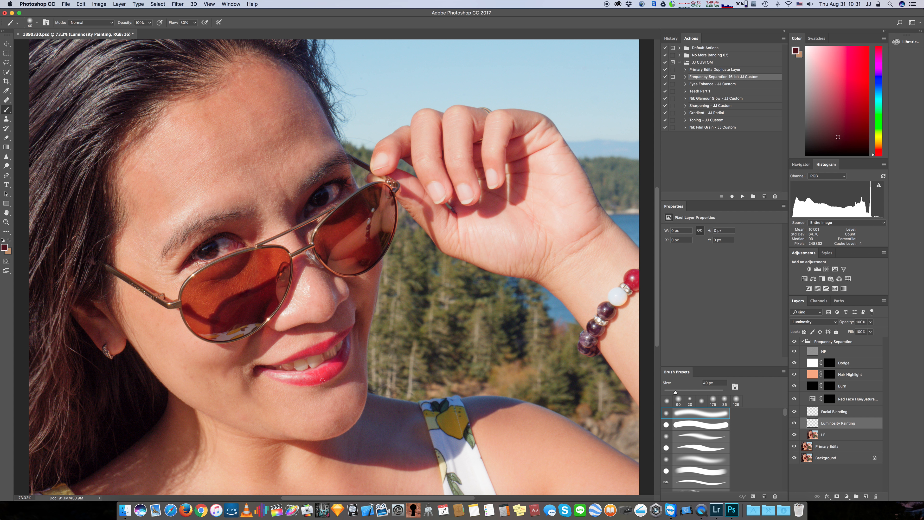
scroll(323, 379, up, 5)
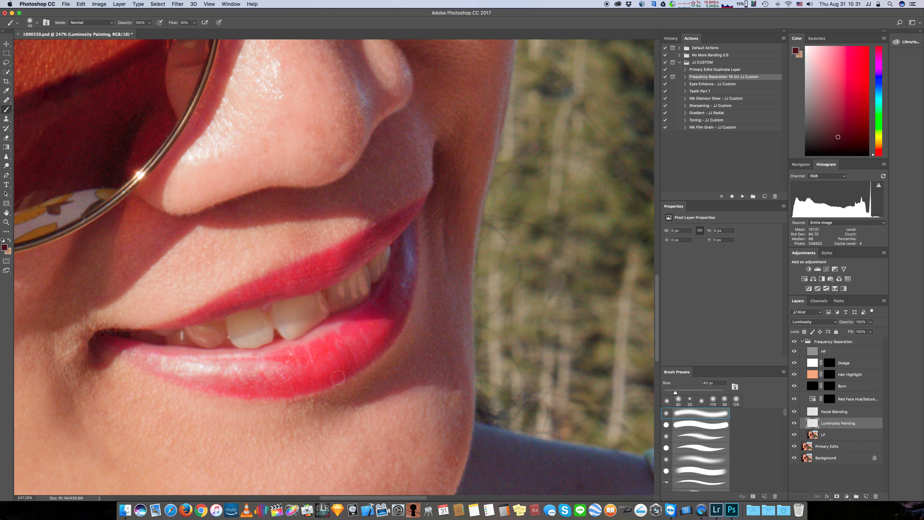
scroll(334, 365, left, 3)
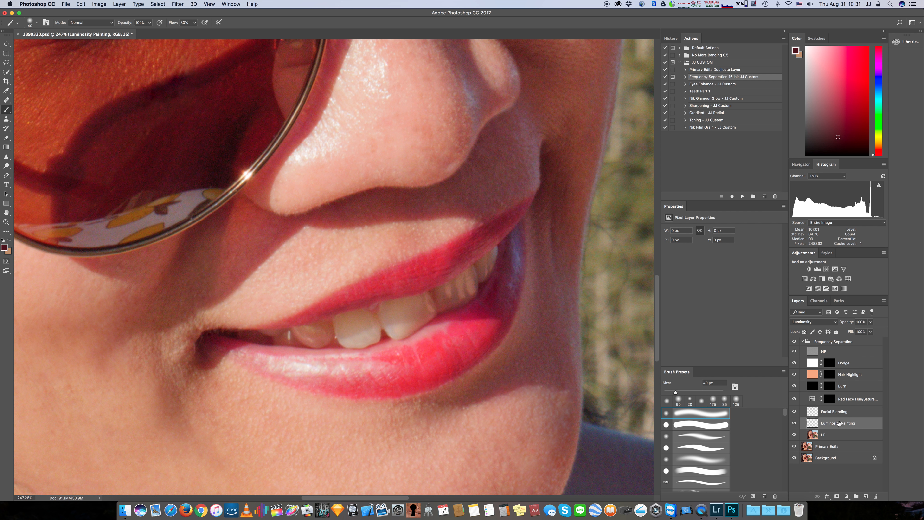
click(830, 412)
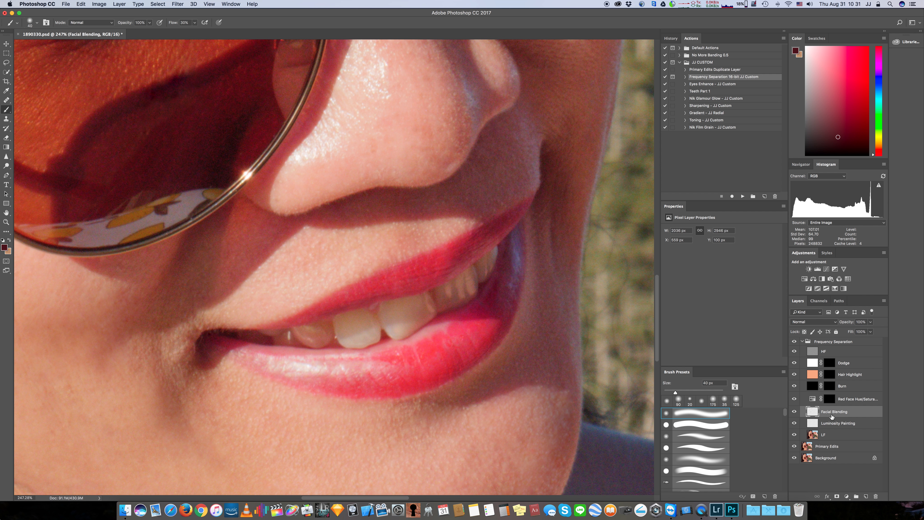
click(833, 424)
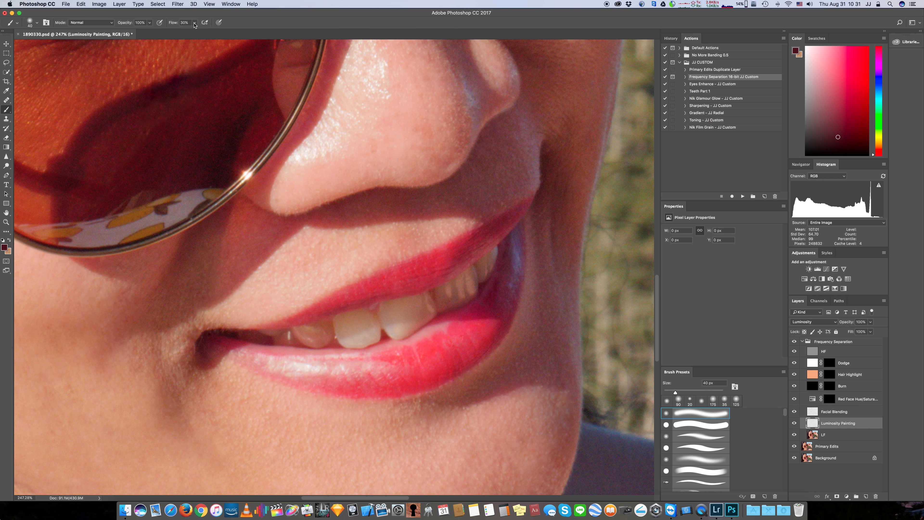
alt+click(440, 348)
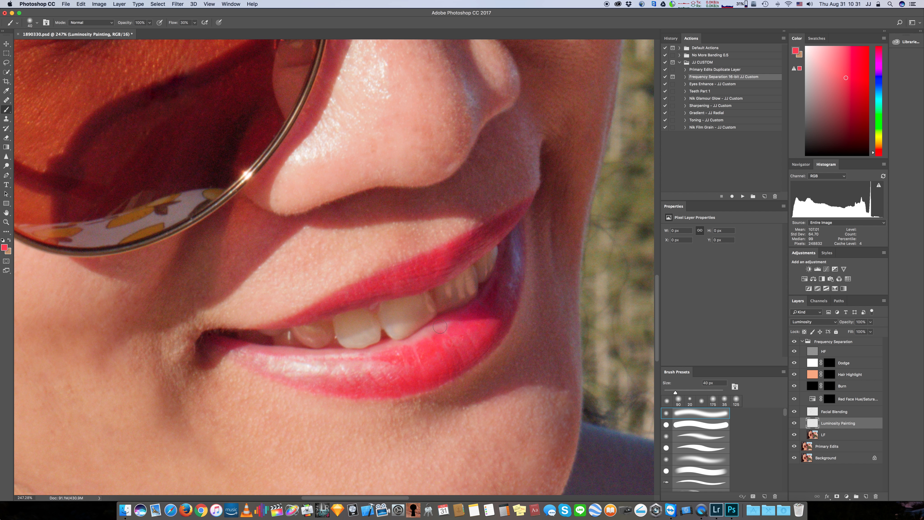
drag(376, 353, 311, 357)
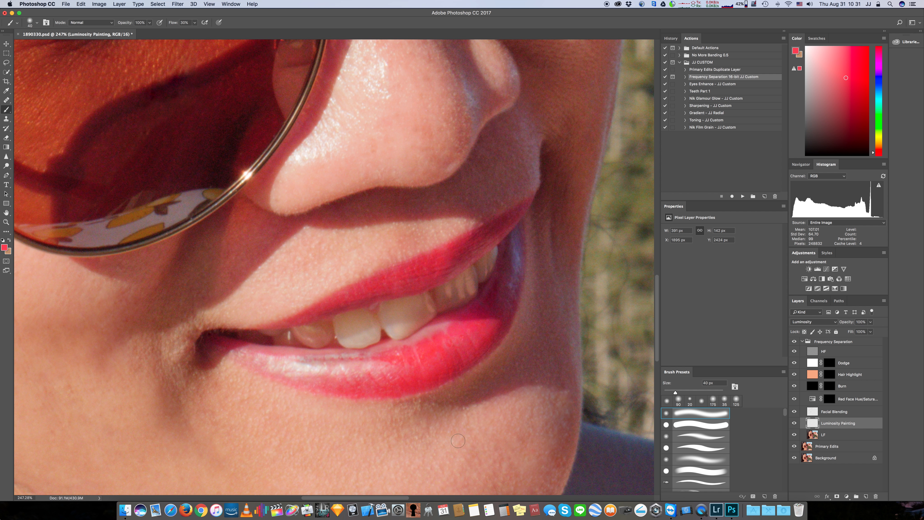
key(super+z)
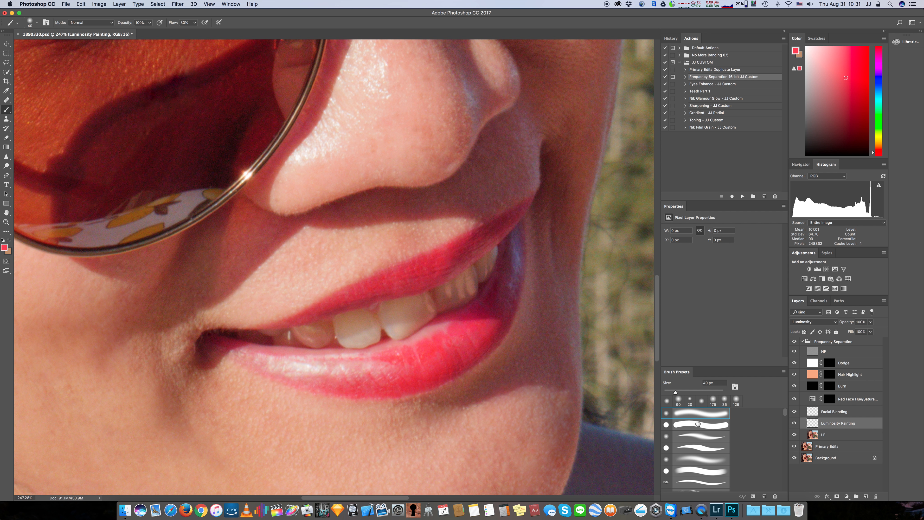
Try to cover the lower lip's highlight on the Facial Blending layer with a sampled lip red at 53% flow.
click(829, 414)
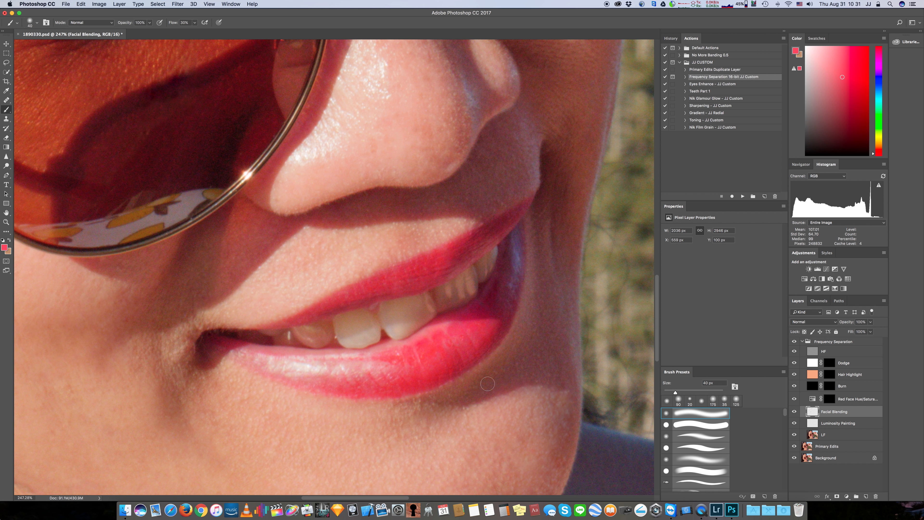
click(196, 23)
drag(194, 31, 202, 31)
alt+click(440, 343)
mouse_move(409, 343)
mouse_down()
mouse_move(374, 358)
mouse_move(248, 353)
mouse_up()
key(ctrl+z)
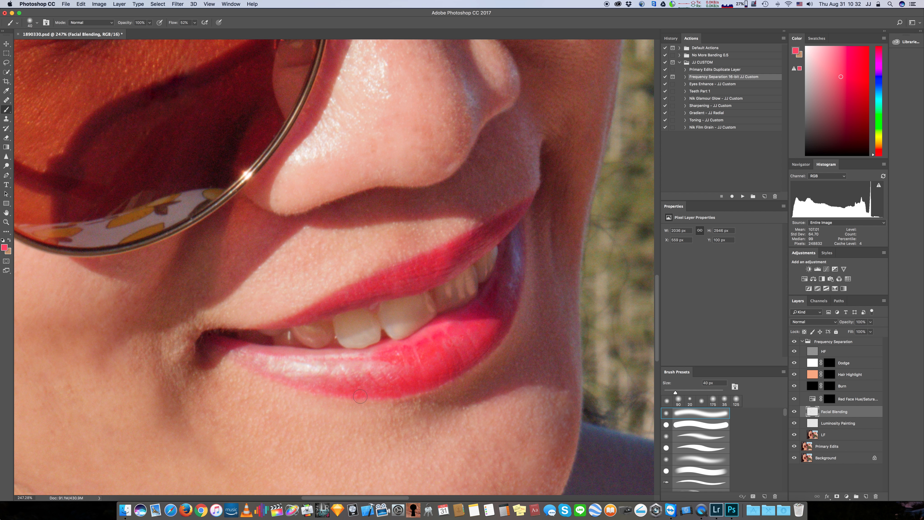
Try to paint the lower lip's highlight with a darker sampled red, and delete the last brush state from the history.
alt+click(380, 386)
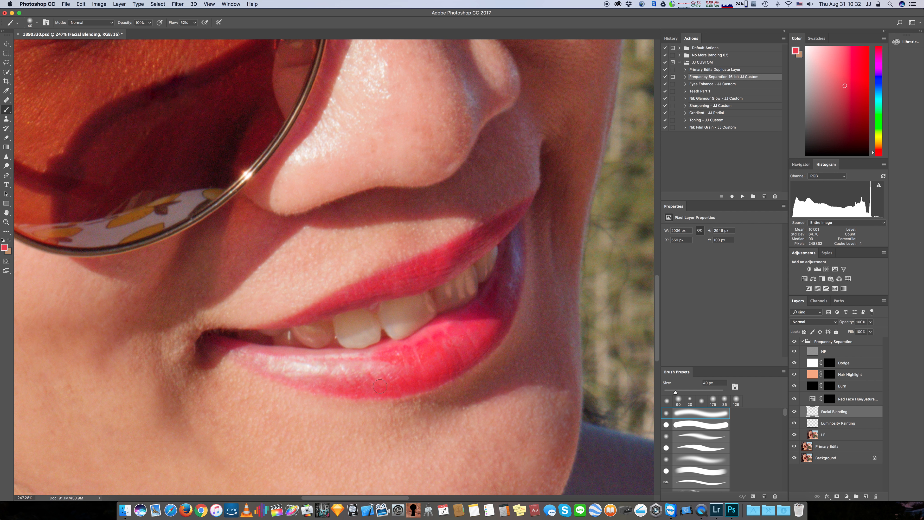
drag(387, 369, 240, 355)
key(super+z)
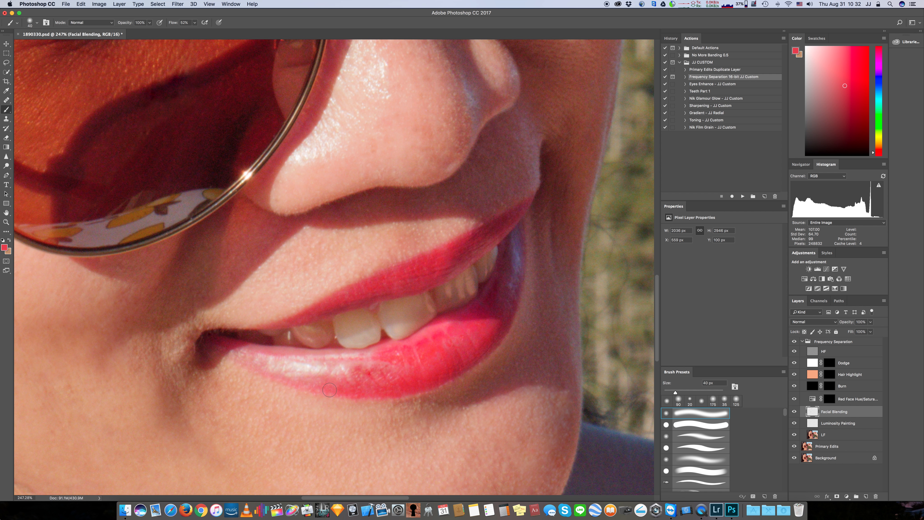
click(671, 37)
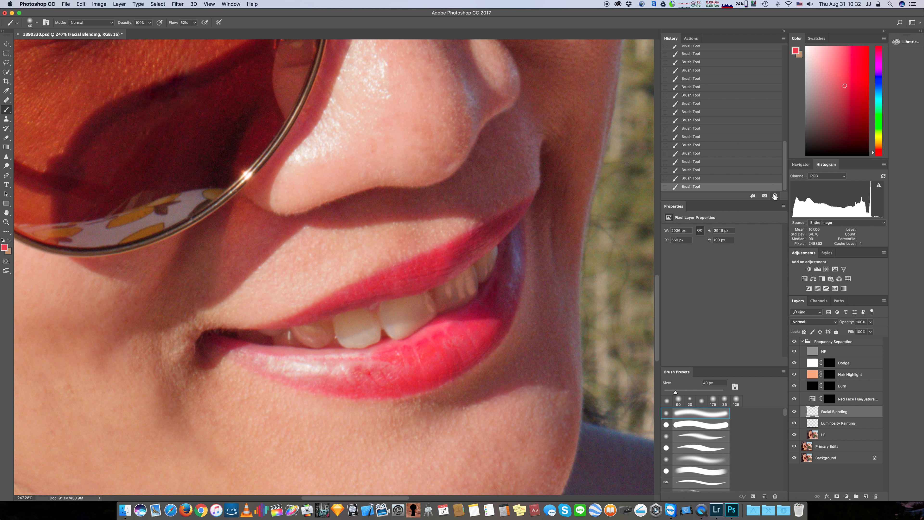
click(774, 196)
click(513, 164)
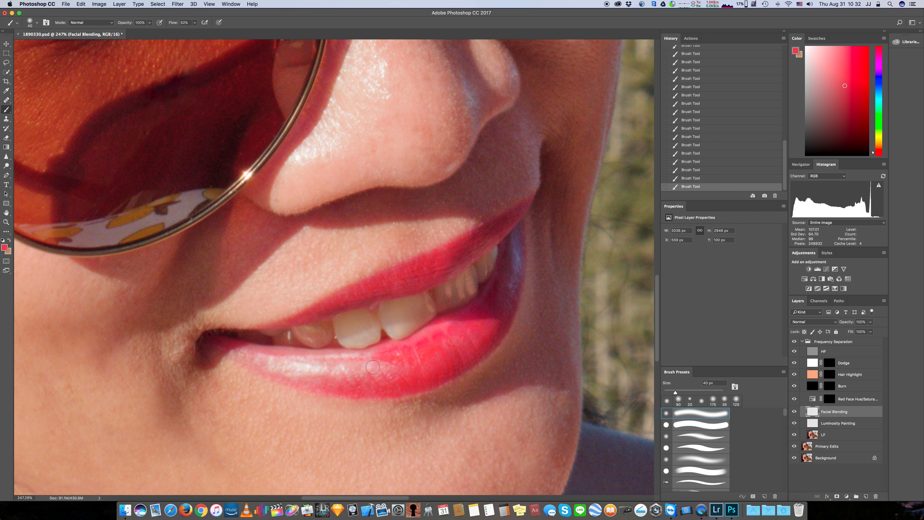
Set the brush flow to 40% and tone down the lower lip's highlight with pink tones sampled from the lip.
alt+click(376, 370)
click(194, 22)
drag(195, 32, 192, 34)
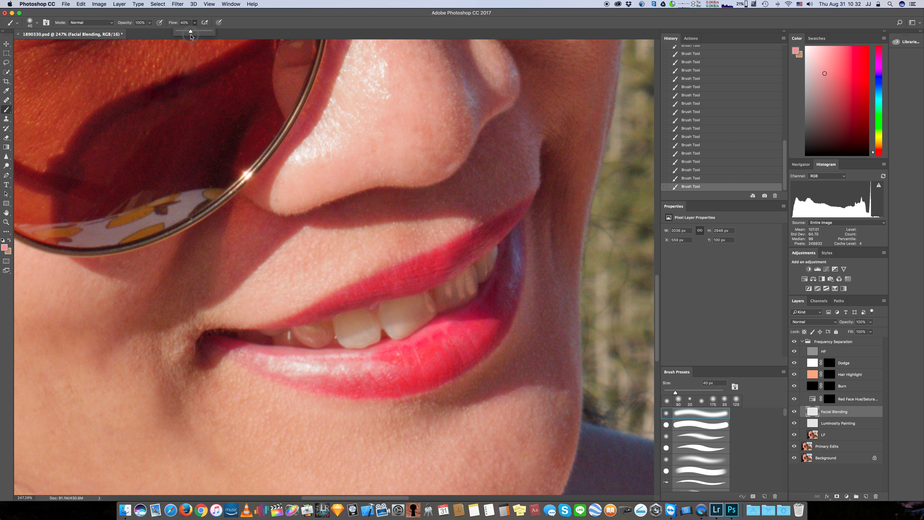
click(384, 367)
alt+click(327, 379)
mouse_move(328, 374)
mouse_down()
mouse_move(280, 367)
mouse_move(284, 380)
mouse_move(397, 370)
mouse_move(358, 367)
mouse_move(378, 367)
mouse_up()
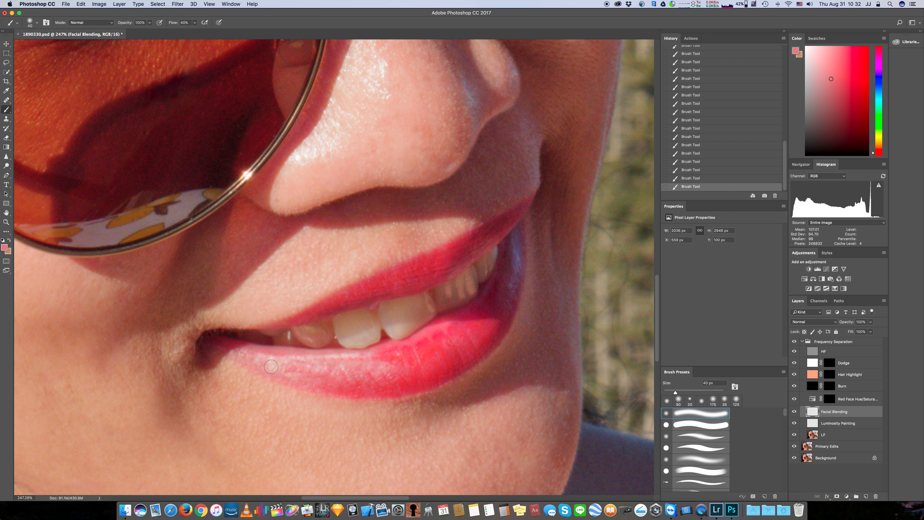
Set the brush flow to 29% and paint over the lower lip's highlight with pinks and reds sampled from the lip.
alt+click(427, 355)
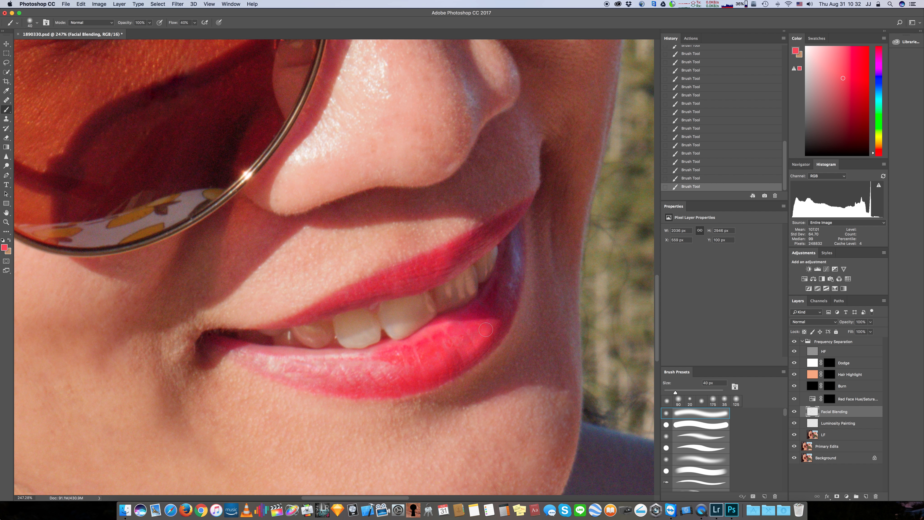
key(super+z)
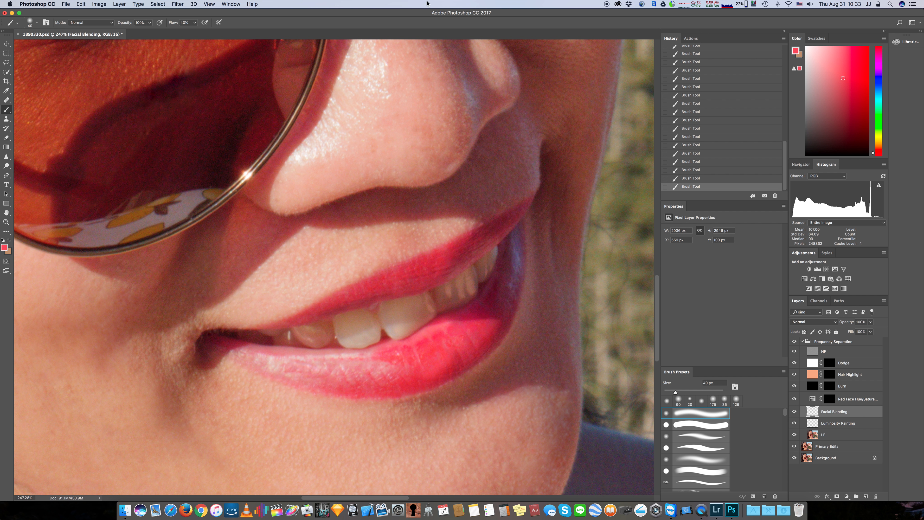
drag(194, 22, 191, 33)
alt+click(389, 380)
alt+click(367, 386)
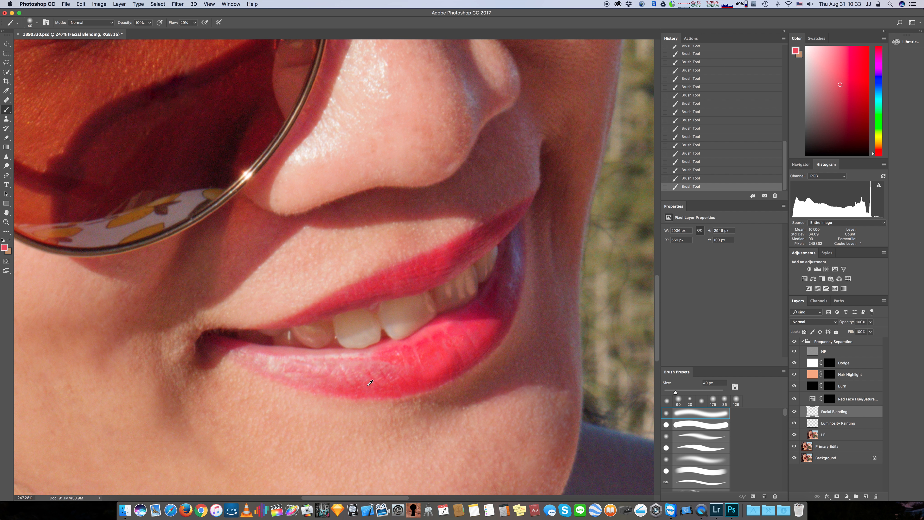
drag(365, 367, 349, 367)
alt+click(344, 383)
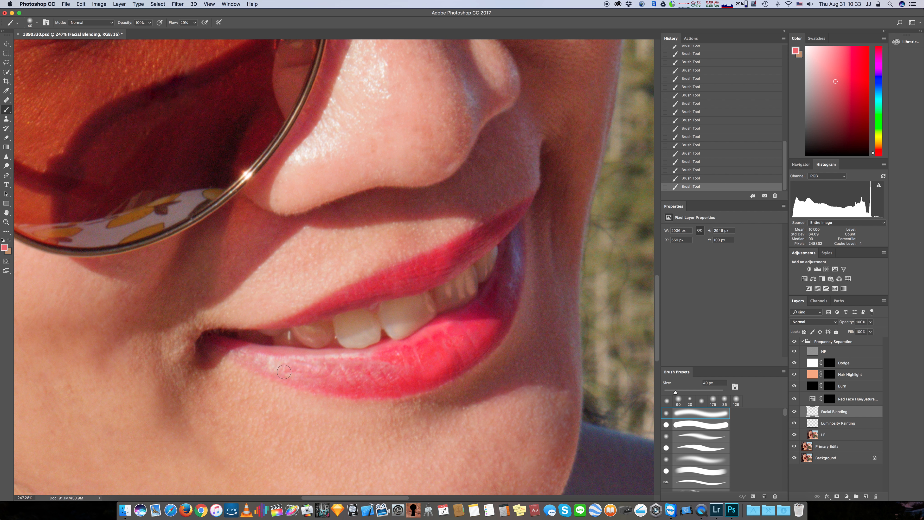
alt+click(427, 343)
mouse_move(381, 354)
mouse_down()
mouse_move(234, 352)
mouse_move(341, 381)
mouse_move(437, 363)
mouse_move(275, 364)
mouse_up()
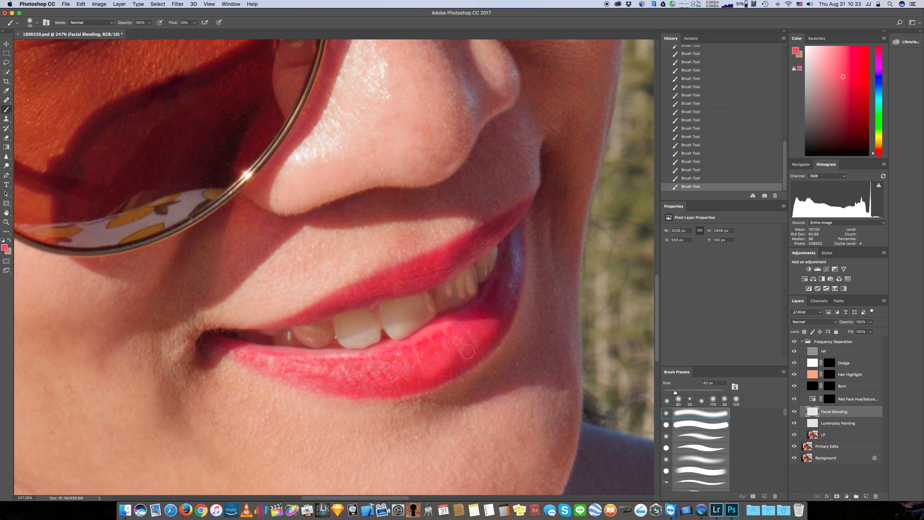
Enlarge the brush to 60 px and even out the remaining highlight on the lower lip with sampled lip reds.
alt+click(442, 354)
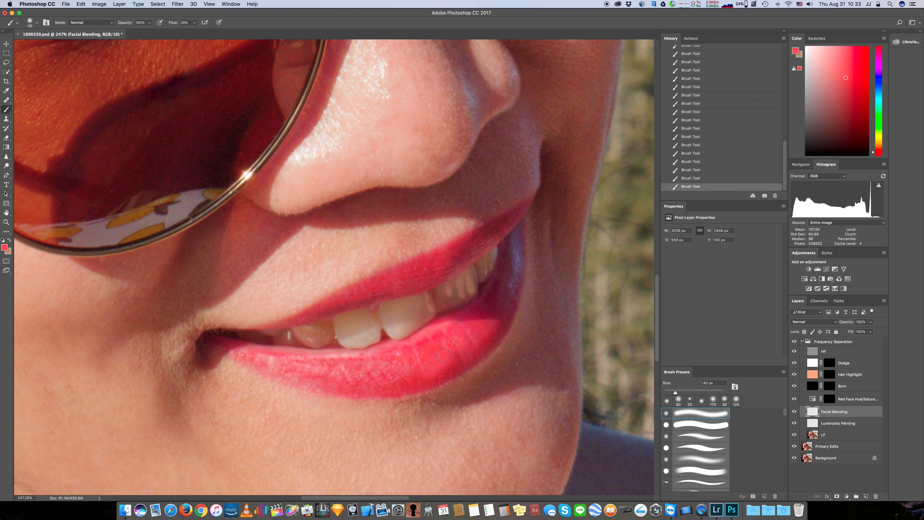
key(bracketright)
drag(485, 327, 499, 315)
click(500, 313)
key(super+z)
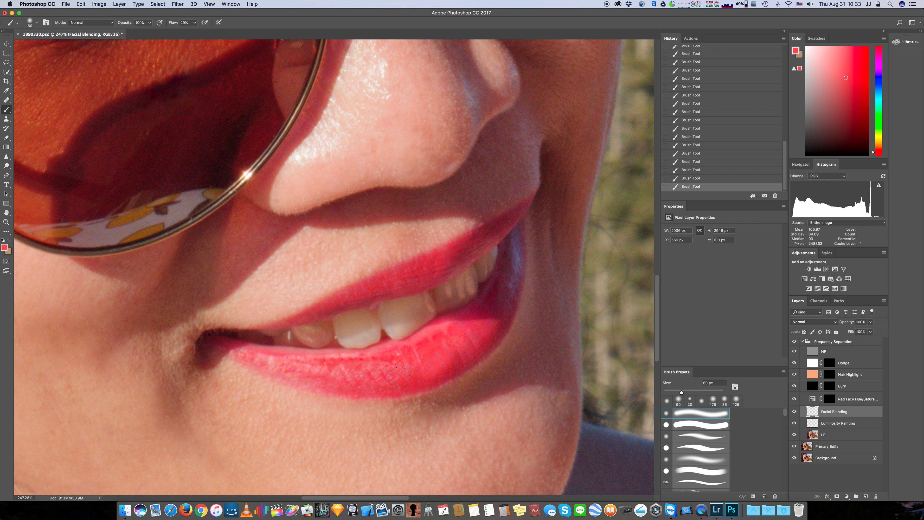
alt+click(429, 362)
mouse_move(363, 374)
mouse_down()
mouse_move(266, 363)
mouse_move(303, 361)
mouse_move(309, 379)
mouse_move(356, 382)
mouse_up()
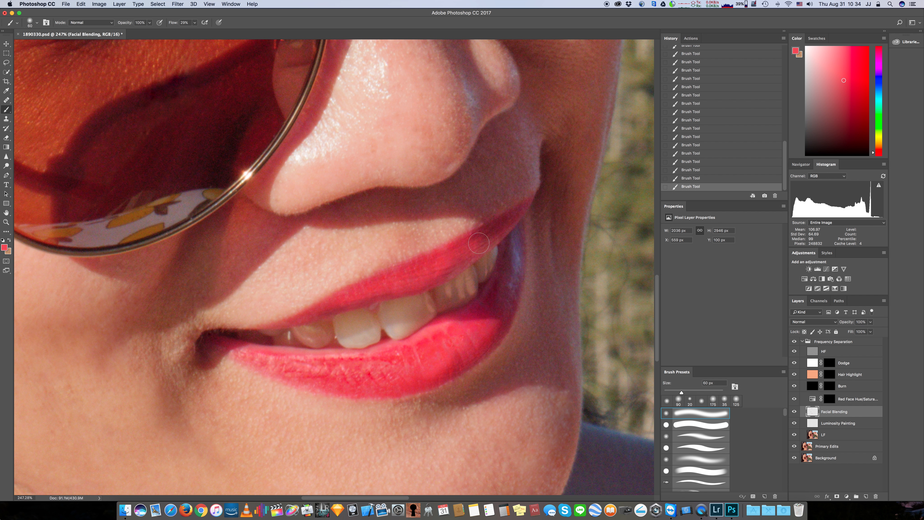
Undo the last stroke and brighten the upper lip with the sampled red, reducing the brush to 45 px.
key(super+z)
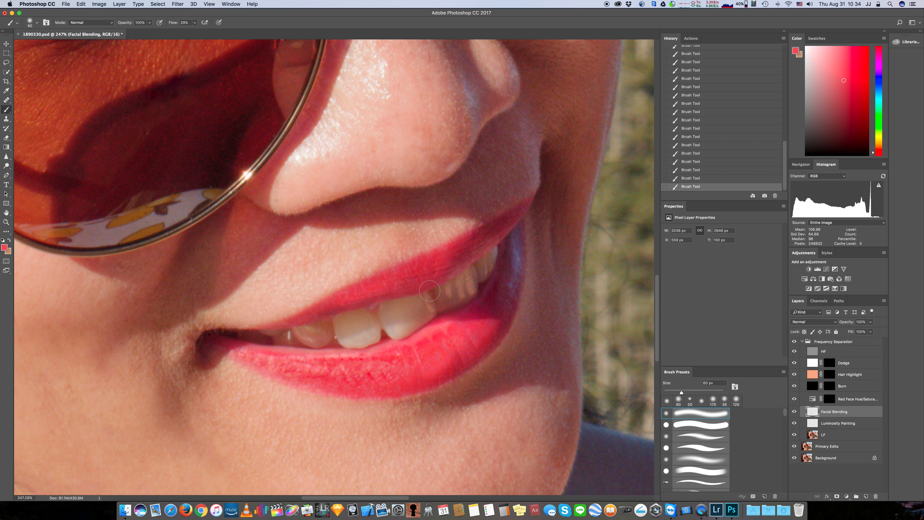
key(bracketleft)
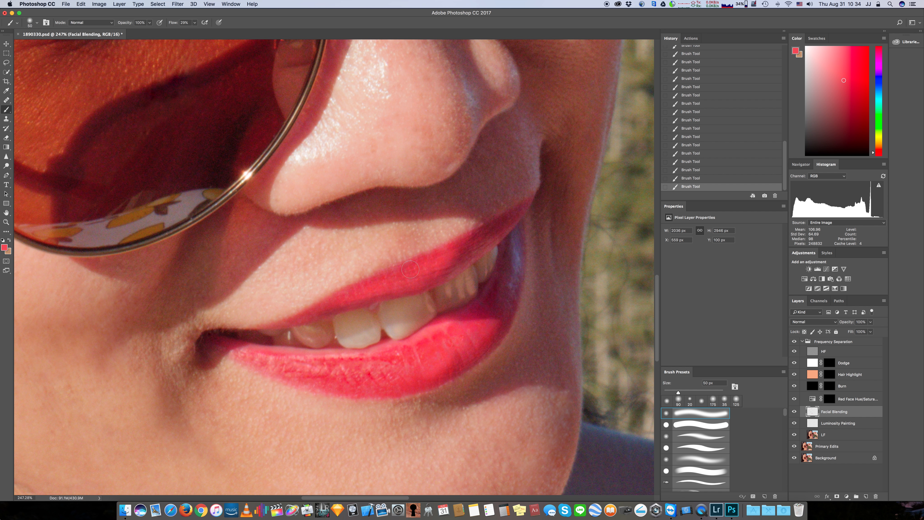
key(bracketleft)
scroll(398, 397, down, 5)
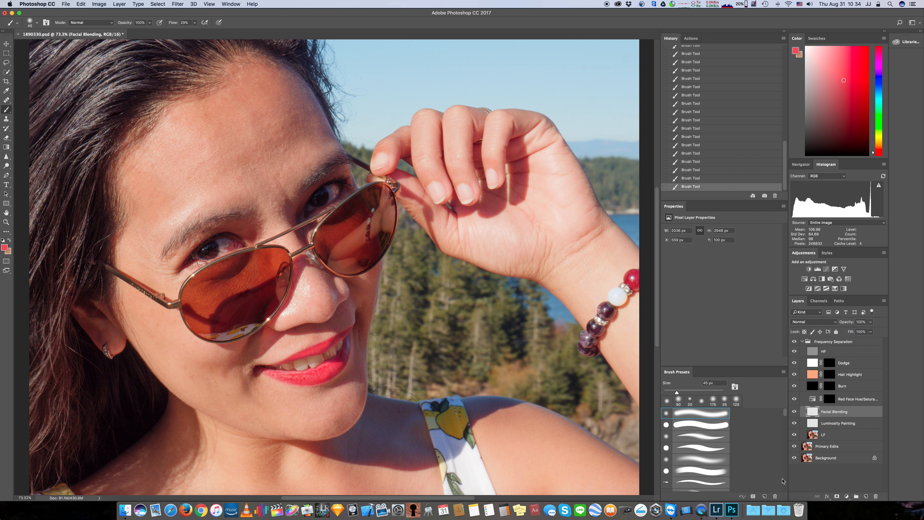
Set the brush flow to 10% and build up the lower lip's color with a vivid red sampled from it.
click(195, 22)
drag(195, 32, 189, 34)
scroll(304, 376, up, 5)
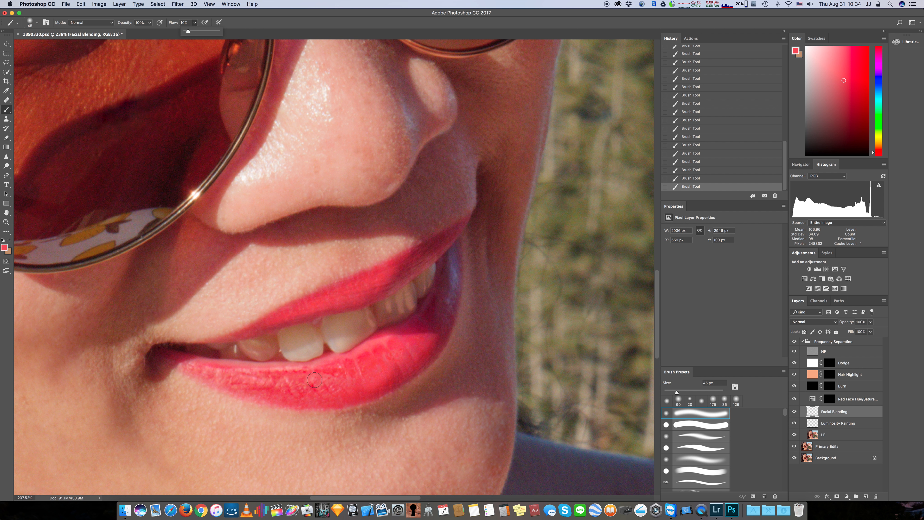
alt+click(304, 377)
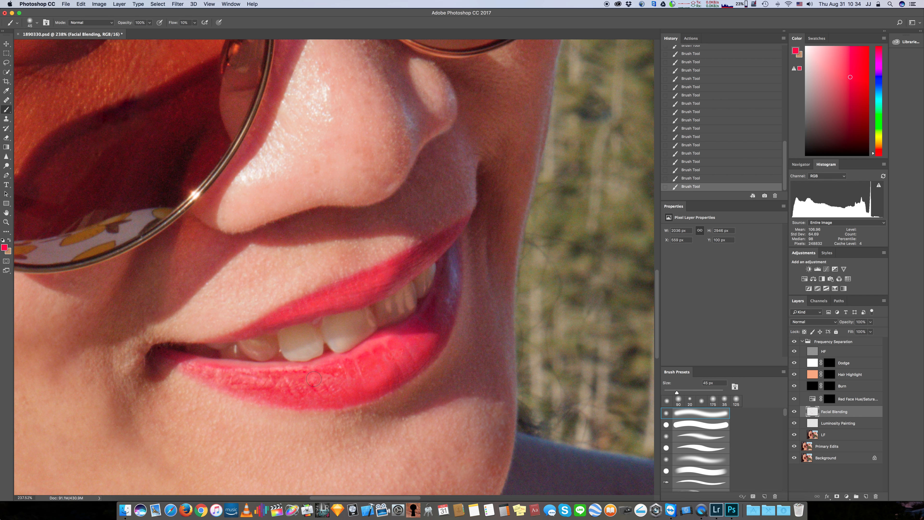
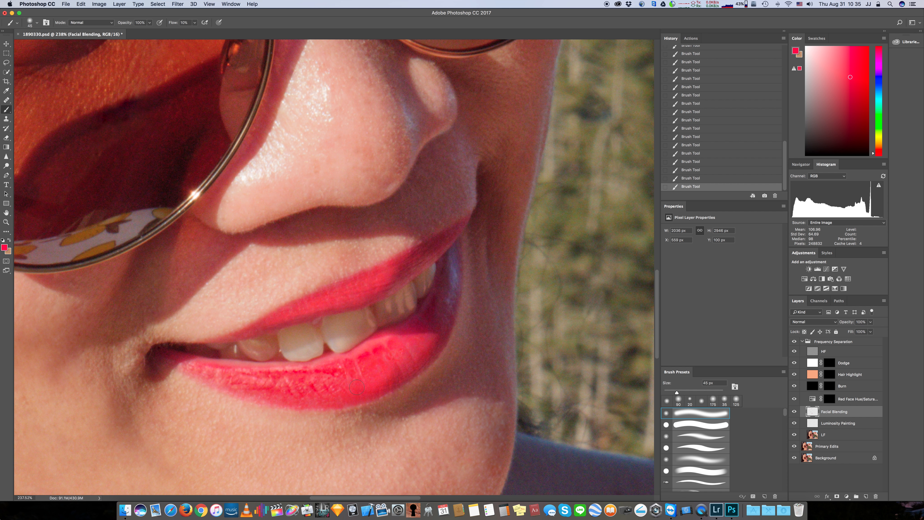
key(super+0)
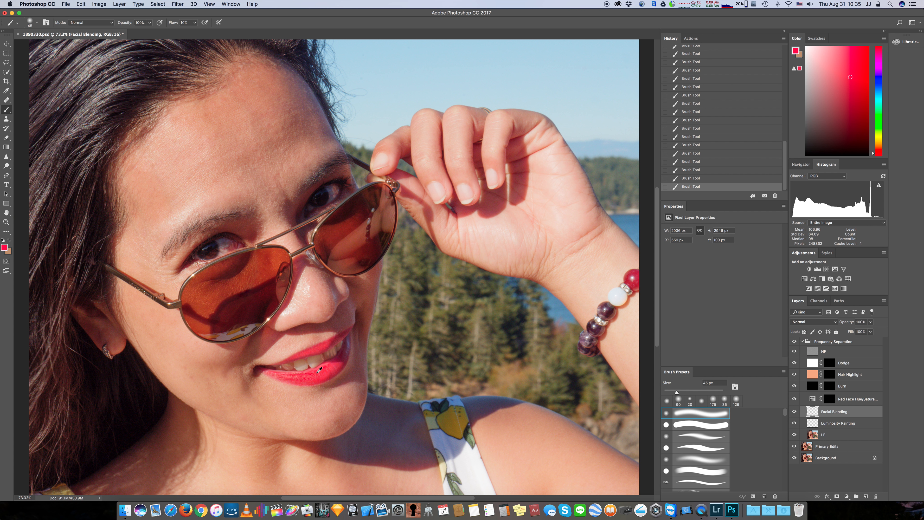
Refine the lower lip's mottled texture with a 25 px brush at 2% flow, using pinks and reds sampled from the lip.
scroll(319, 370, up, 5)
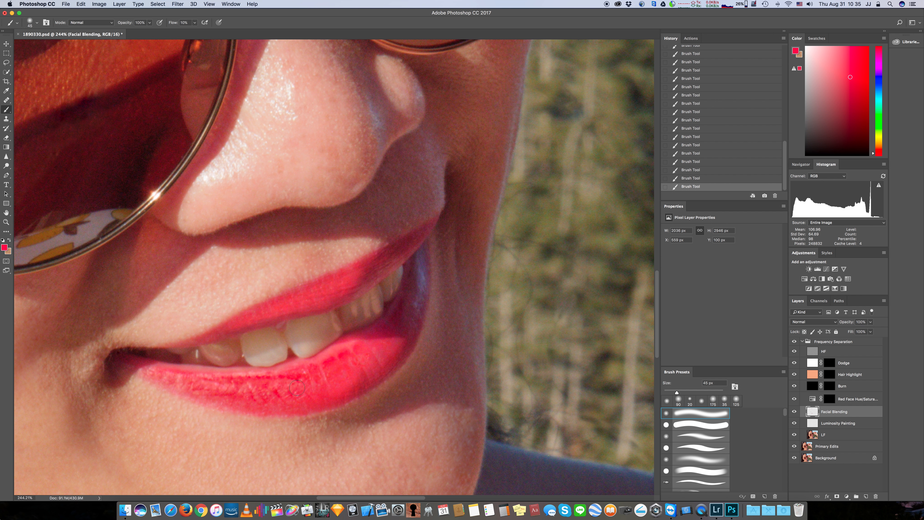
alt+click(282, 368)
scroll(281, 369, up, 3)
key(bracketleft)
key(bracketleft)
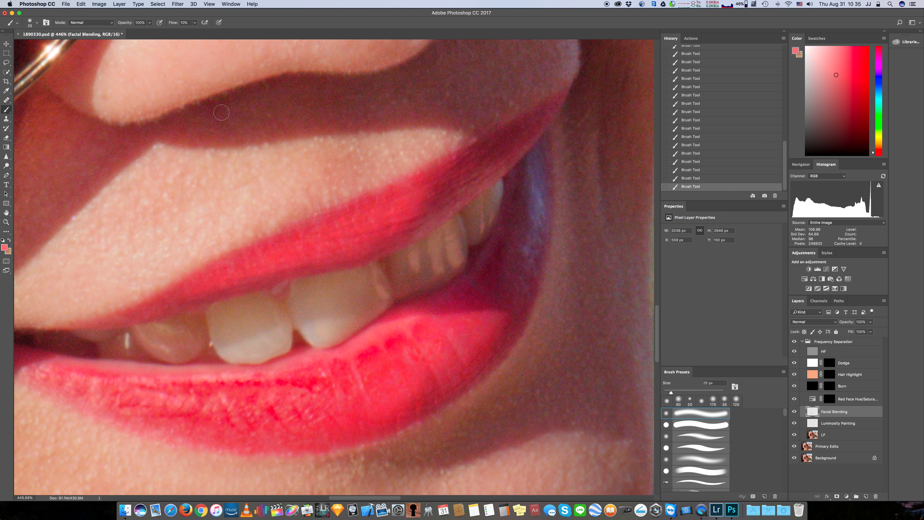
drag(195, 22, 193, 32)
alt+click(293, 365)
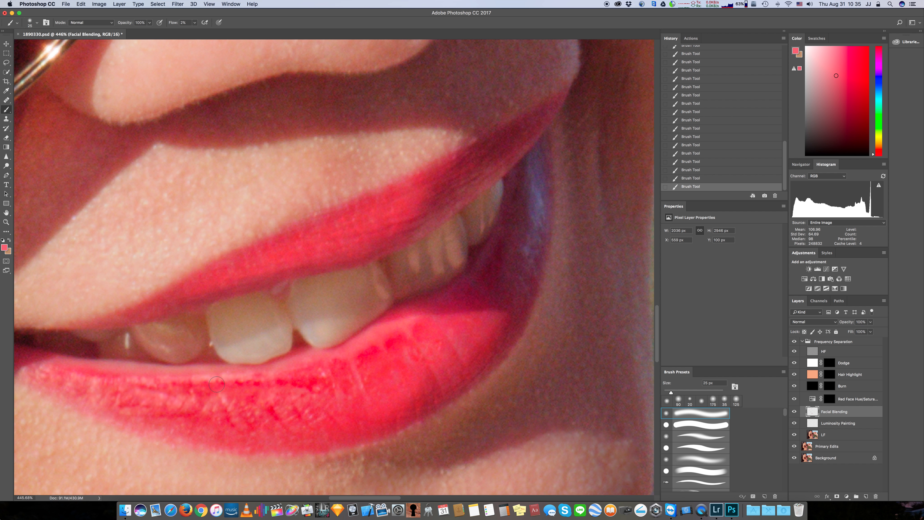
alt+click(234, 391)
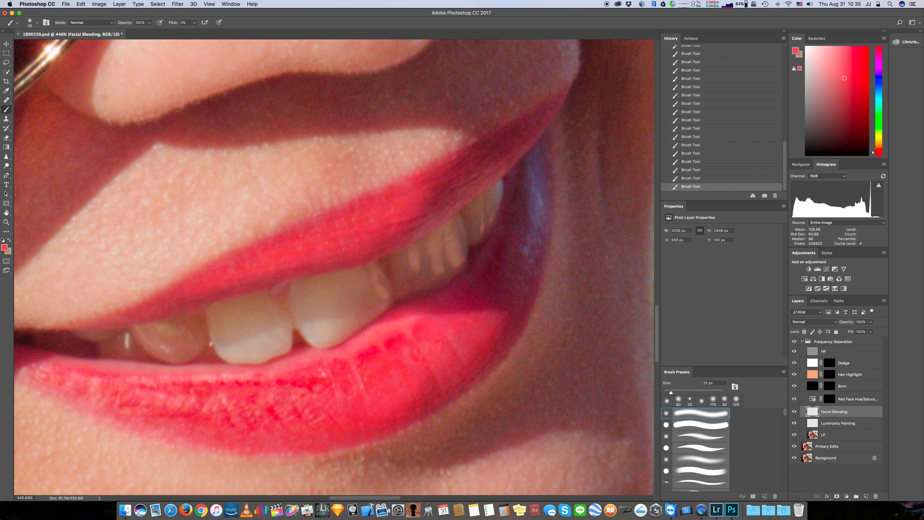
alt+click(277, 371)
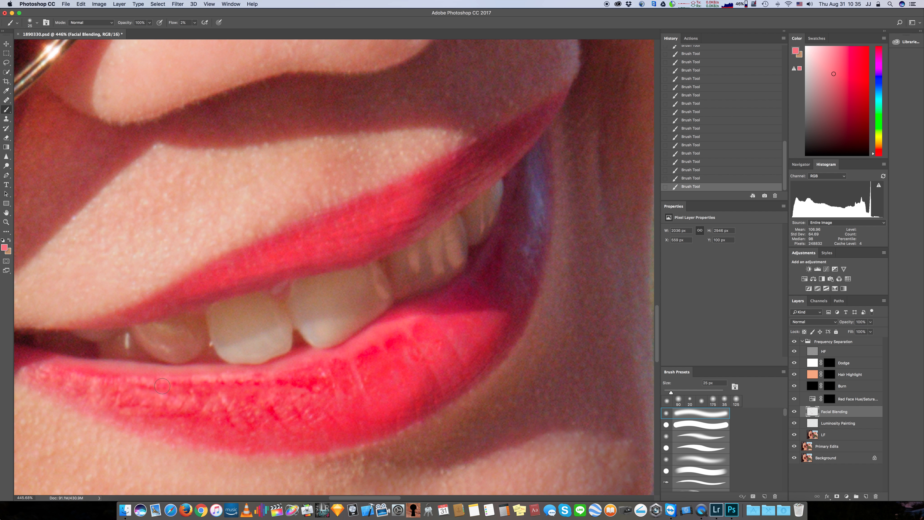
Set the brush flow to 8% and soften the lower lip's creases with sampled pinks, reducing the brush to 20 px.
click(194, 23)
drag(195, 32, 197, 31)
alt+click(283, 366)
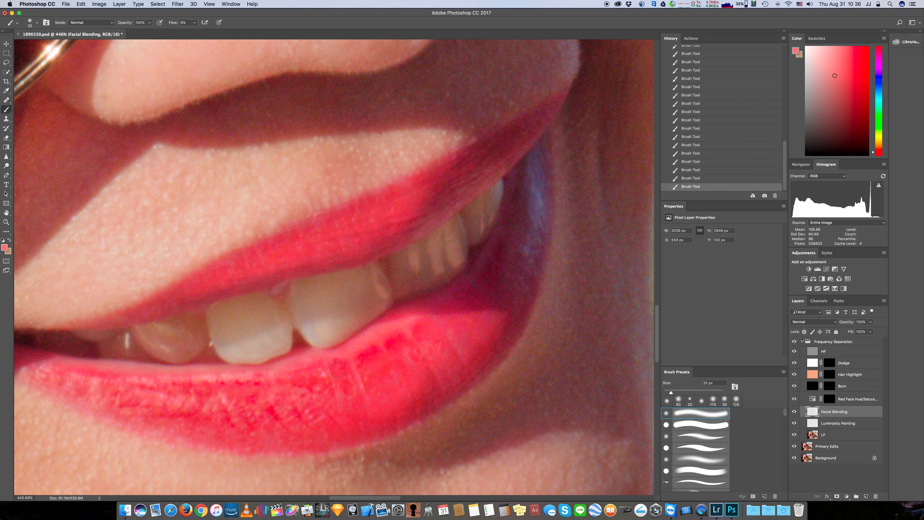
mouse_move(326, 368)
mouse_down()
mouse_move(351, 358)
mouse_move(348, 365)
mouse_move(390, 337)
mouse_move(364, 358)
mouse_move(403, 332)
mouse_move(388, 345)
mouse_up()
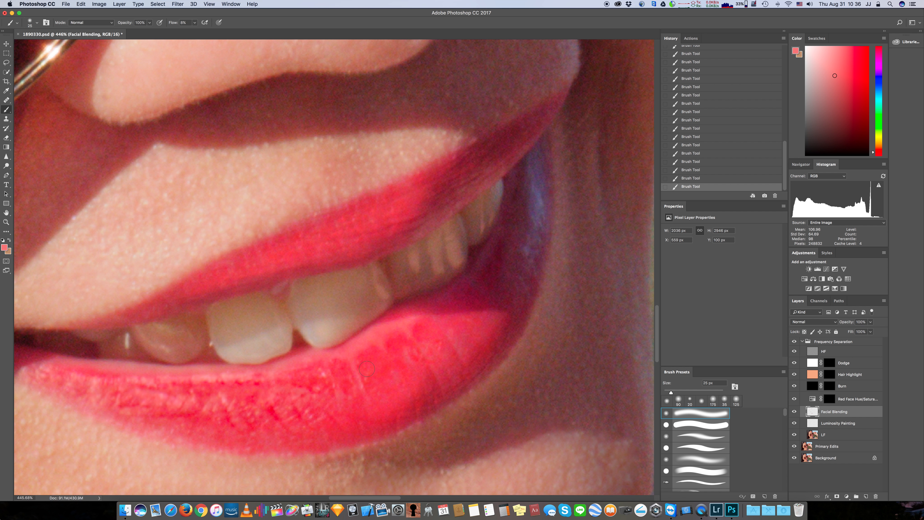
key(bracketleft)
alt+click(218, 382)
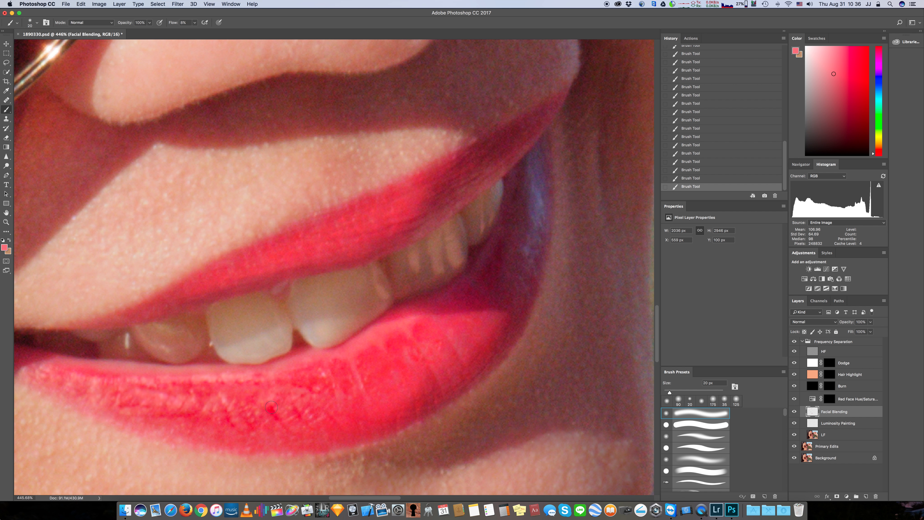
Set the brush flow to 5% and blend the lower lip's dark spots, enlarging the brush to 30 px and sampling an upper lip red.
click(195, 23)
drag(195, 32, 194, 32)
click(267, 409)
key(bracketright)
alt+click(325, 252)
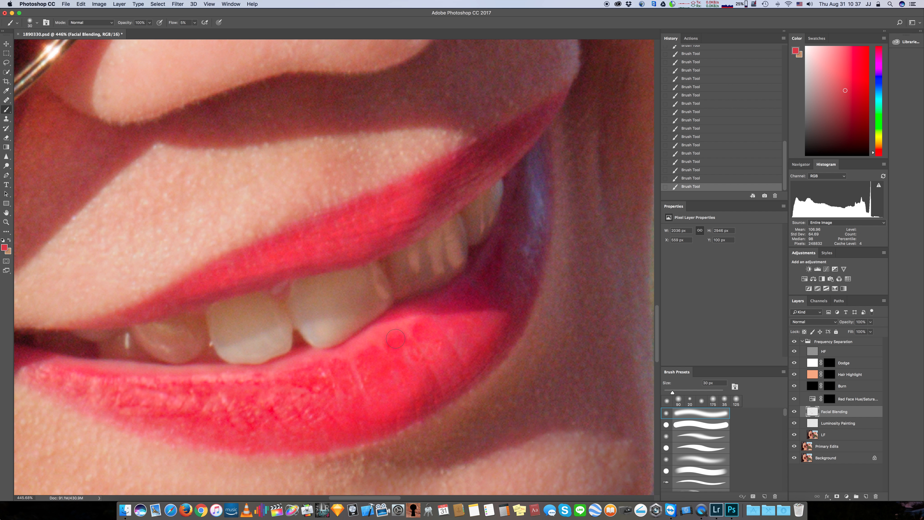
Reduce the brush to 10 px and touch up small uneven spots on the lower lip with tones sampled around them.
key(bracketleft)
key(bracketleft)
key(bracketleft)
alt+click(466, 375)
alt+click(481, 364)
alt+click(254, 386)
alt+click(257, 384)
alt+click(255, 382)
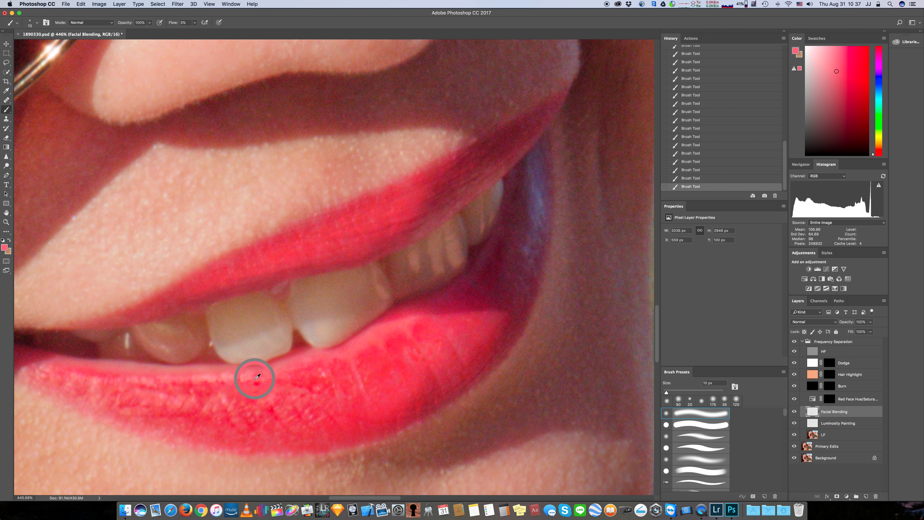
alt+click(257, 381)
alt+click(185, 377)
Compare the whole portrait with and without the Facial Blending layer.
key(super+0)
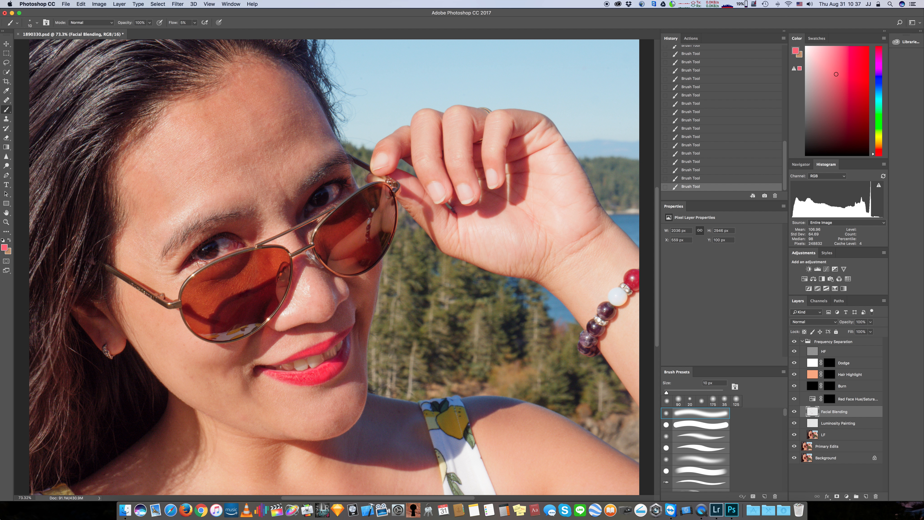
click(794, 411)
click(793, 412)
click(793, 412)
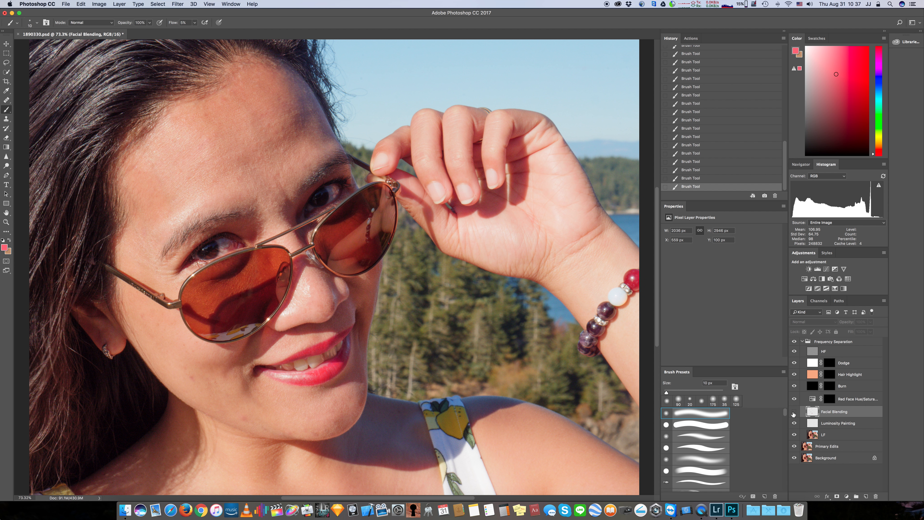
click(794, 412)
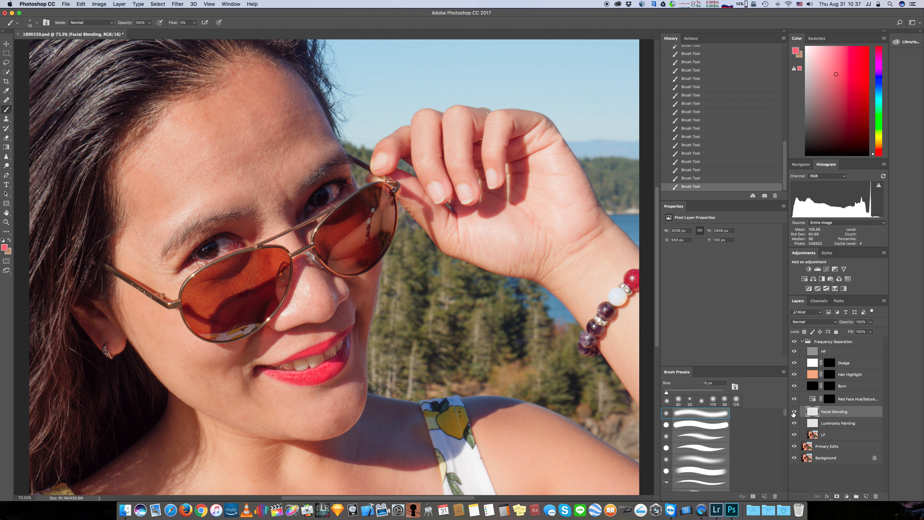
Sample a pink from the lower lip's inner edge and blend the lip's surface with the brush enlarged to 70 px.
scroll(286, 372, up, 5)
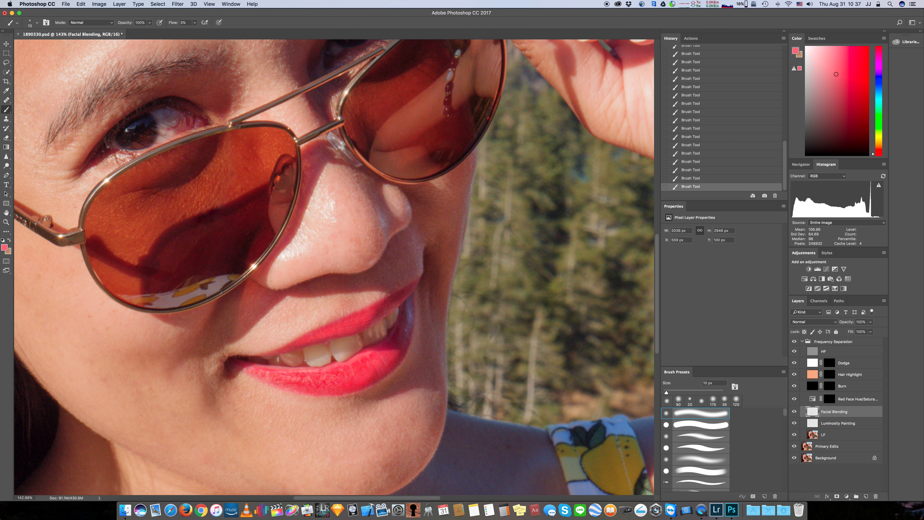
scroll(284, 374, up, 4)
key(bracketright)
key(bracketright)
key(bracketright)
key(bracketright)
key(bracketright)
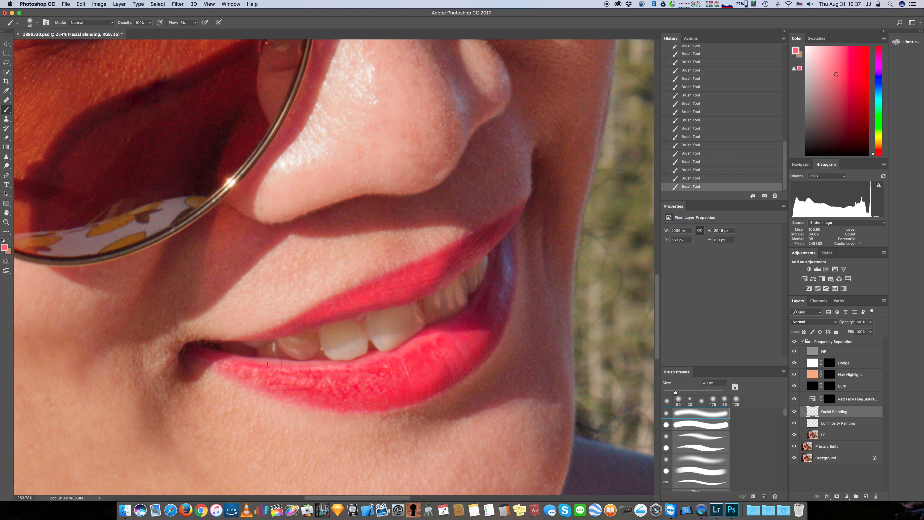
alt+click(274, 363)
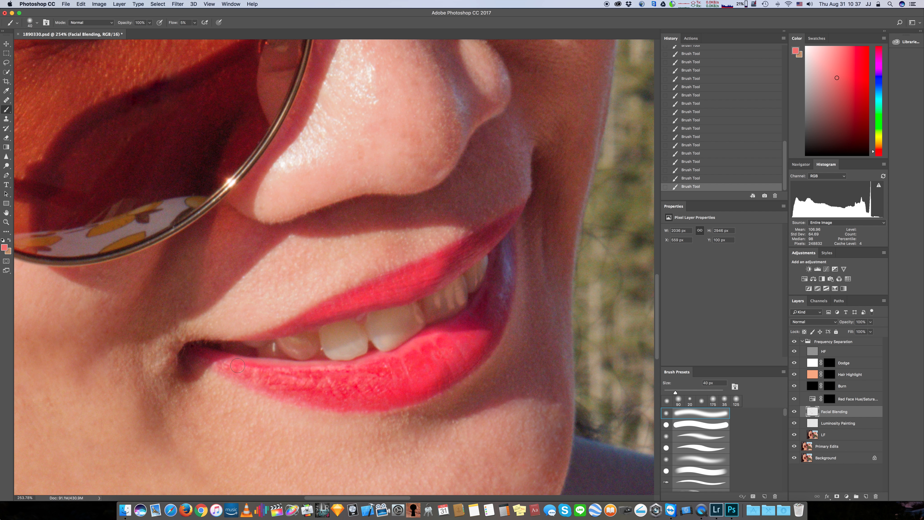
key(bracketright)
key(bracketright)
key(bracketright)
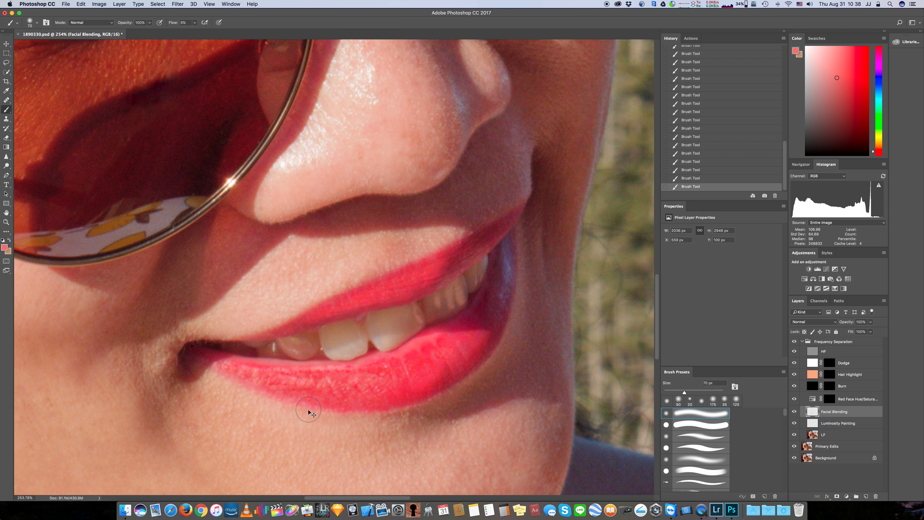
Fit the whole portrait in view and display the list of recorded actions.
key(super+0)
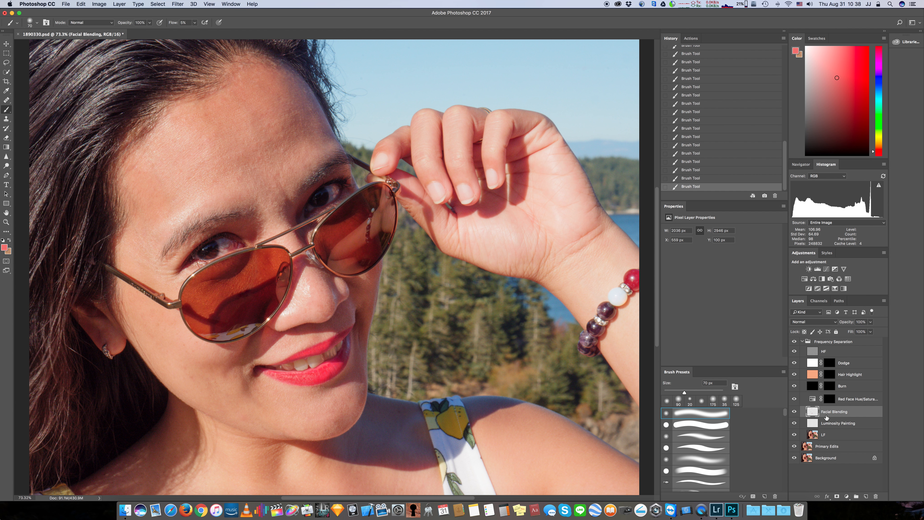
click(690, 38)
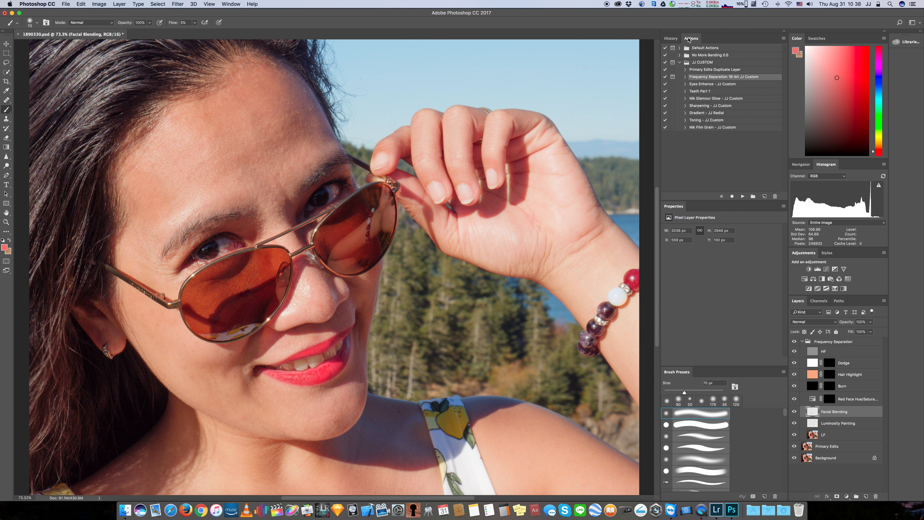